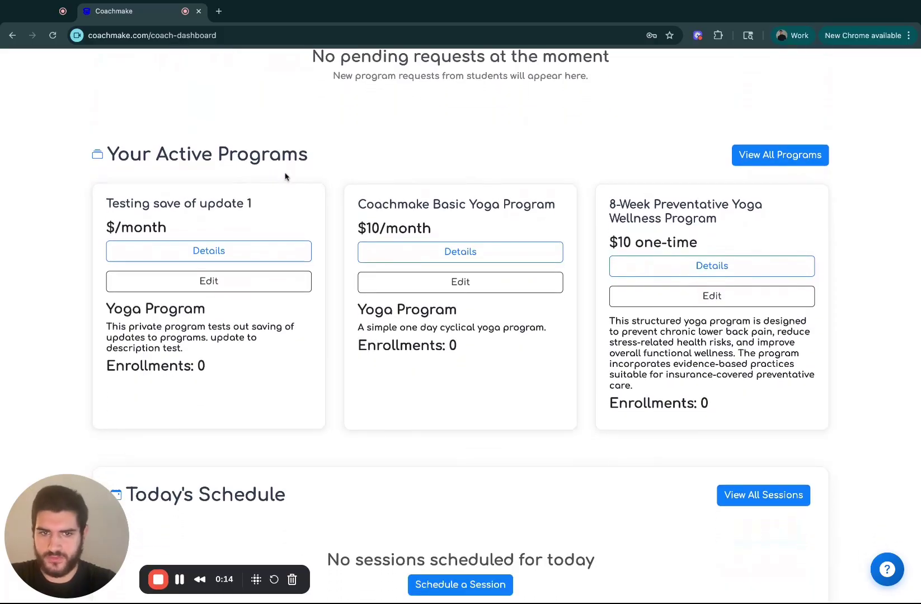
Open the full list of programs and look through the active and unfinalized ones
click(778, 158)
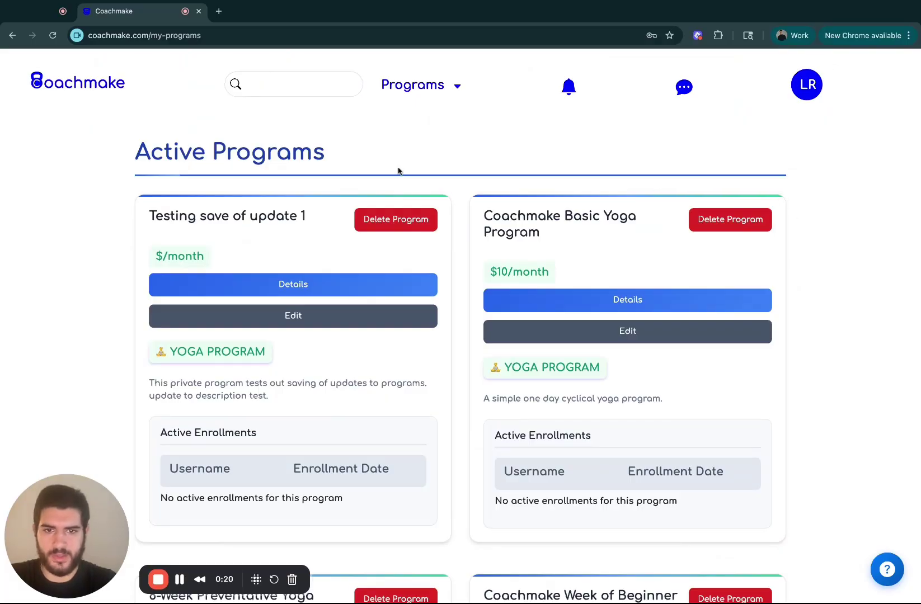
scroll(457, 187, down, 7)
scroll(457, 187, down, 11)
scroll(457, 187, down, 2)
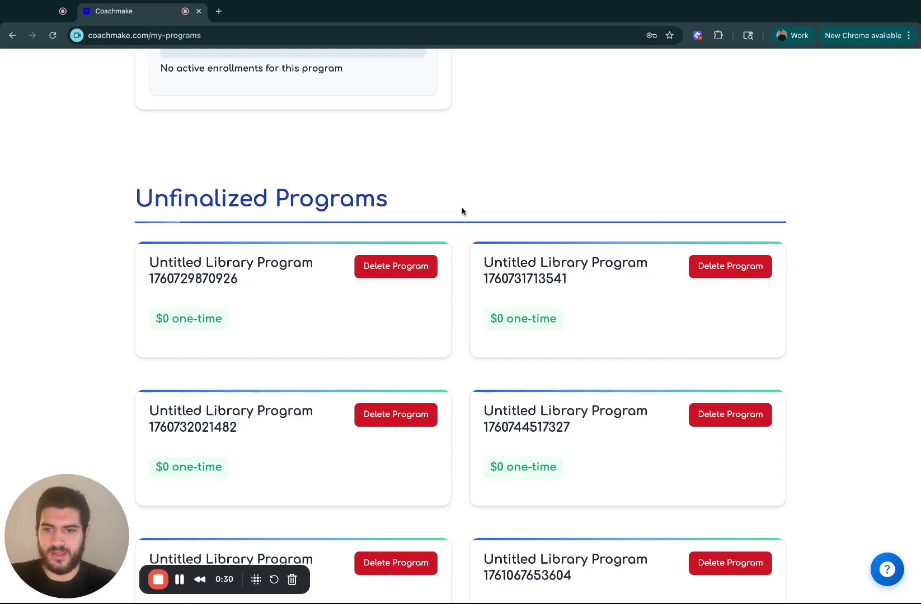
scroll(463, 212, down, 1)
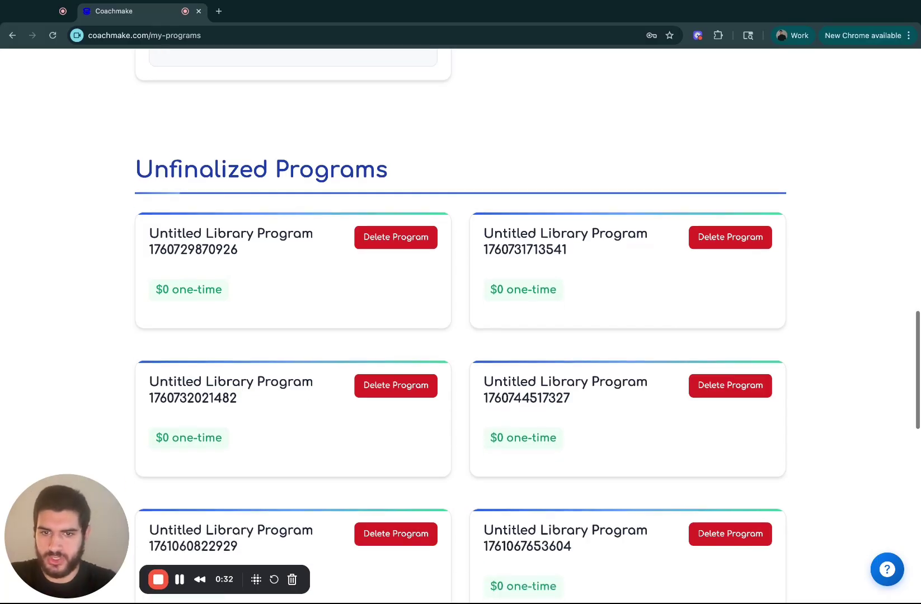
click(413, 235)
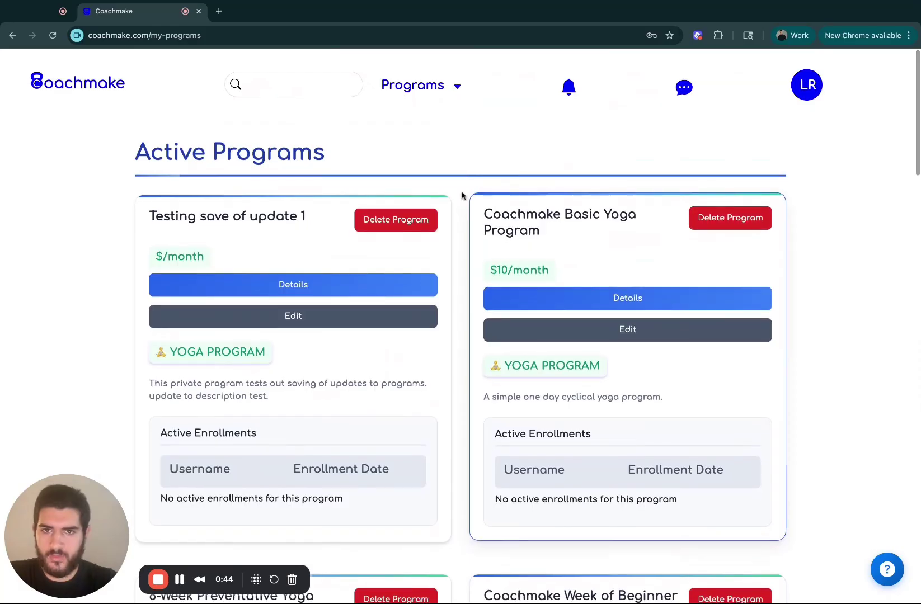
Start creating a new program and choose Fitness as its category
click(424, 85)
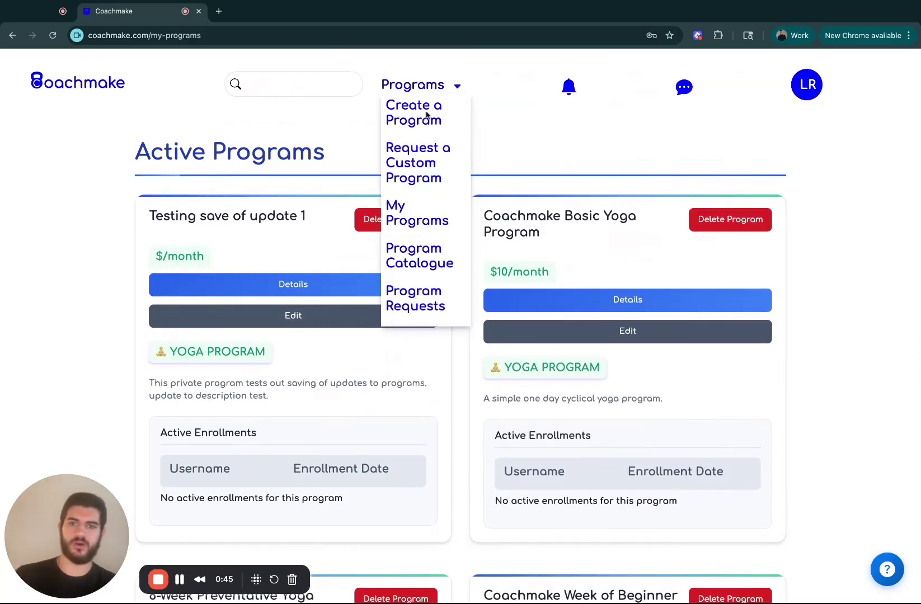
click(427, 114)
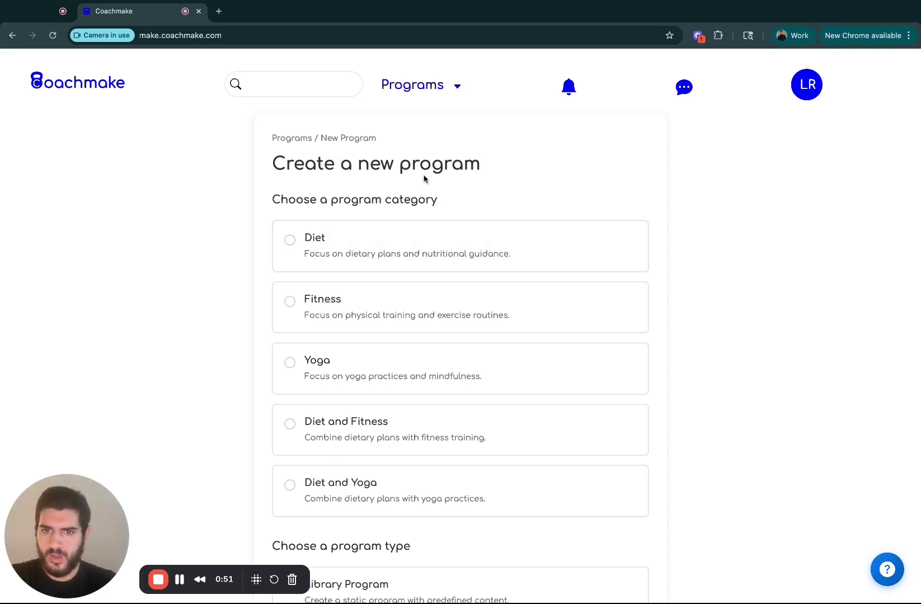
scroll(377, 251, down, 2)
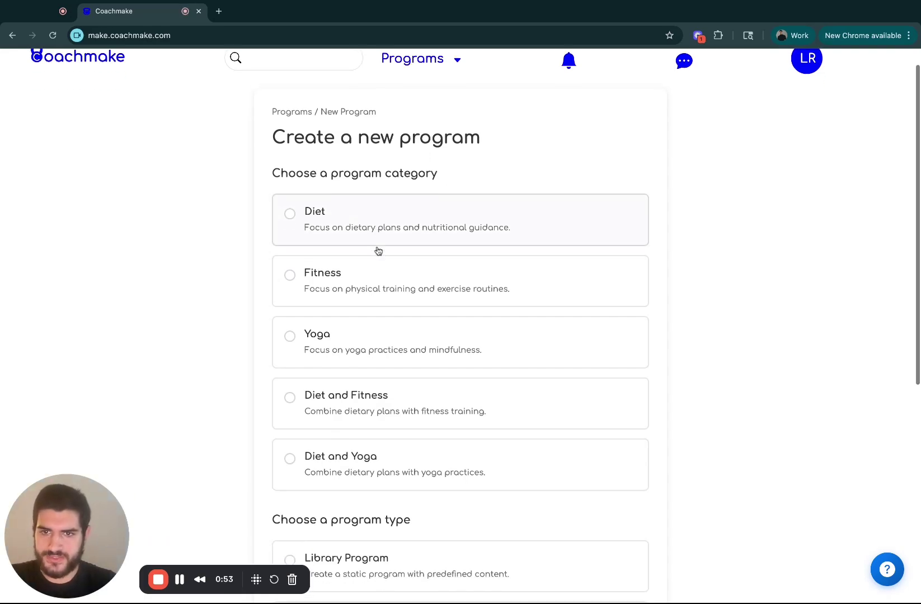
scroll(379, 251, down, 1)
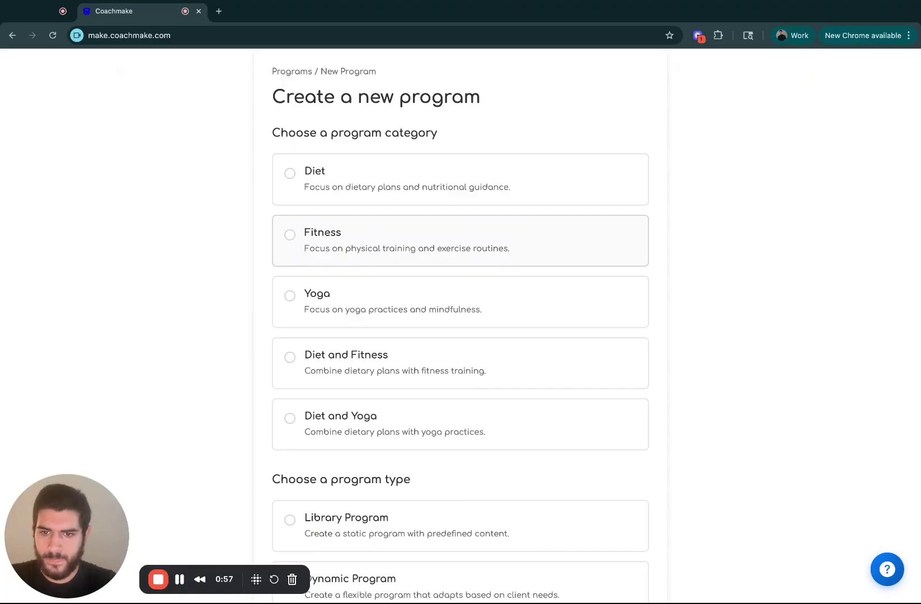
click(352, 234)
Choose Dynamic Program as the program type and Timeline-Based Program as its structure
scroll(354, 234, down, 10)
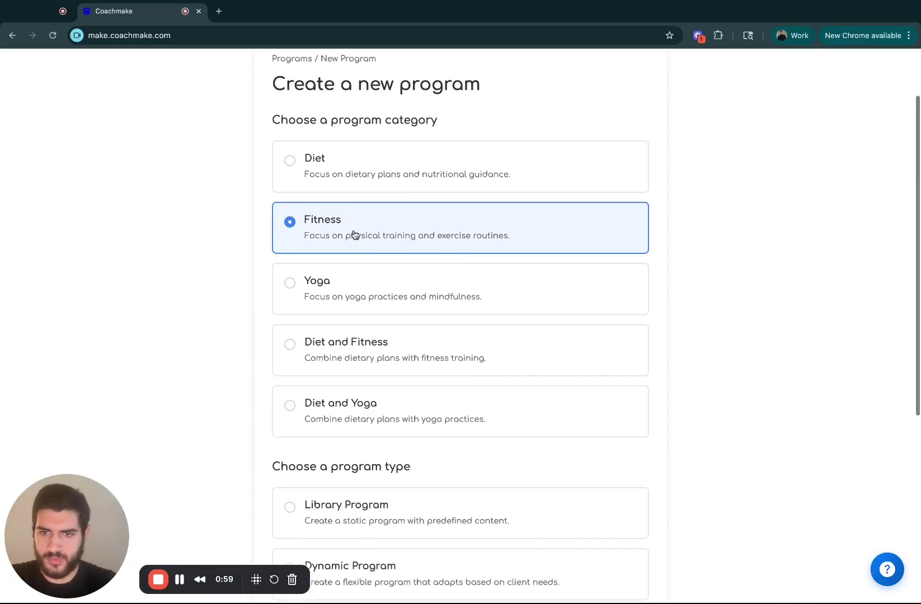
scroll(354, 235, down, 4)
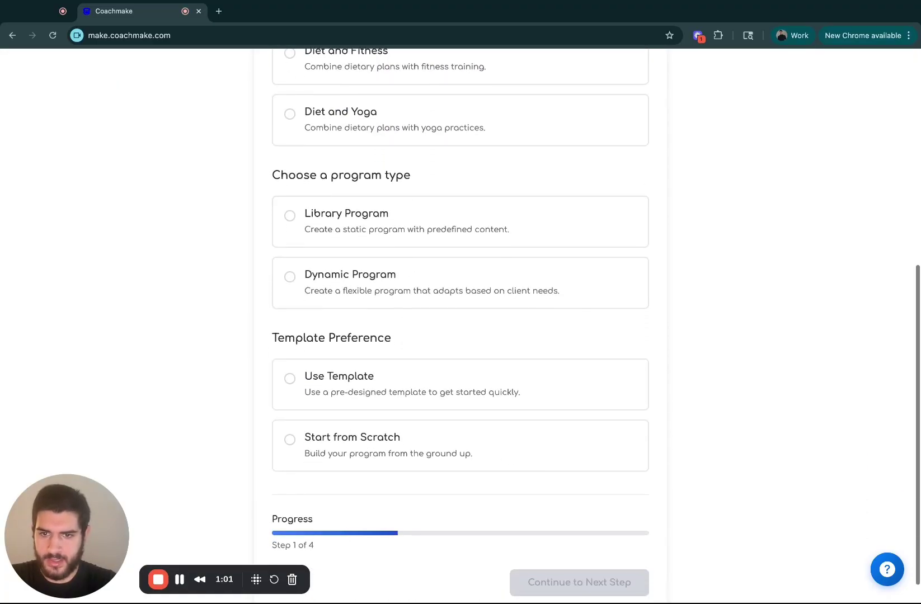
click(368, 299)
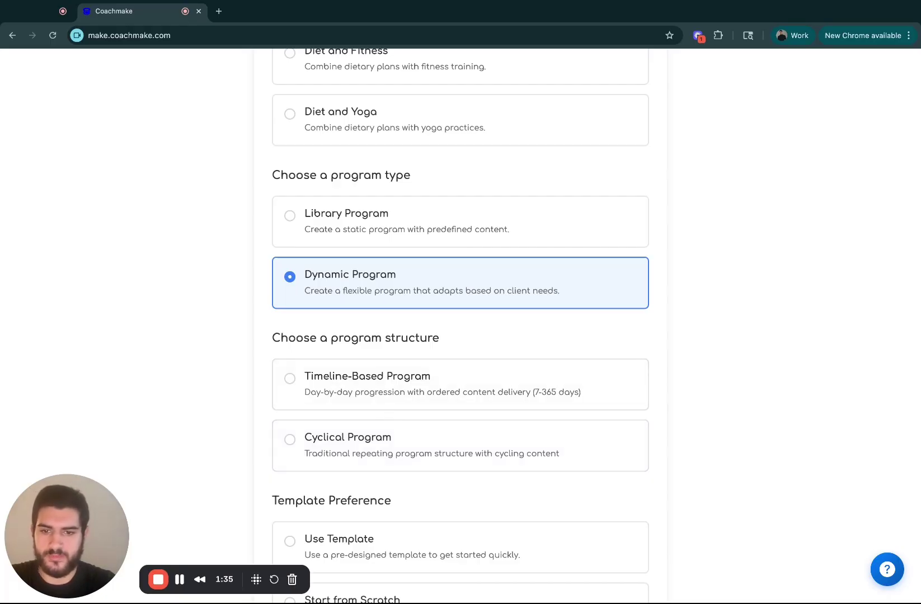
scroll(460, 324, up, 1)
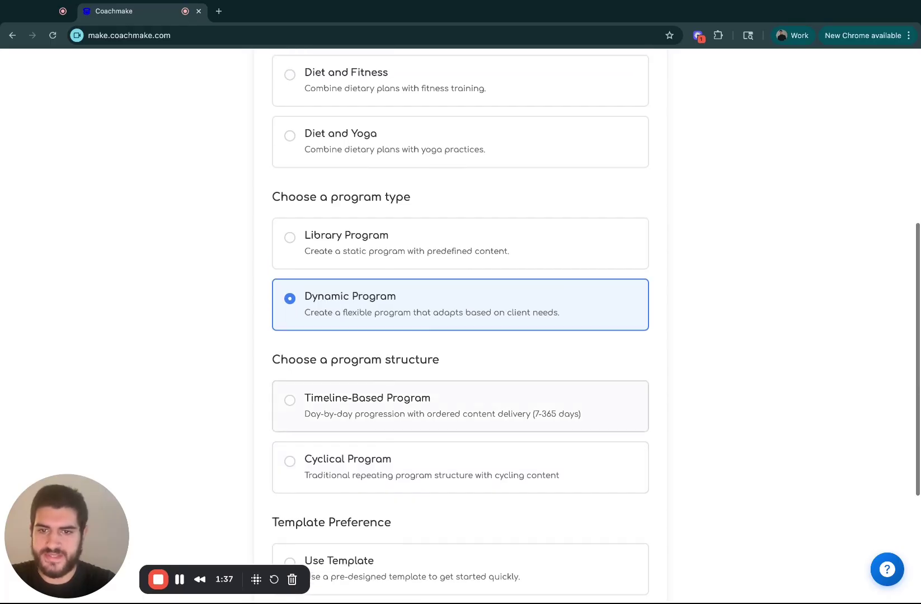
click(401, 257)
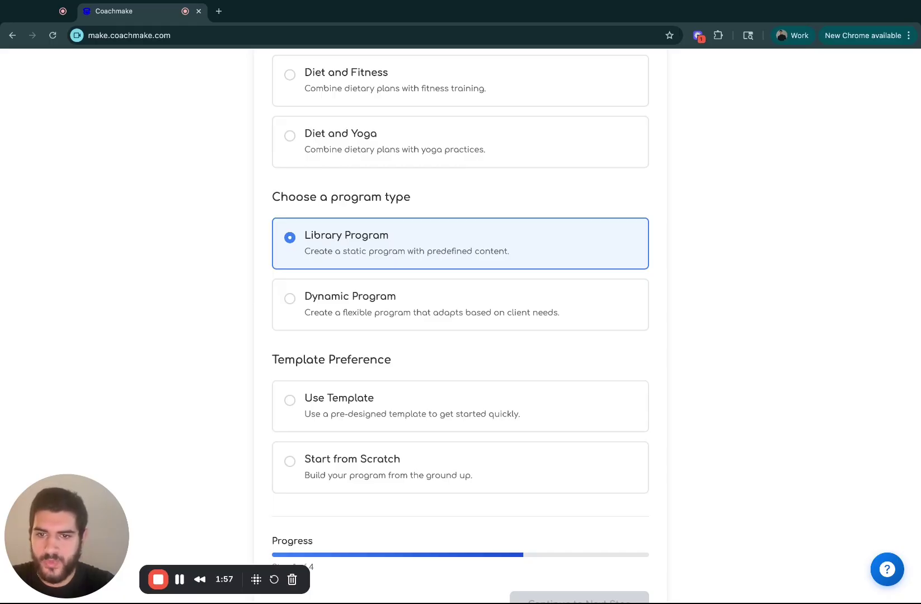
click(412, 312)
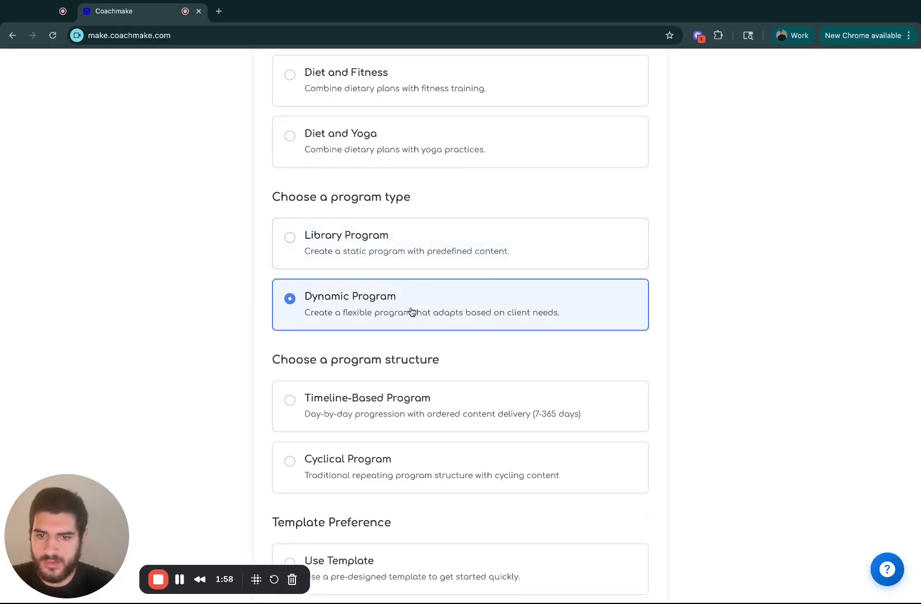
click(394, 391)
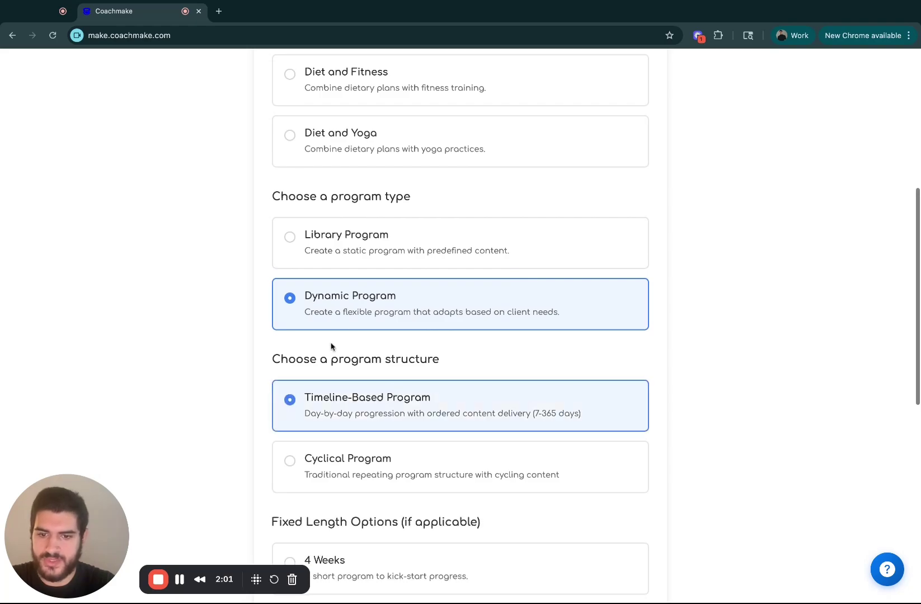
Choose the Custom fixed length and Start from Scratch, and continue to the program builder
scroll(331, 347, down, 6)
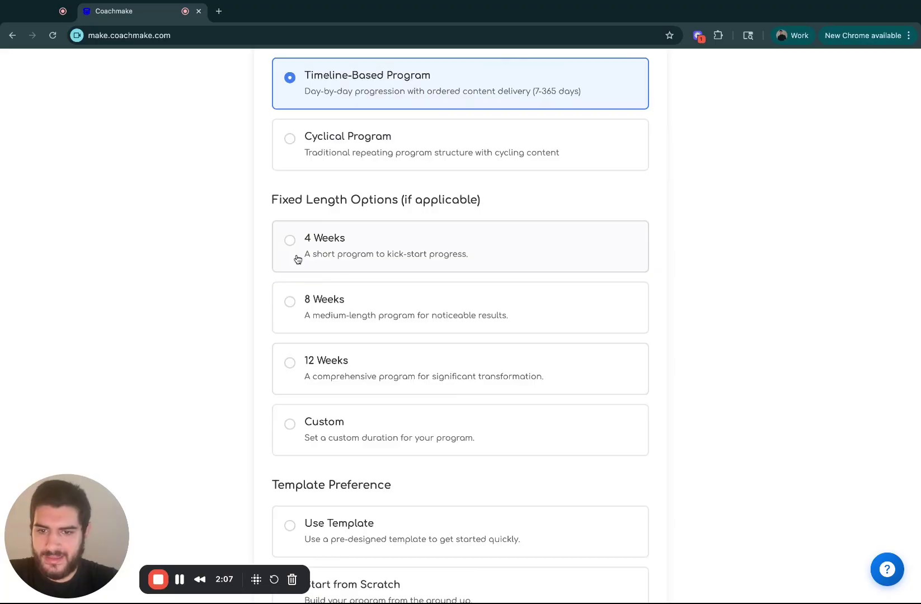
click(309, 439)
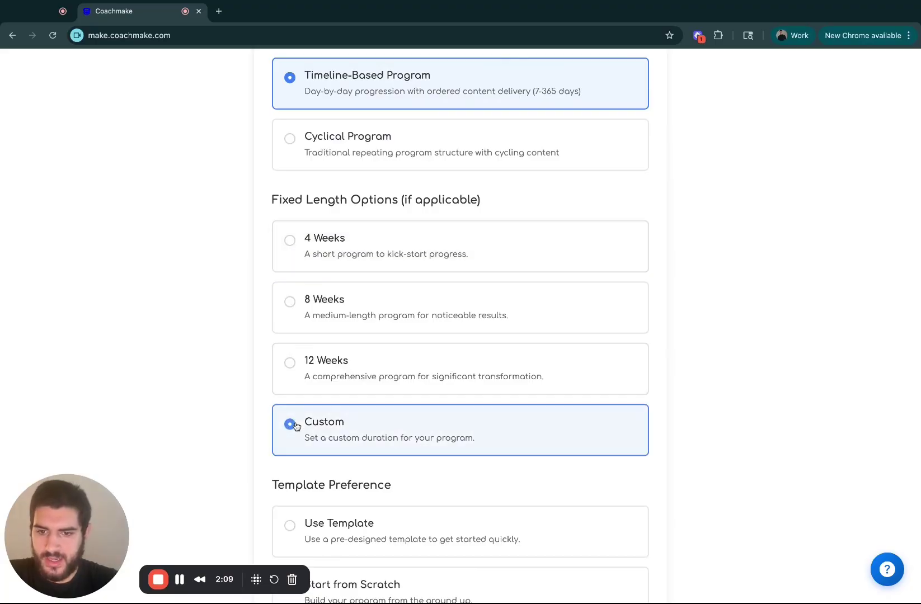
scroll(297, 428, down, 3)
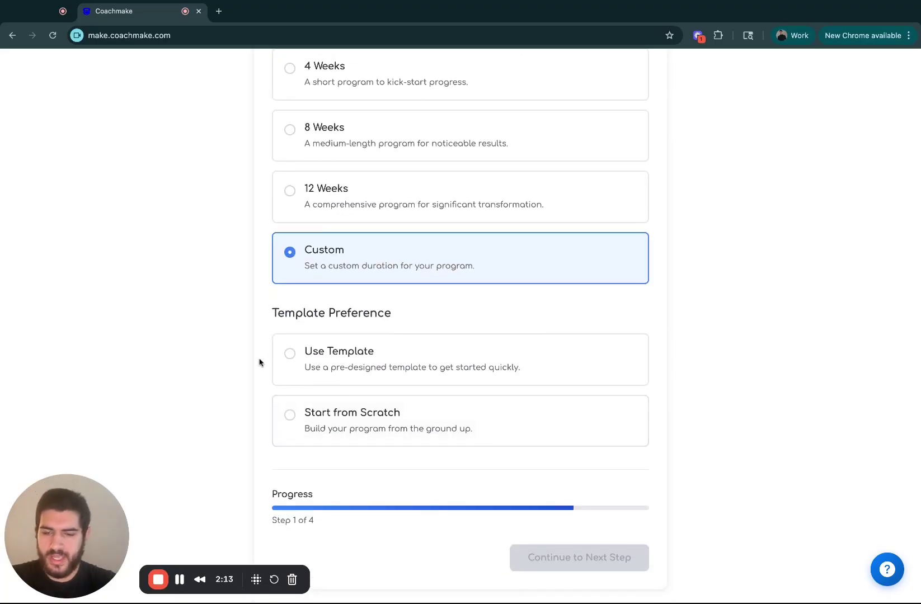
click(292, 416)
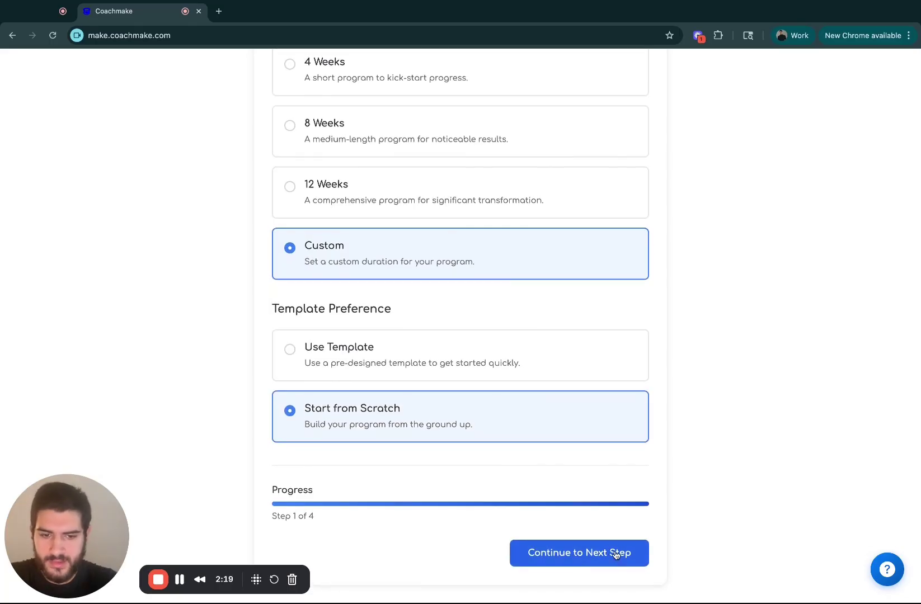
click(617, 554)
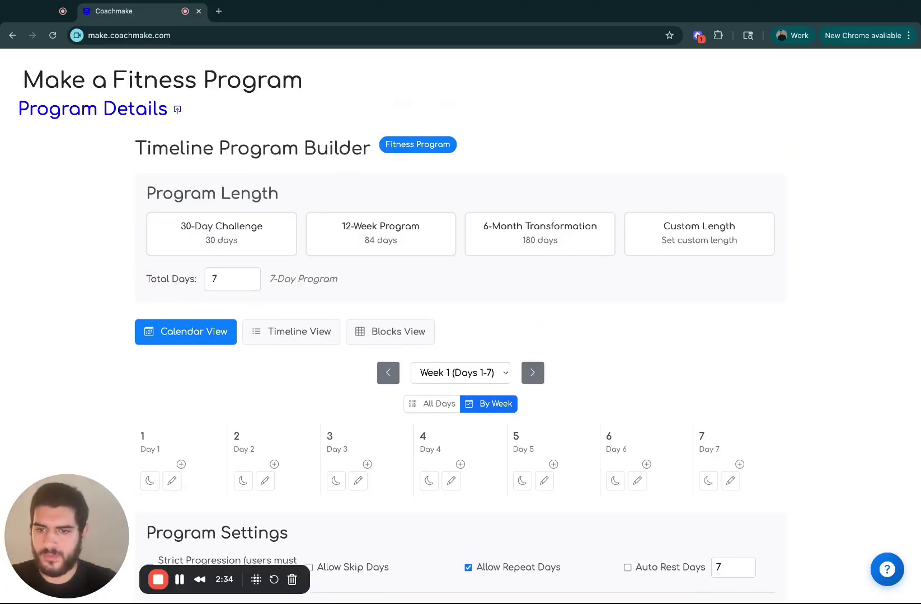
Set the program length to the 12-Week Program preset of 84 days
scroll(461, 326, up, 1)
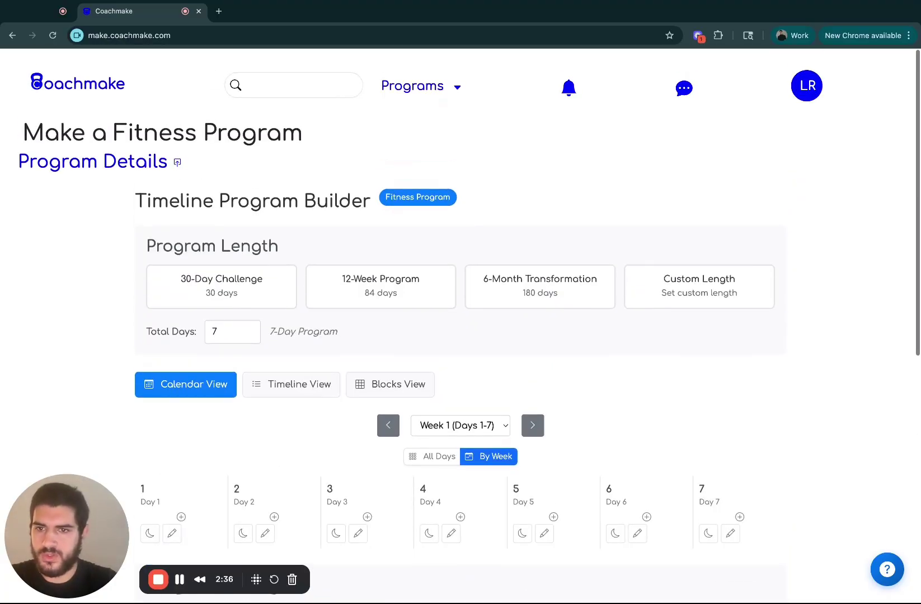
scroll(285, 469, down, 1)
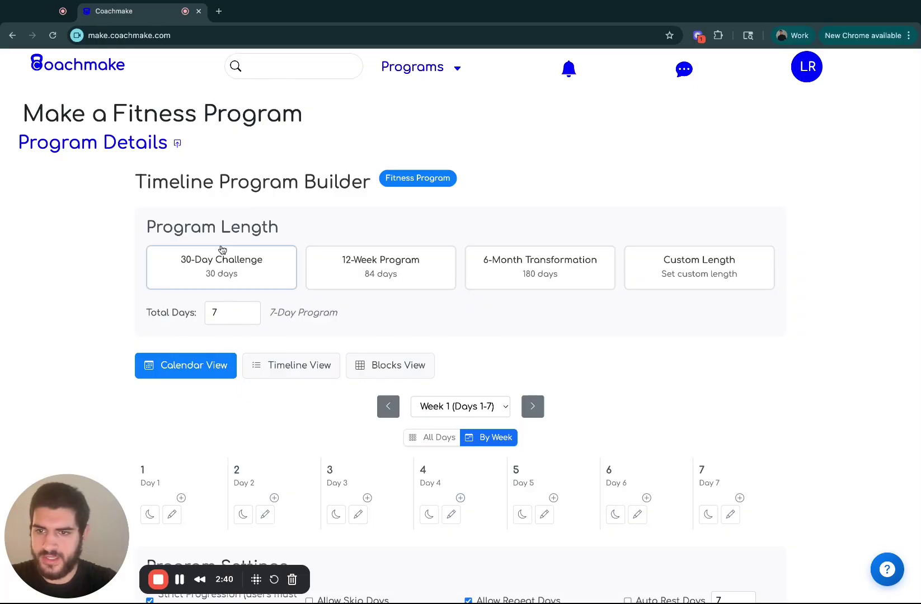
click(385, 270)
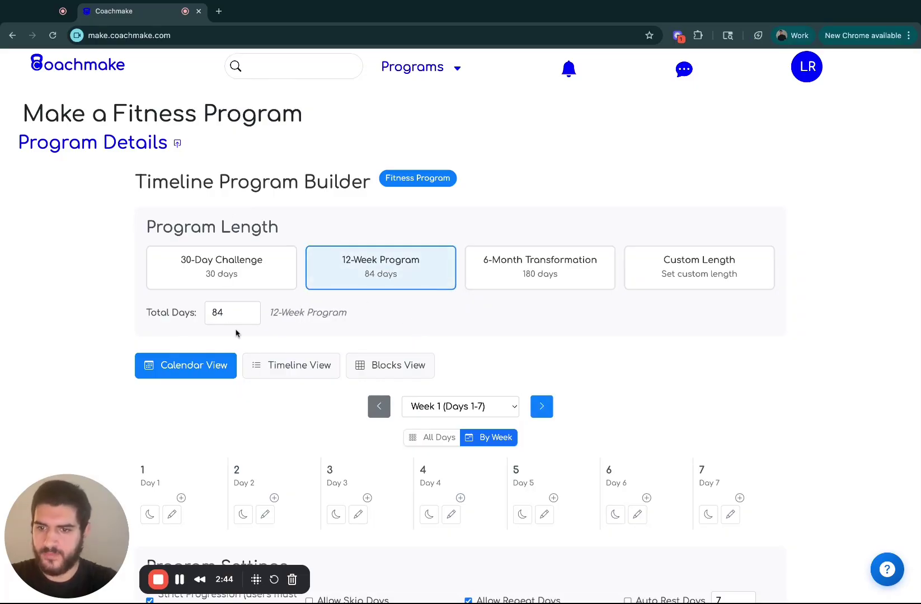
Examine the program calendar with all days shown and week by week, ending on week 1
click(443, 437)
scroll(442, 434, down, 15)
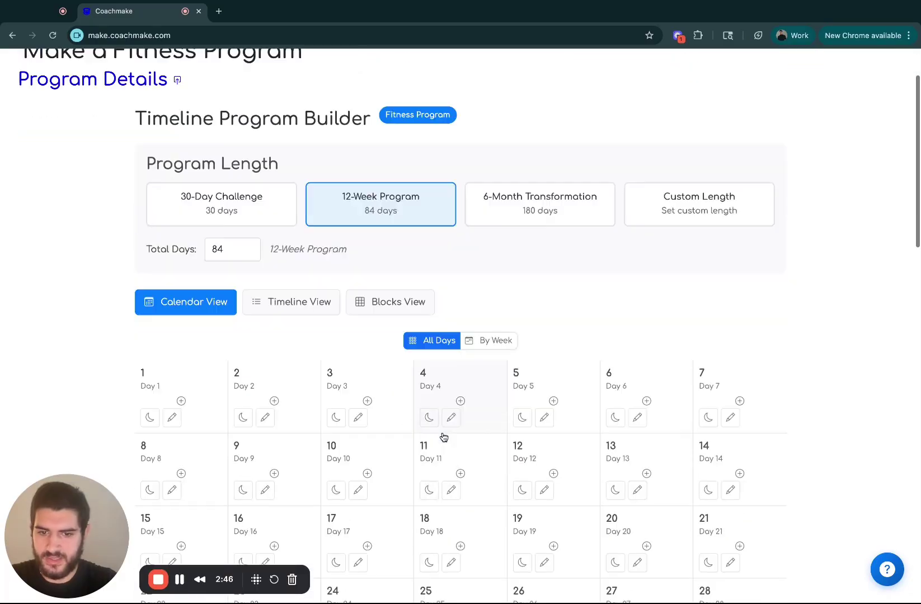
scroll(438, 226, up, 15)
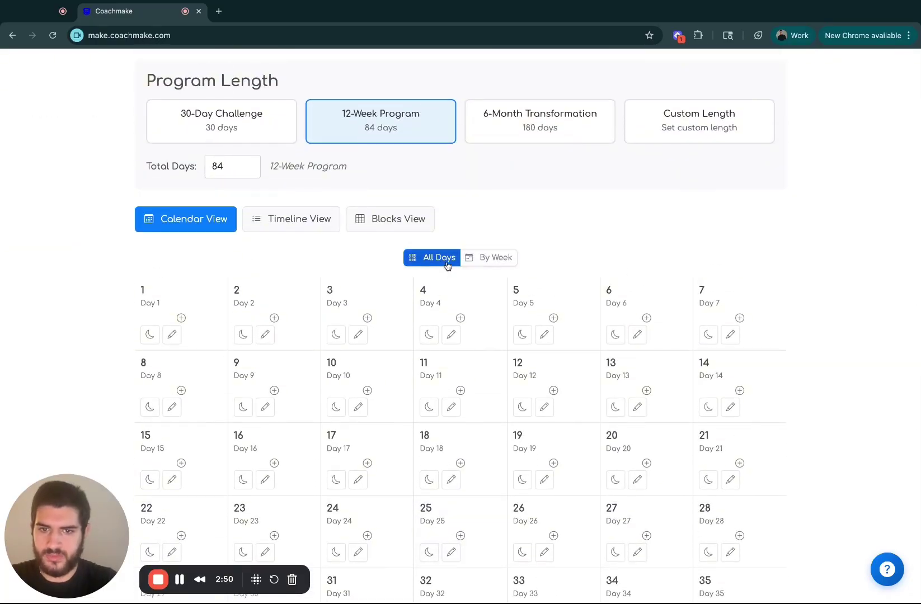
click(509, 258)
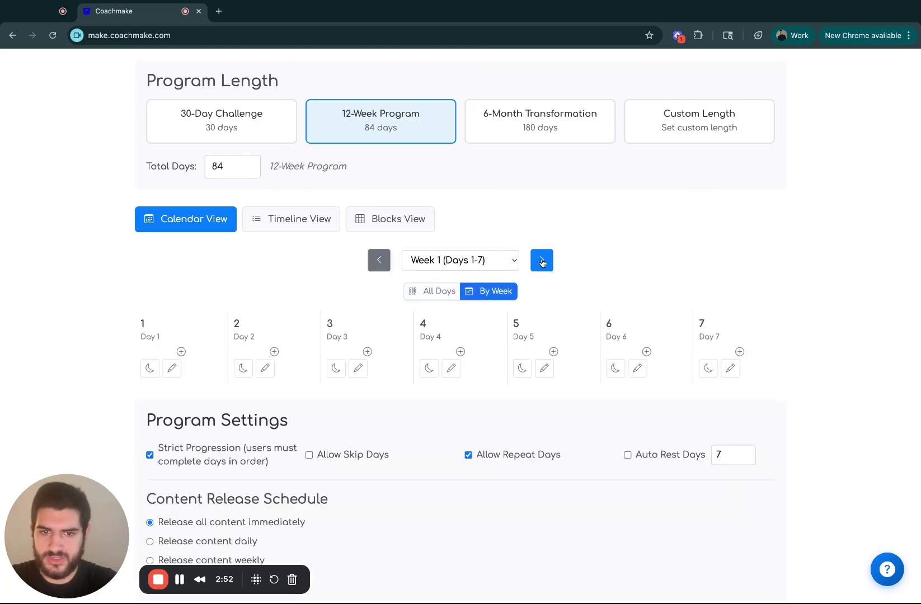
click(547, 261)
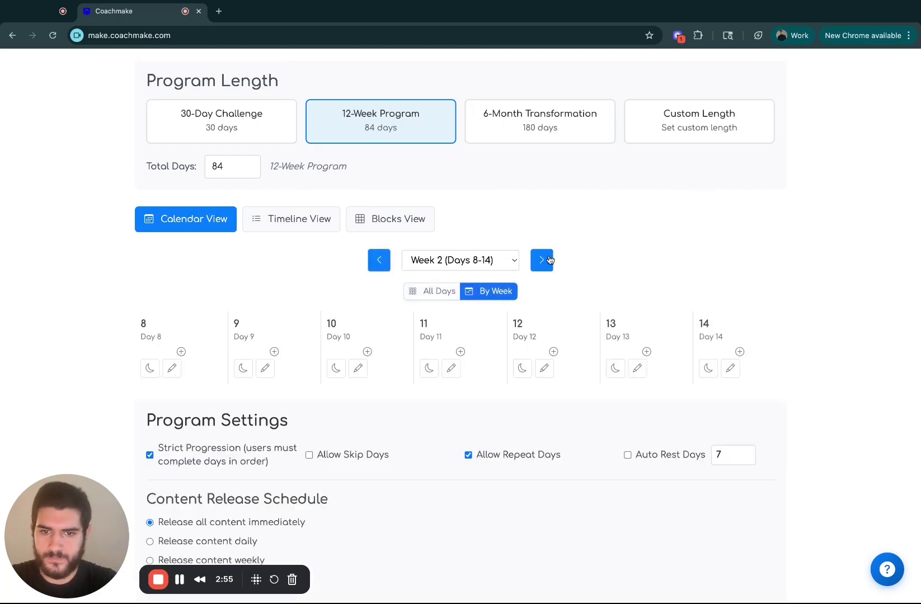
click(384, 255)
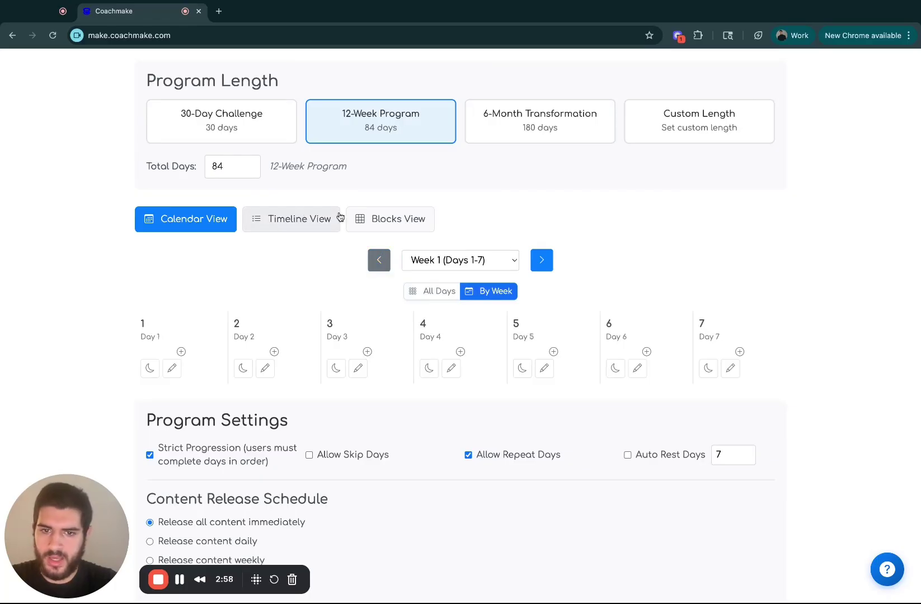
Look through the program's days in the timeline layout and return to the calendar layout
double_click(233, 164)
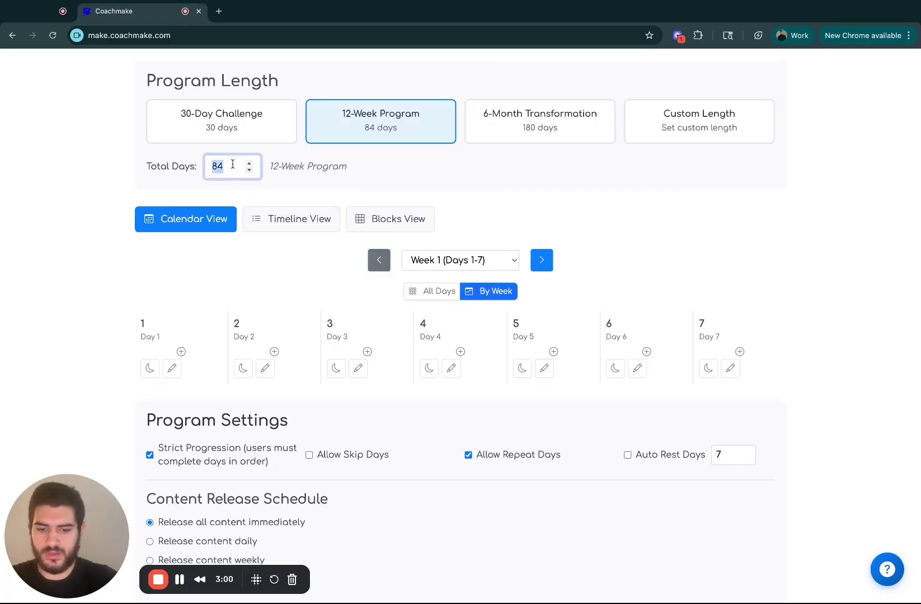
click(304, 218)
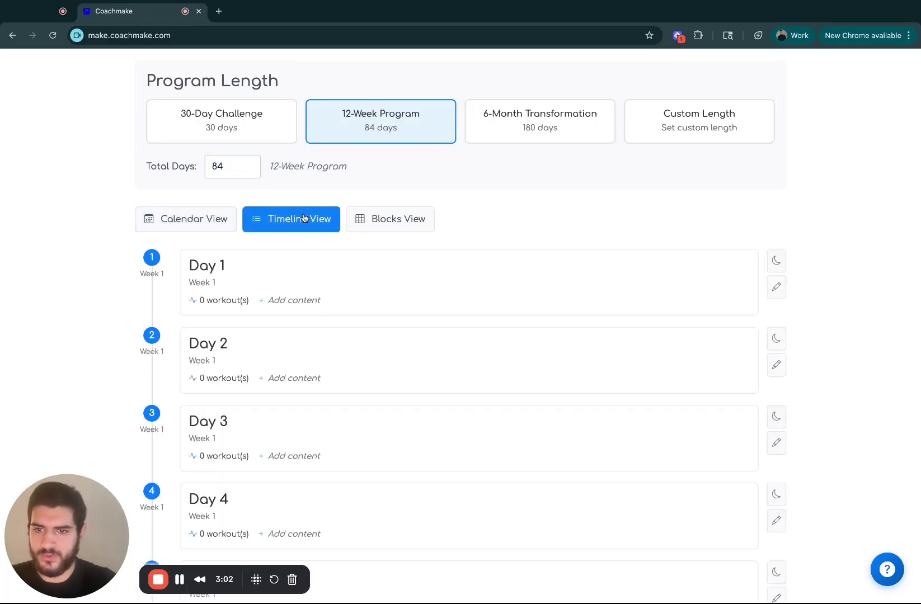
scroll(309, 275, down, 20)
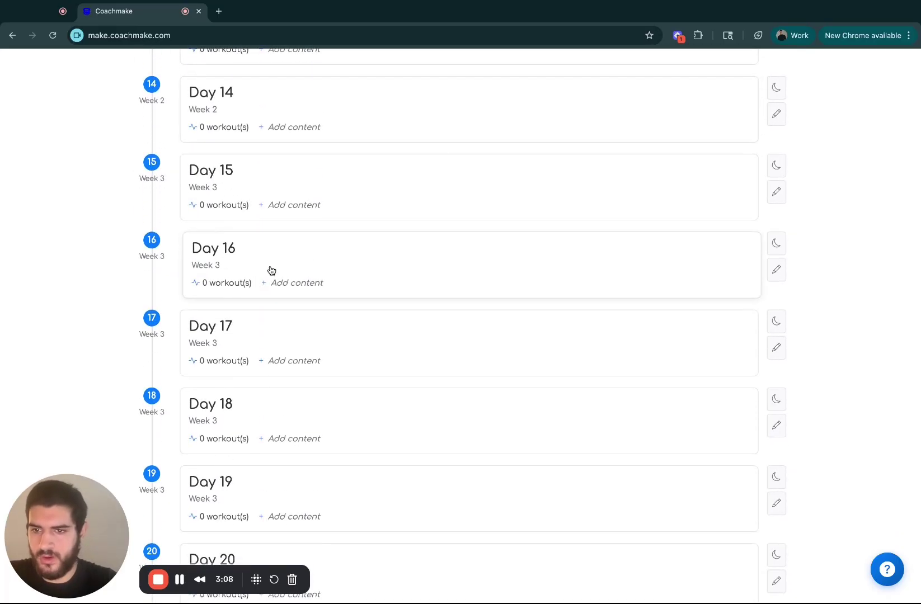
scroll(290, 246, up, 20)
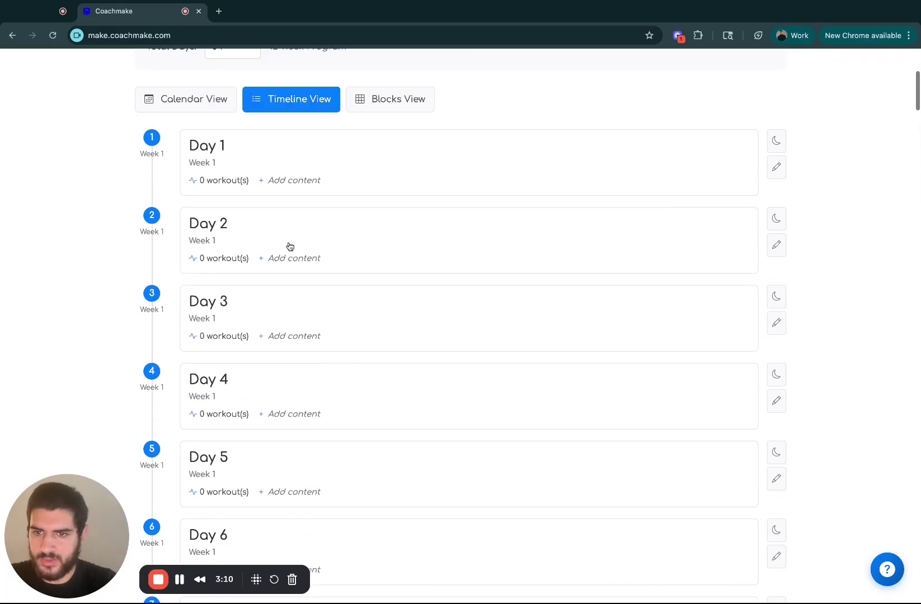
click(205, 201)
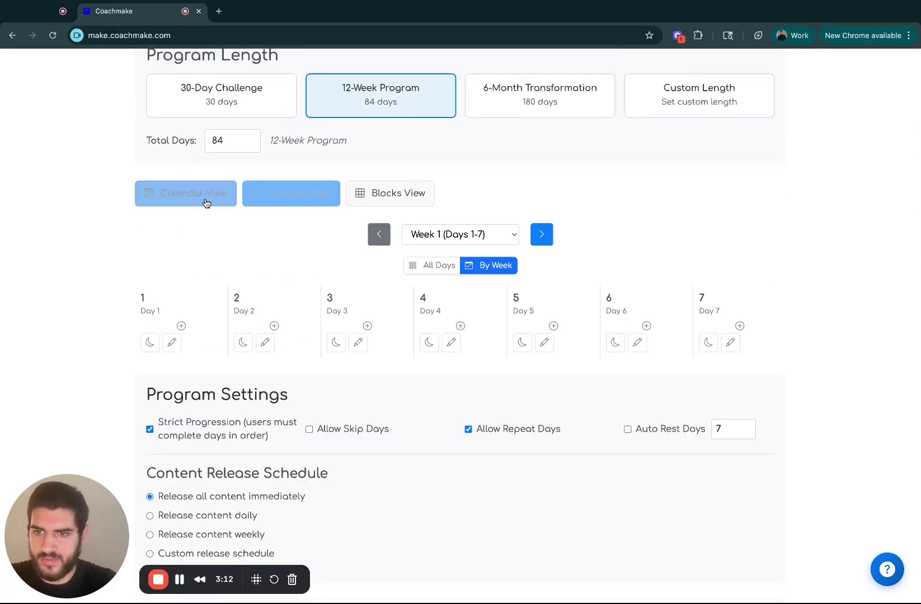
Set the program's total length to 3 days
double_click(236, 136)
text(3)
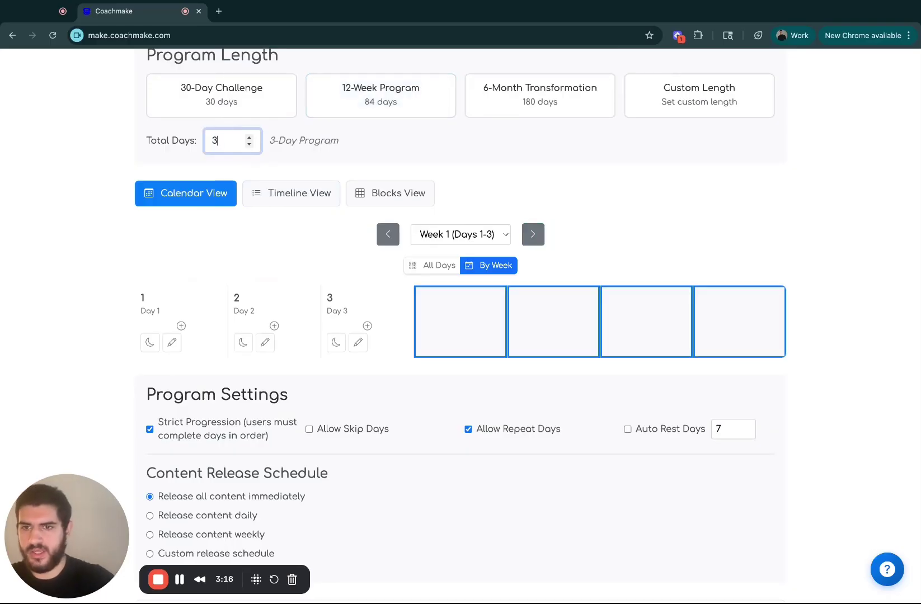
click(275, 237)
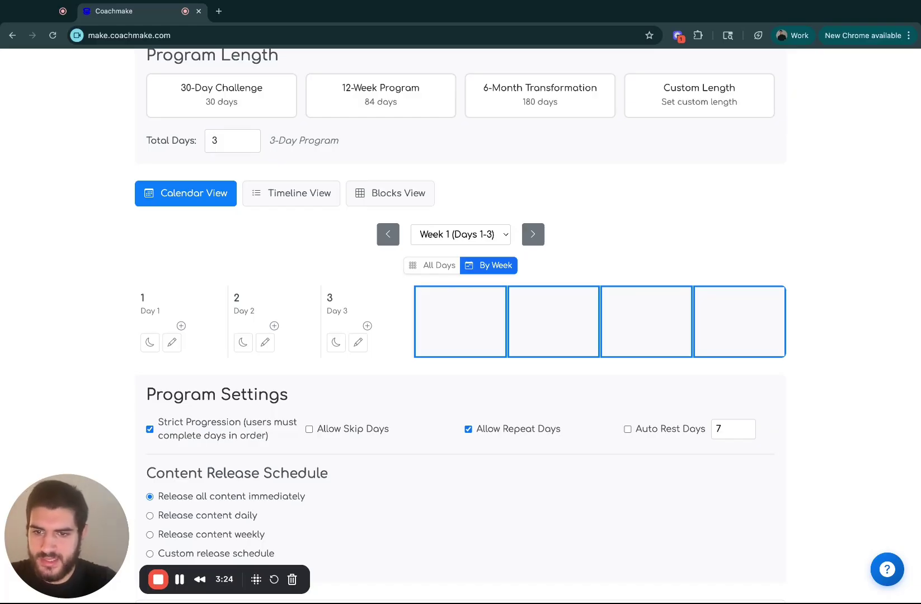
Open the program details and name the program "Coachmake Program for 3 day fitness"
scroll(461, 322, up, 2)
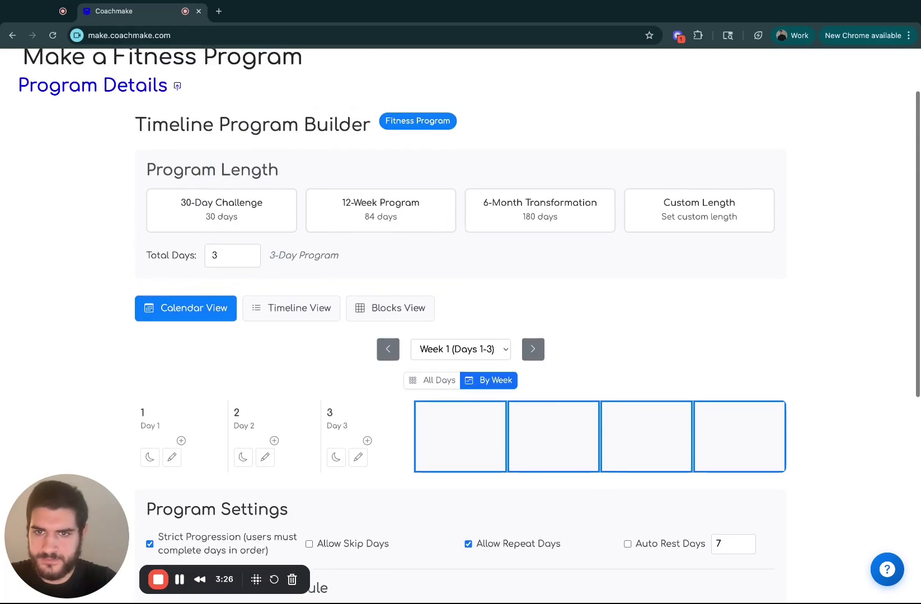
click(118, 90)
click(224, 140)
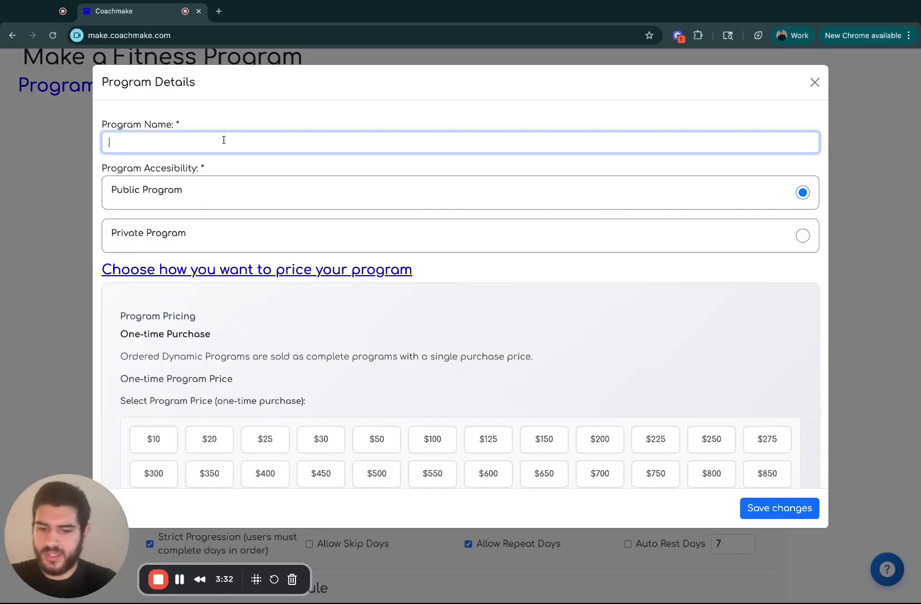
text(Coachmake)
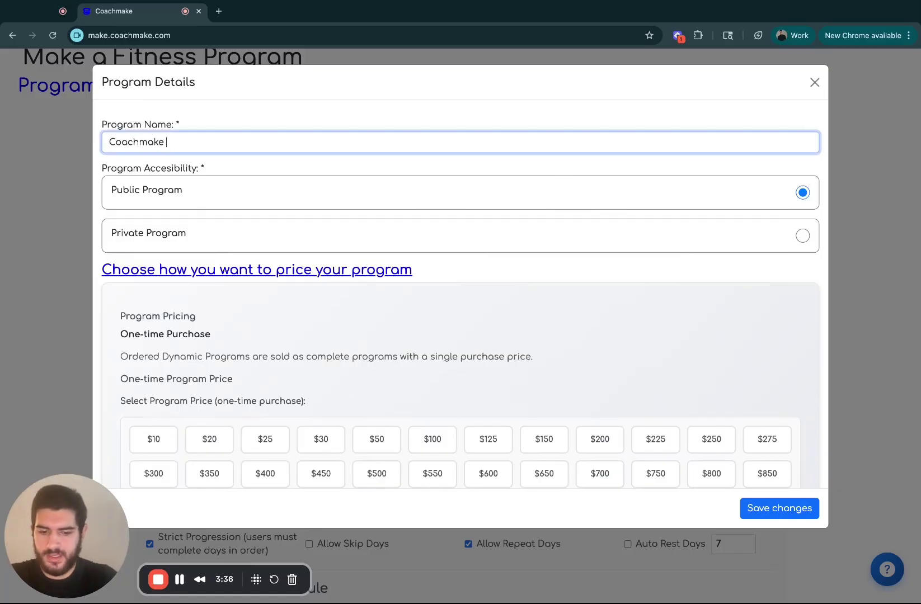
text( P)
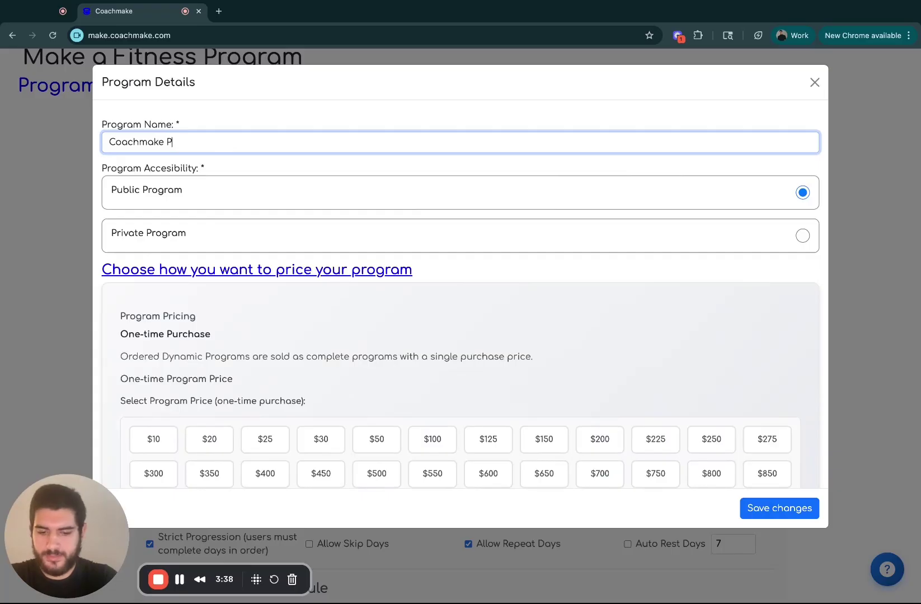
text(rogram for )
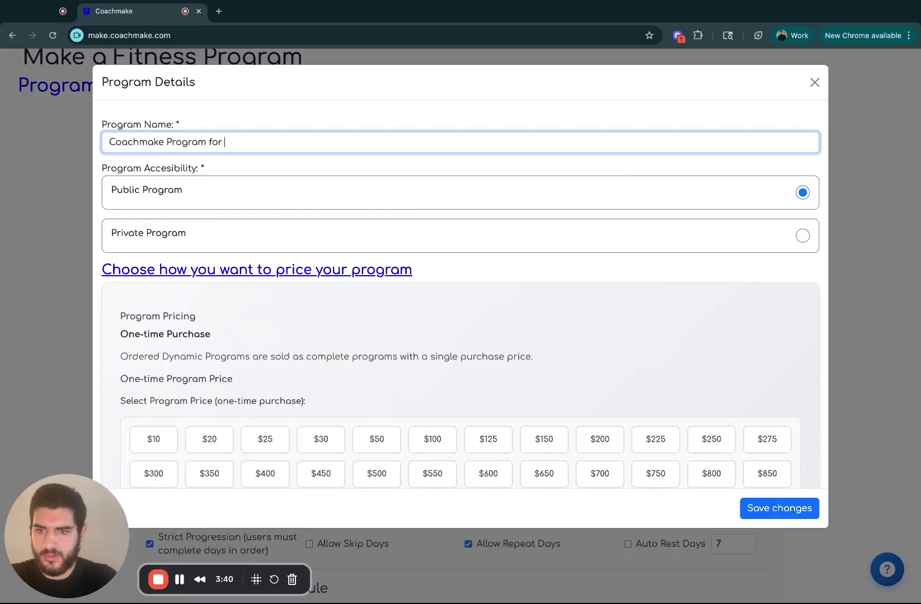
text(3 day fitness)
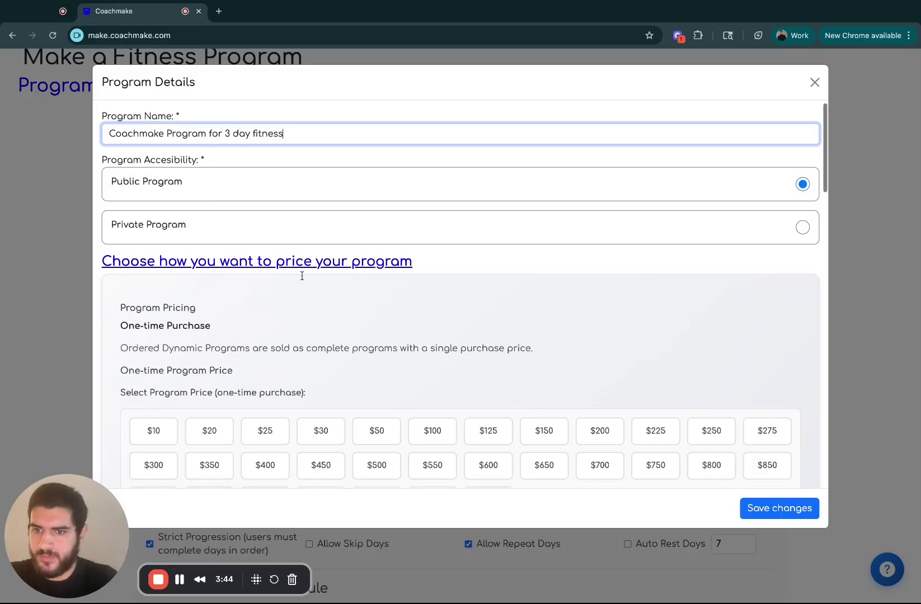
Preview the private accessibility option with its enrollment e-mail field and switch the program back to public
scroll(303, 273, down, 2)
scroll(263, 103, up, 2)
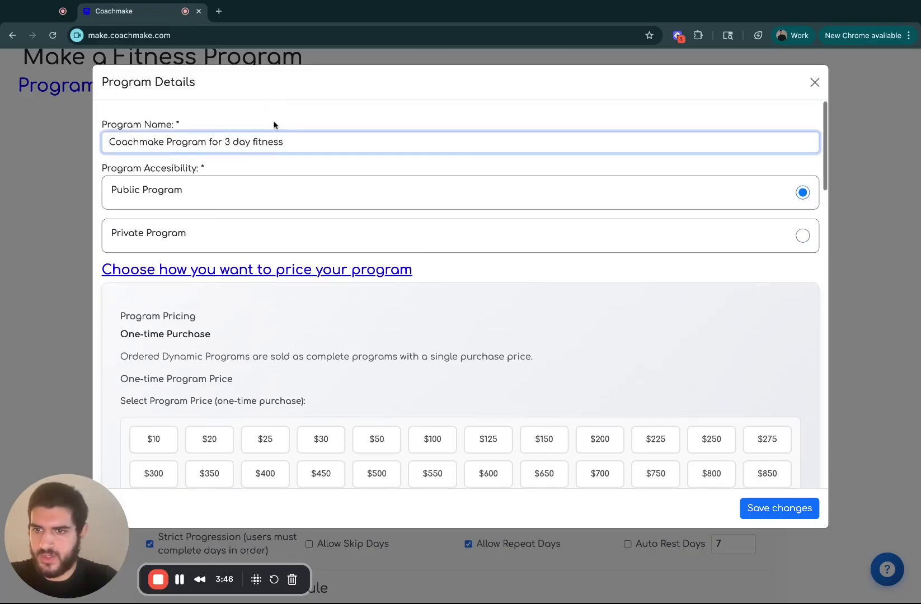
click(253, 231)
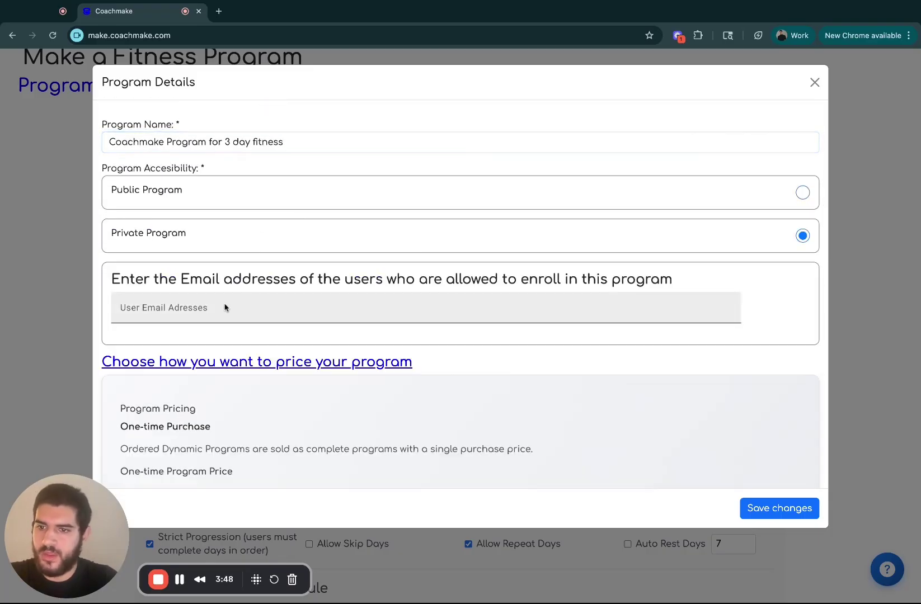
click(207, 307)
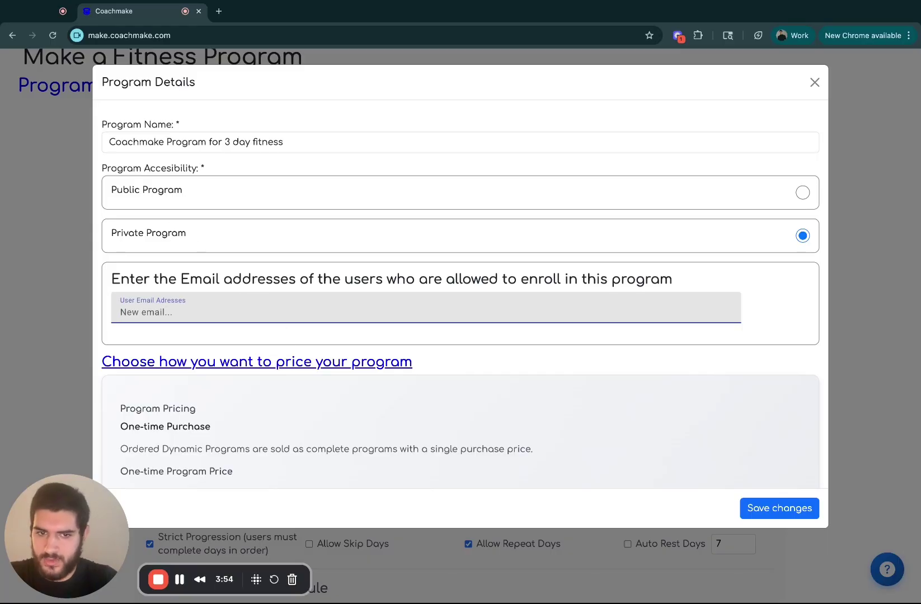
click(194, 193)
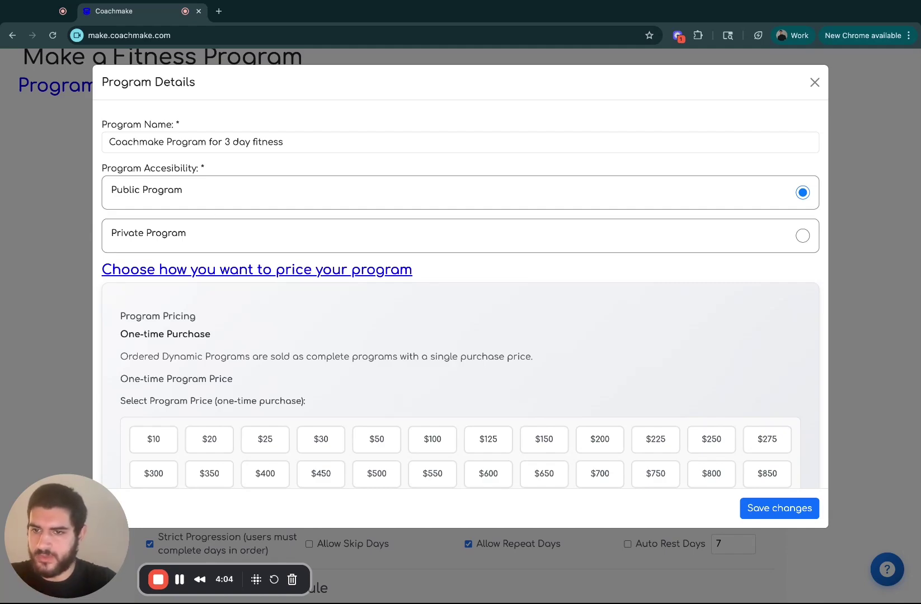
Set the one-time program price to $150
scroll(228, 244, down, 5)
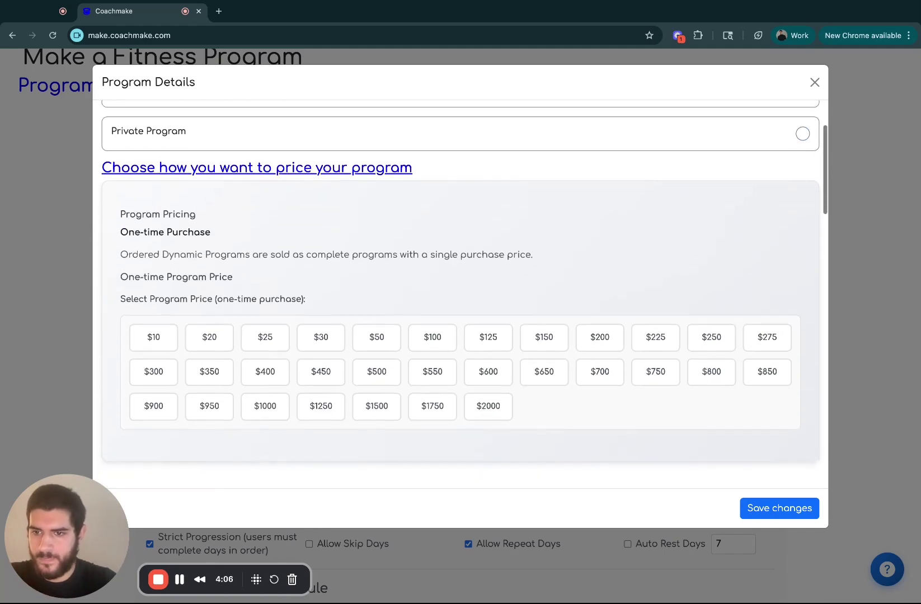
scroll(228, 244, down, 1)
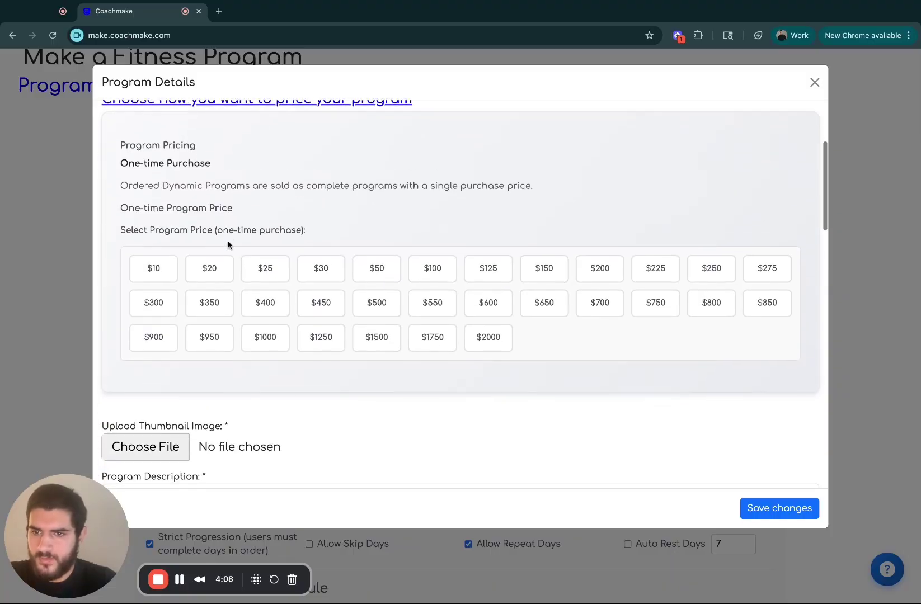
click(421, 258)
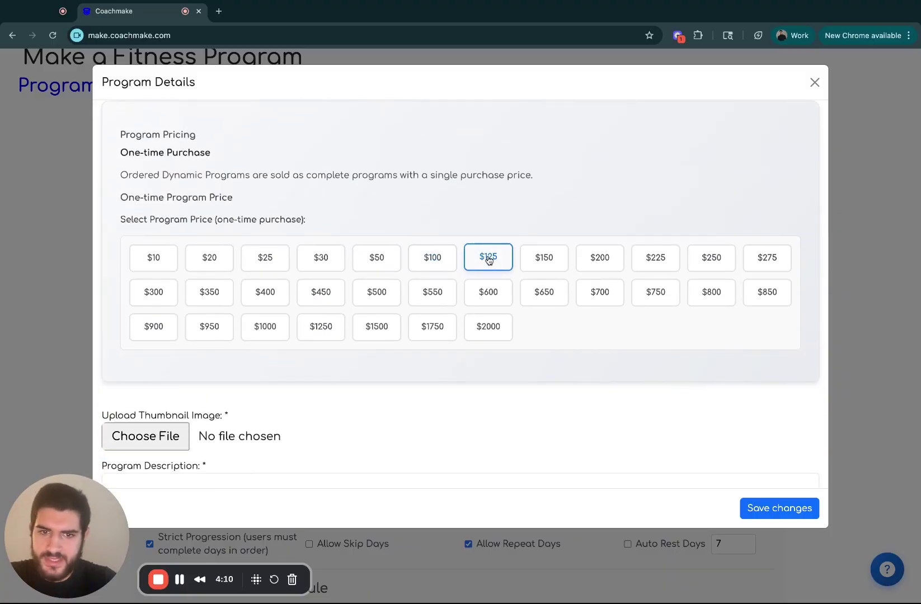
click(547, 261)
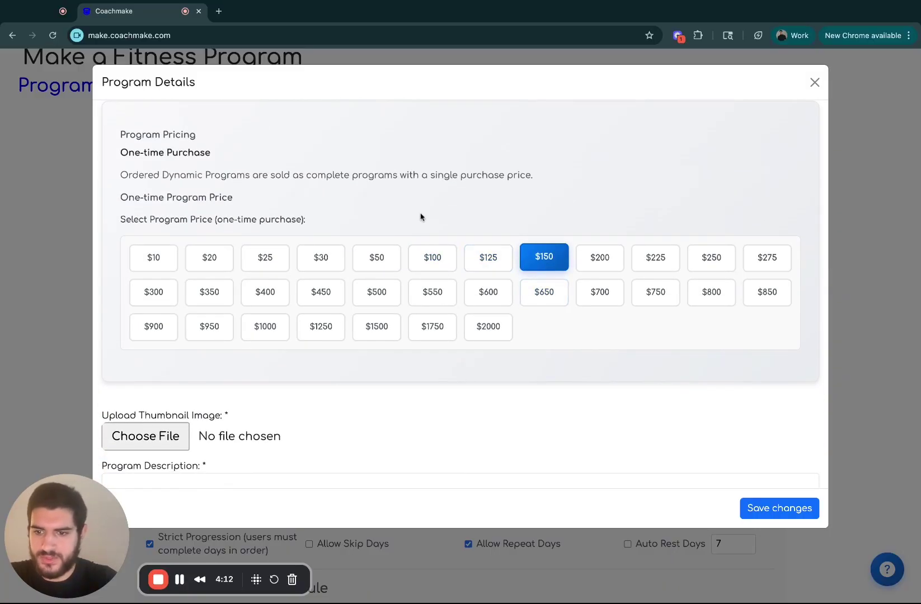
Upload coins.png as the program's thumbnail image
scroll(421, 216, down, 5)
scroll(409, 194, up, 2)
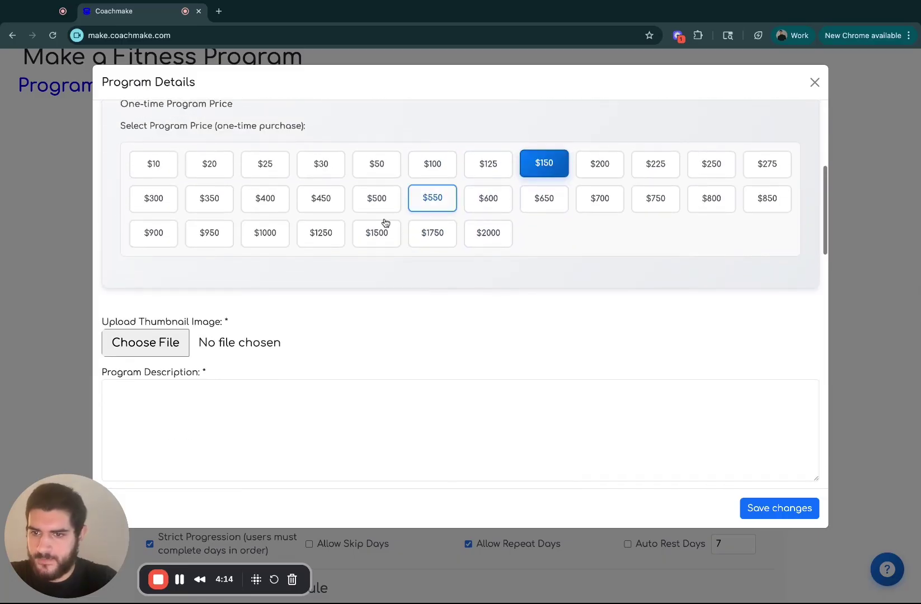
click(161, 342)
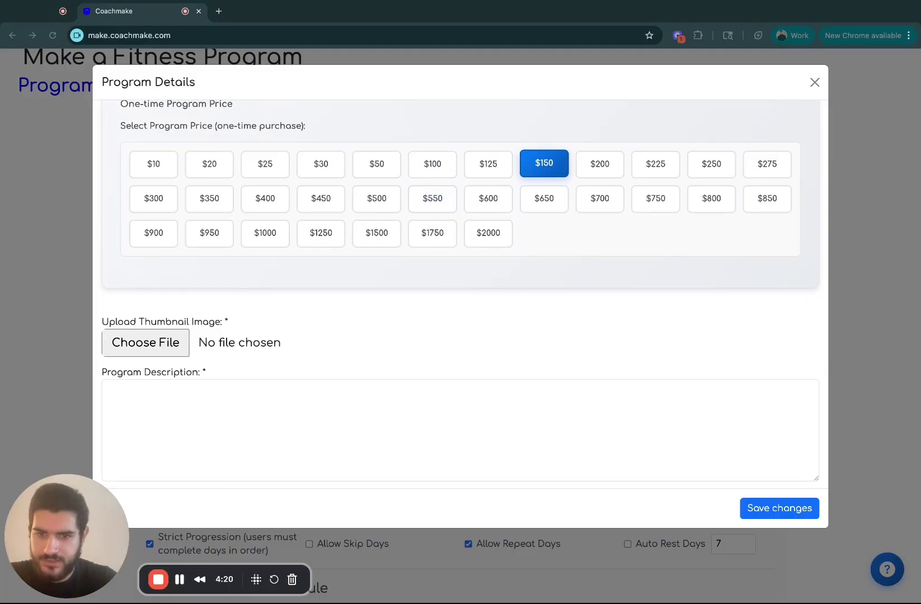
key(Return)
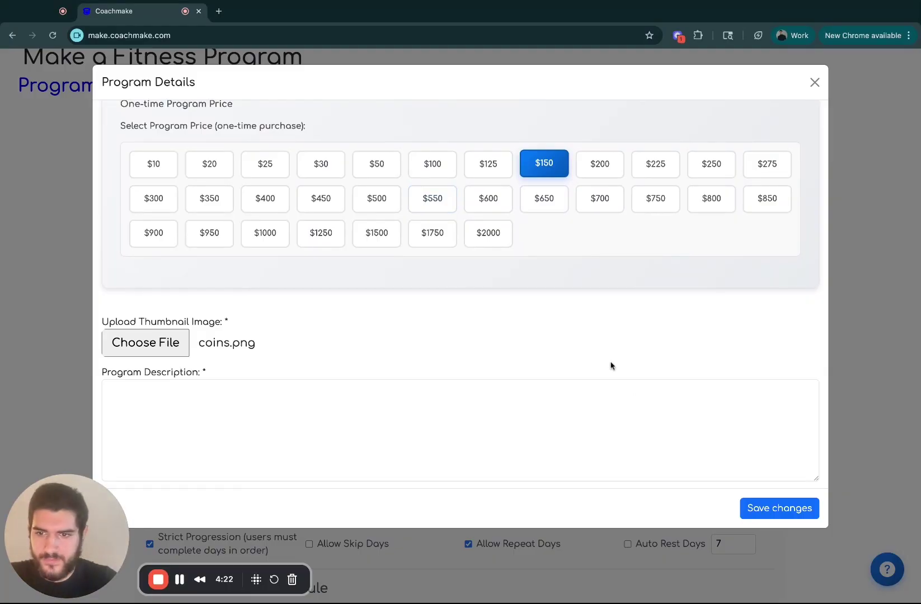
Enter the program description "This program will show you how to create an order dynamic structured program."
scroll(429, 287, down, 7)
scroll(428, 286, down, 2)
click(422, 292)
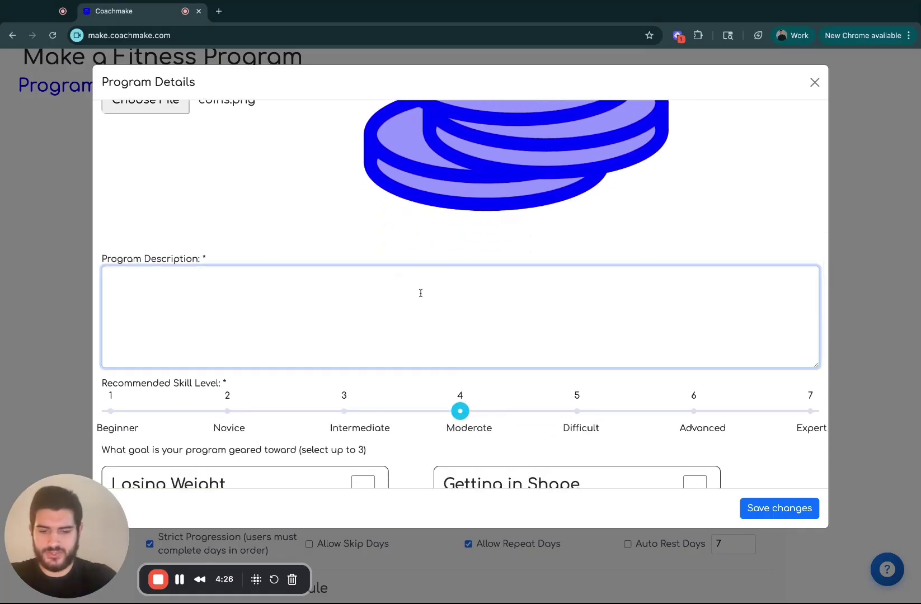
text(This progra)
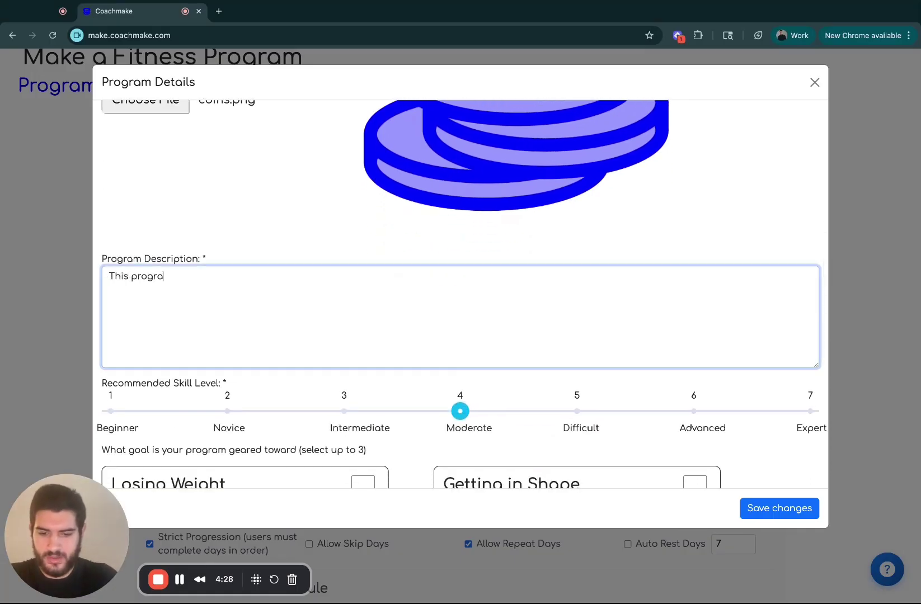
text(m will show yo)
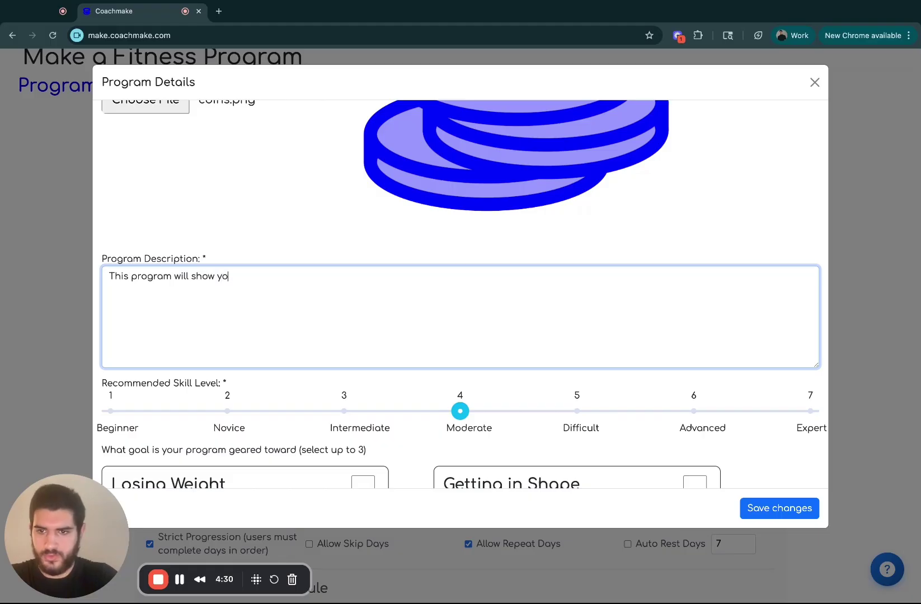
text(u how to create an )
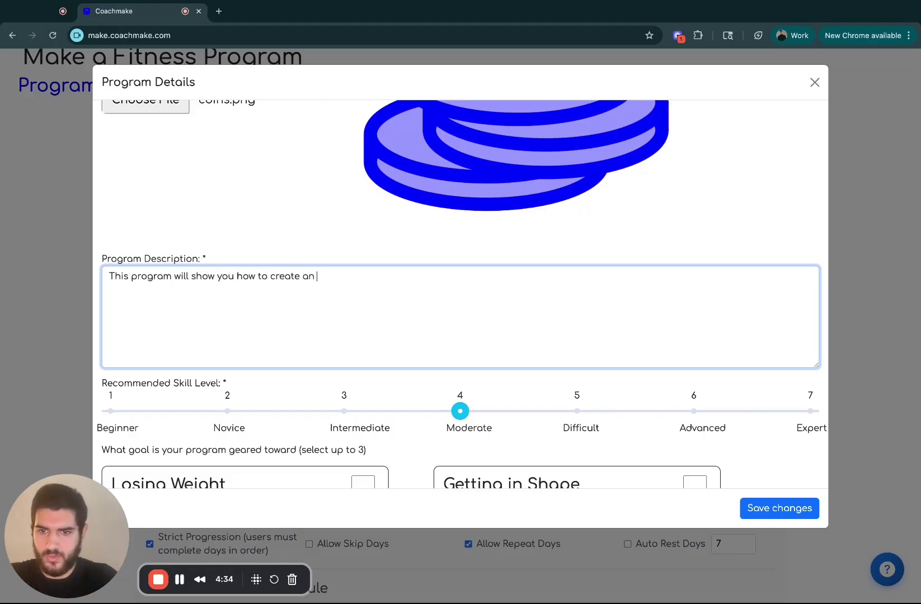
text(order dynamic structured program.)
Review the program details from the pricing and thumbnail through the description, recommended skill level and goal options
scroll(345, 398, down, 3)
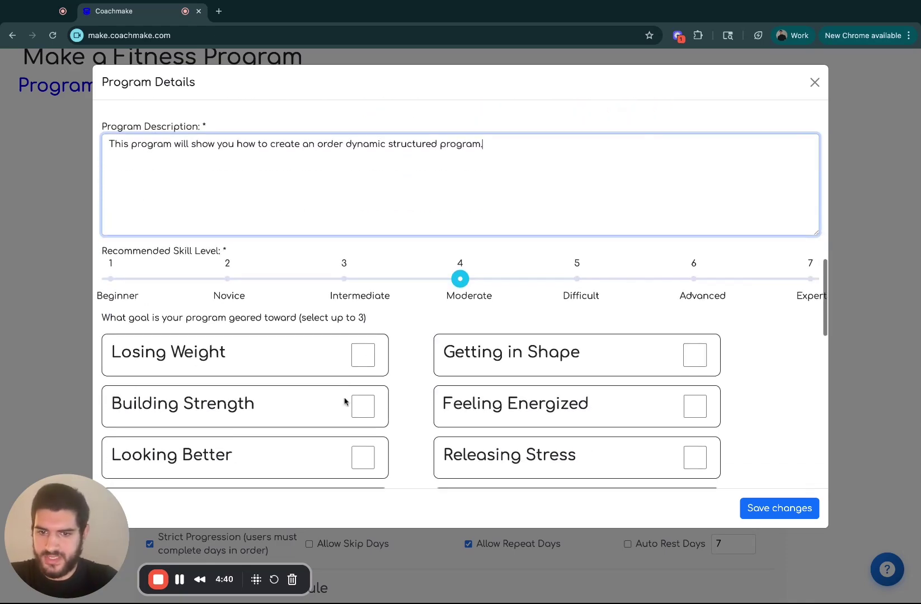
scroll(345, 399, up, 3)
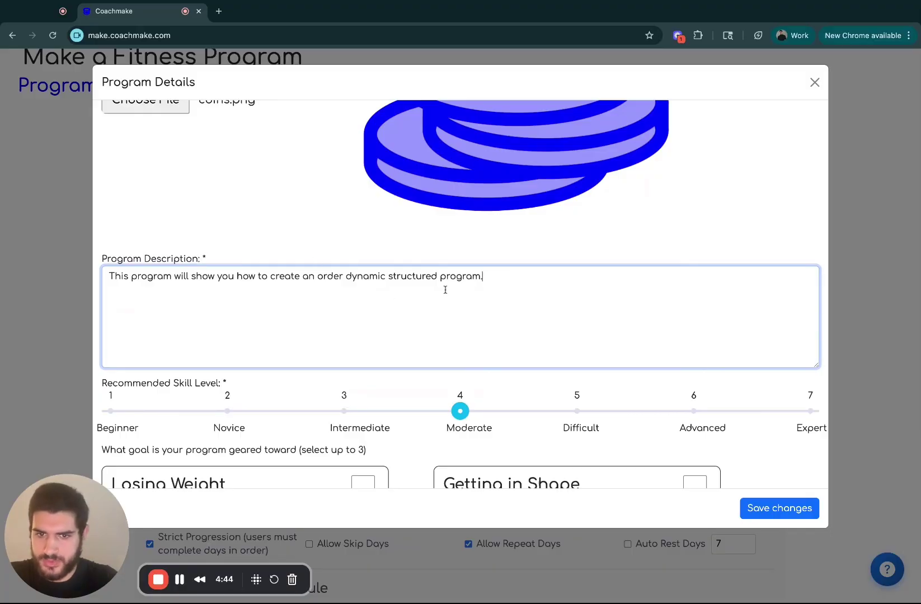
scroll(464, 240, up, 5)
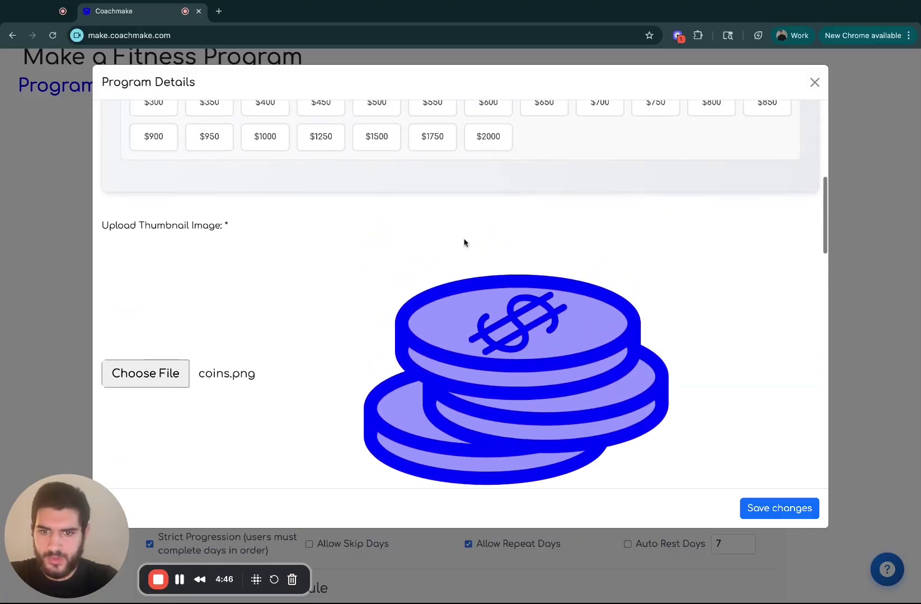
scroll(468, 240, up, 4)
scroll(467, 240, down, 5)
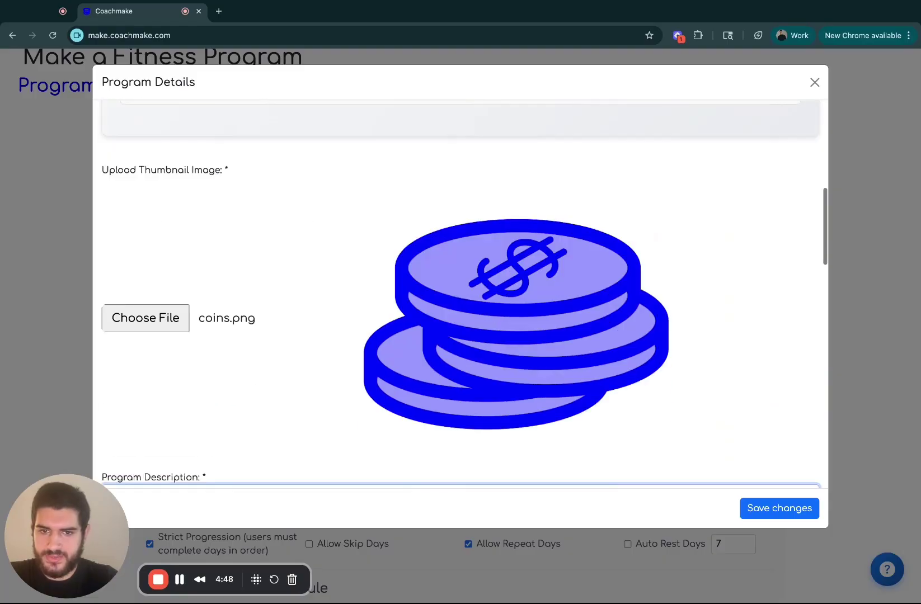
scroll(492, 242, down, 5)
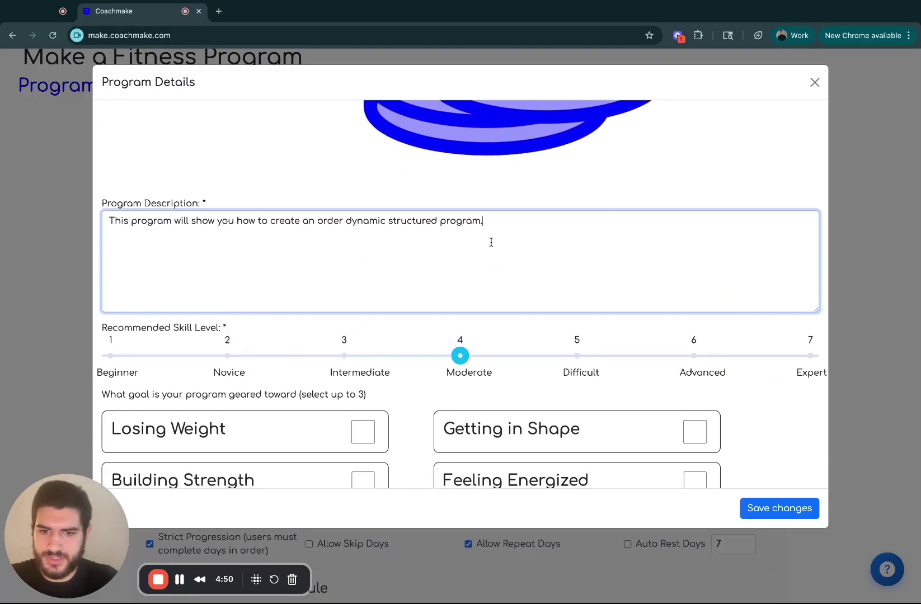
scroll(389, 336, down, 4)
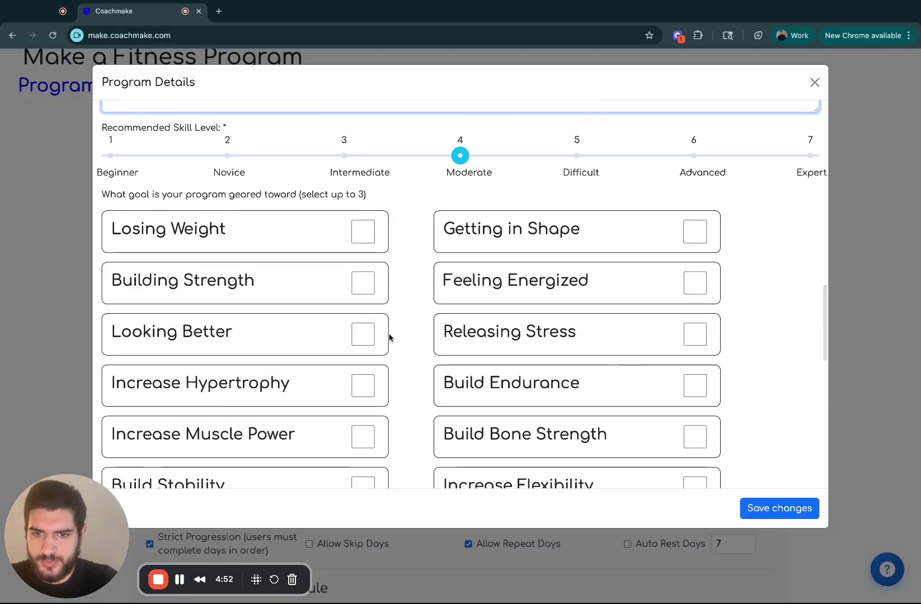
scroll(391, 338, up, 3)
scroll(390, 338, up, 2)
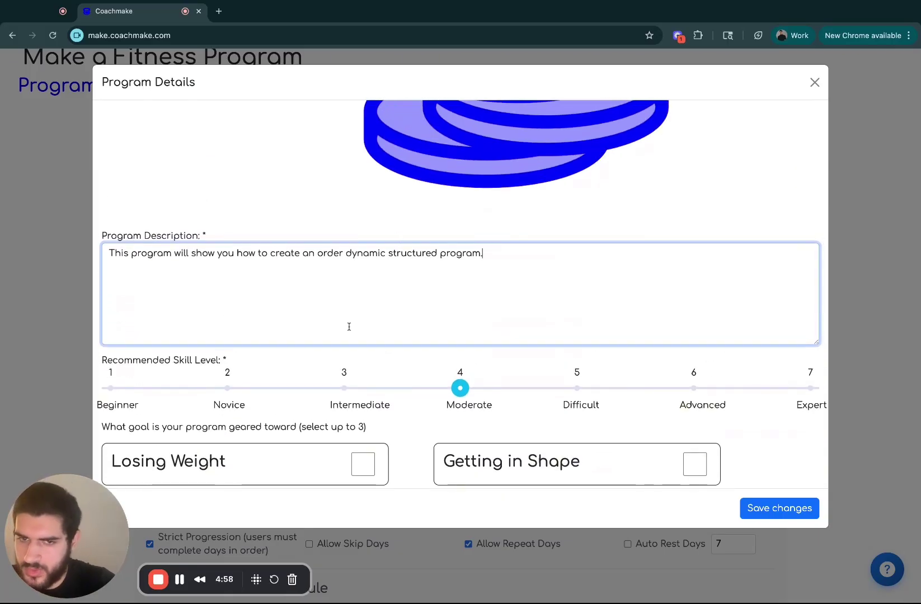
Select two goals the program is geared toward and set its diet restriction to None
scroll(363, 401, down, 5)
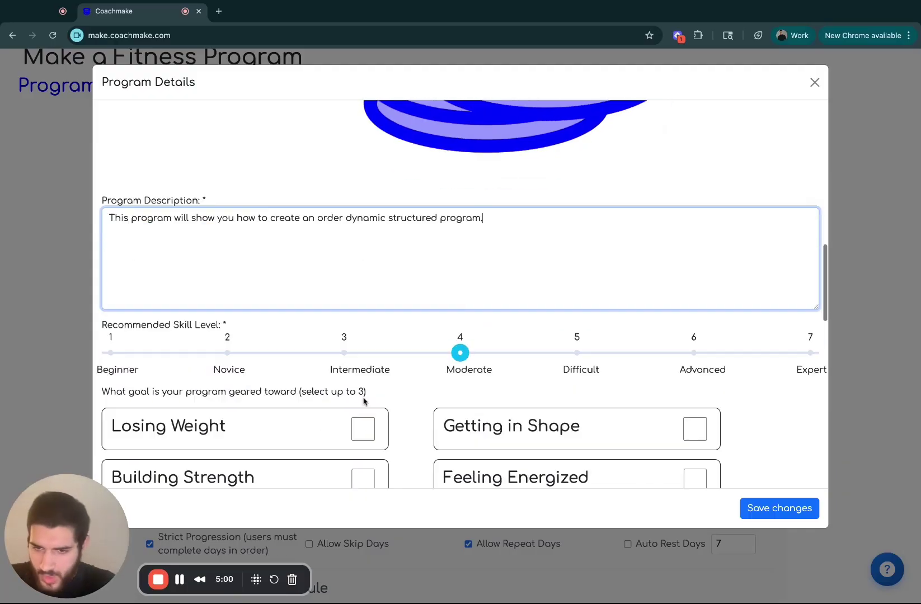
click(357, 239)
click(707, 239)
scroll(707, 241, down, 10)
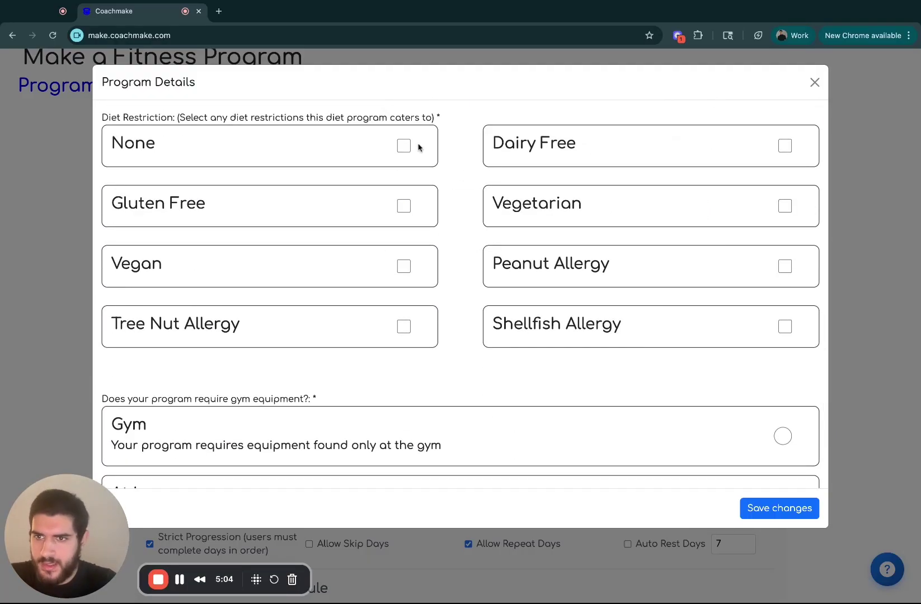
click(404, 146)
Set the gym equipment requirement to At home and save the program details
scroll(406, 147, down, 4)
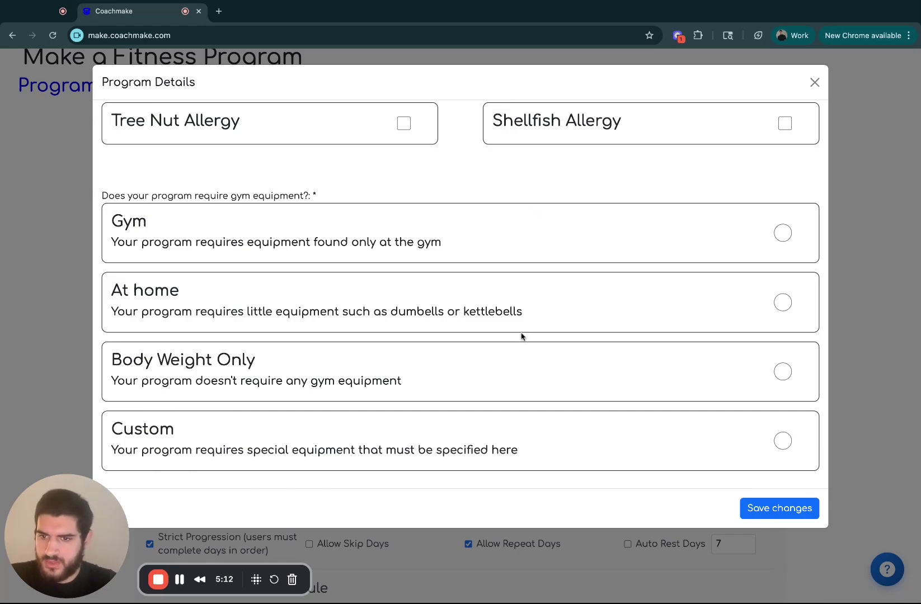
click(579, 300)
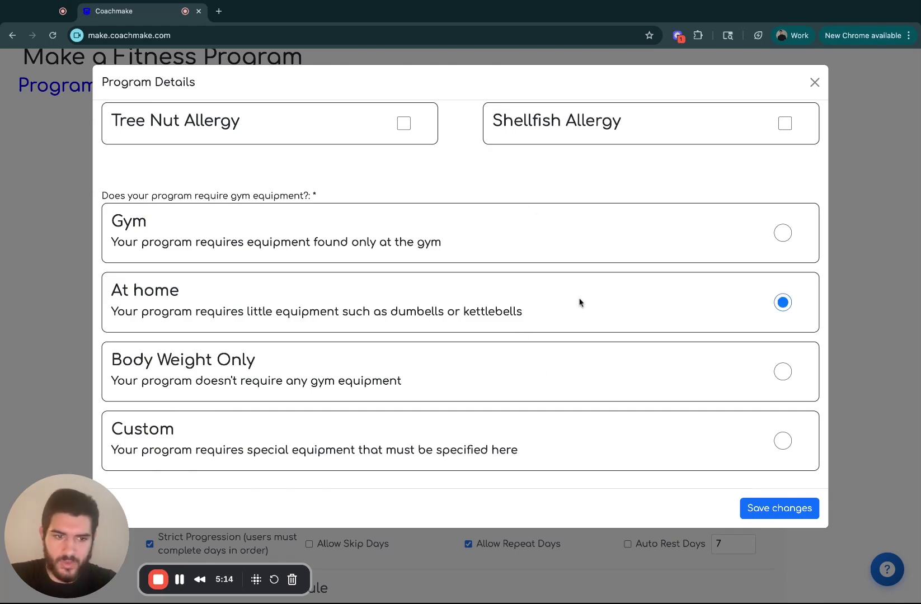
click(777, 511)
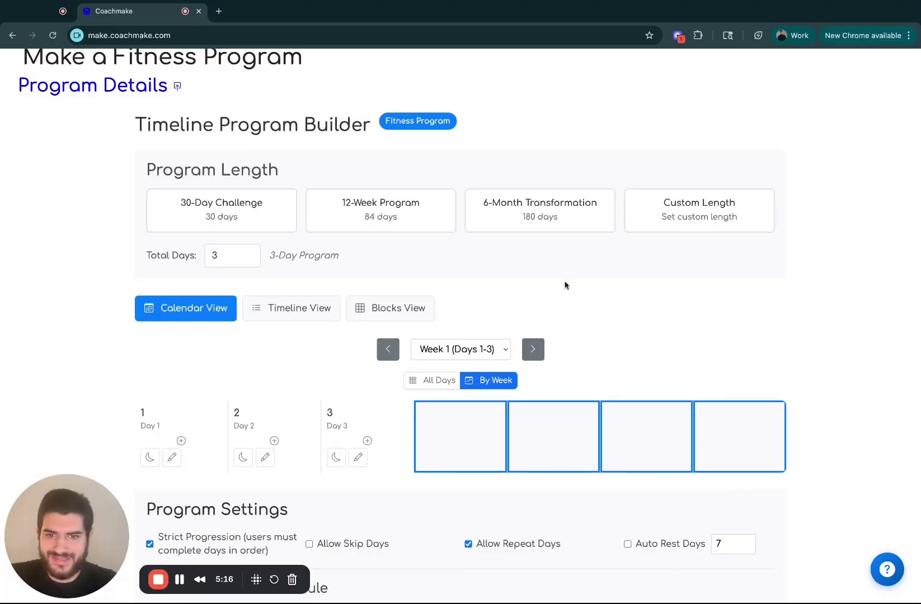
scroll(224, 241, up, 2)
scroll(213, 240, down, 5)
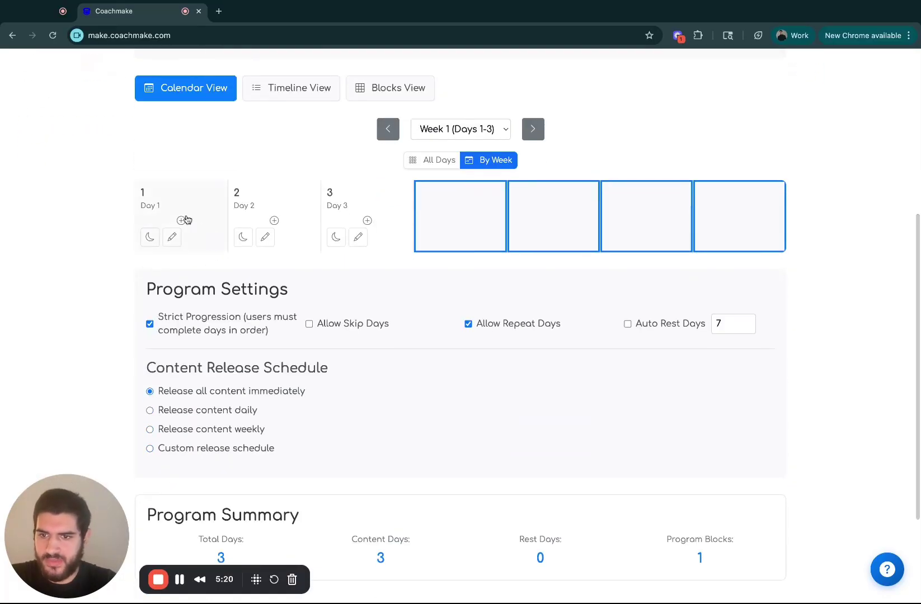
click(181, 220)
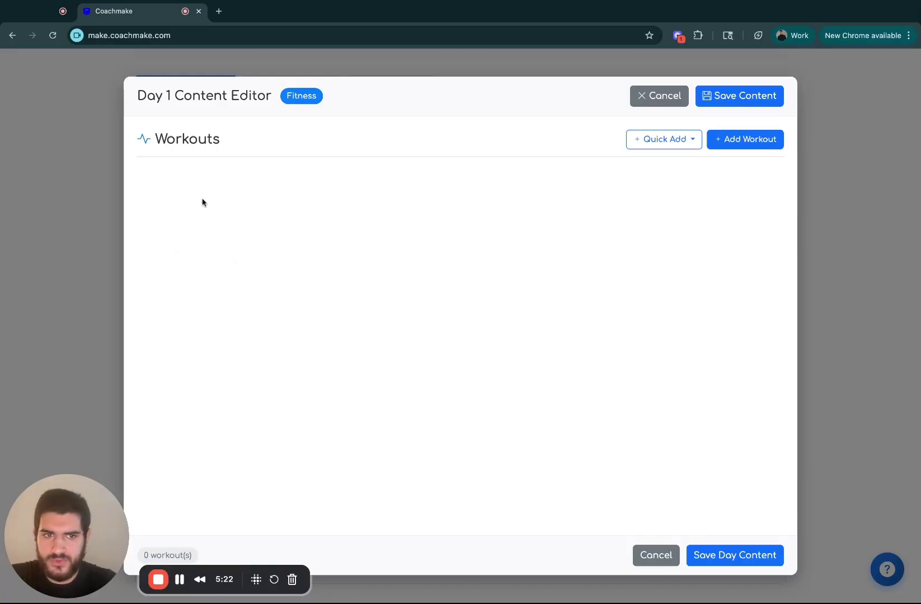
click(652, 99)
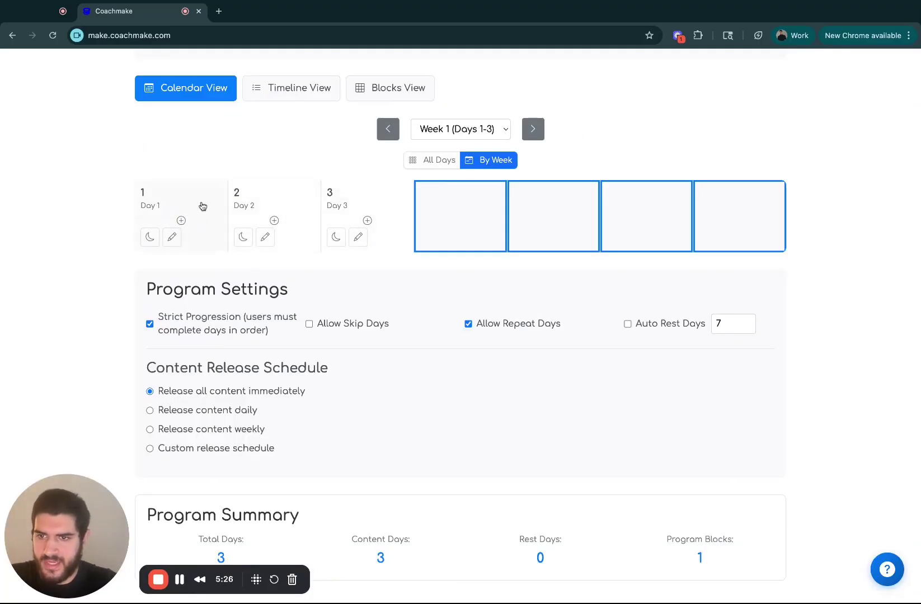
Add a workout named "Morning Workout 1" to the Day 1 content
click(184, 222)
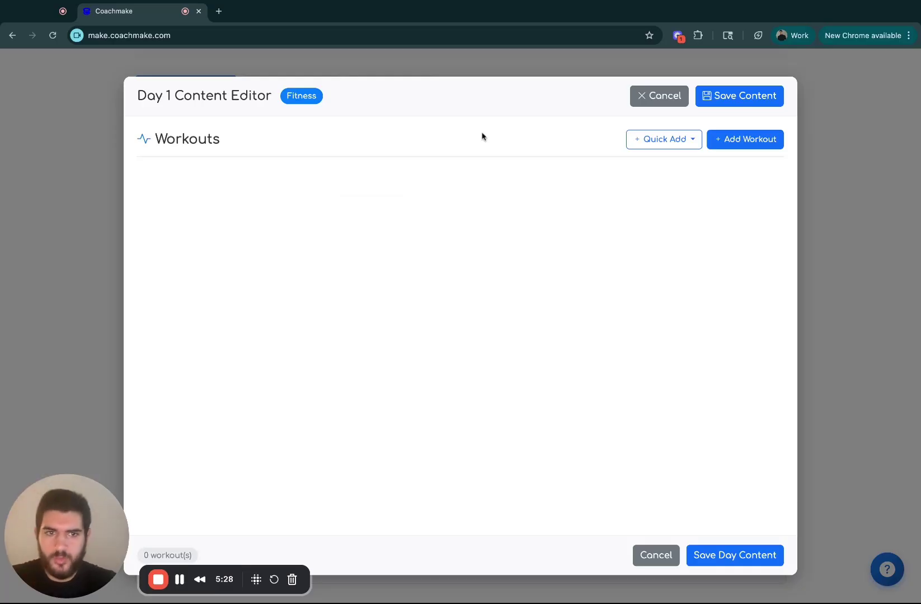
click(744, 140)
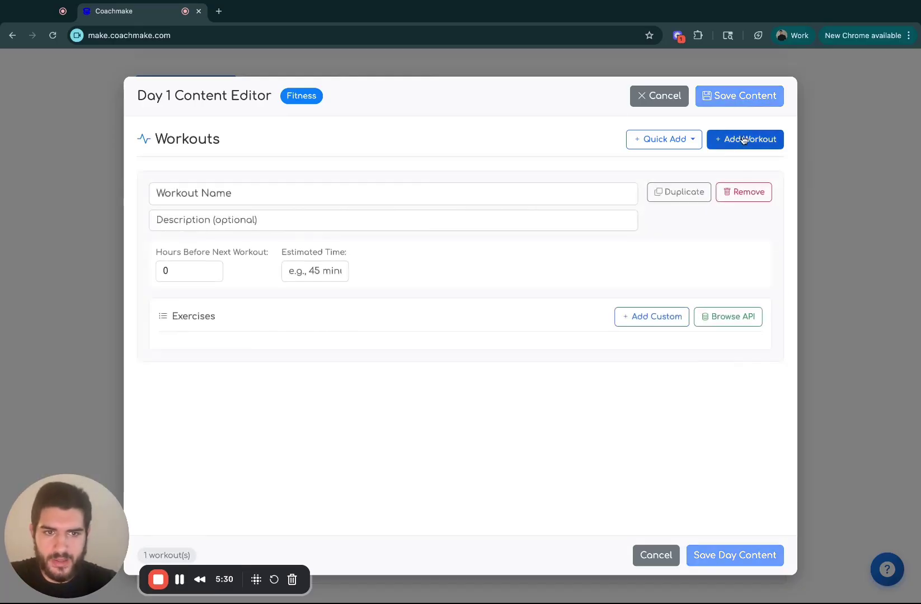
click(414, 199)
text(W)
key(BackSpace)
text(Morning Wo)
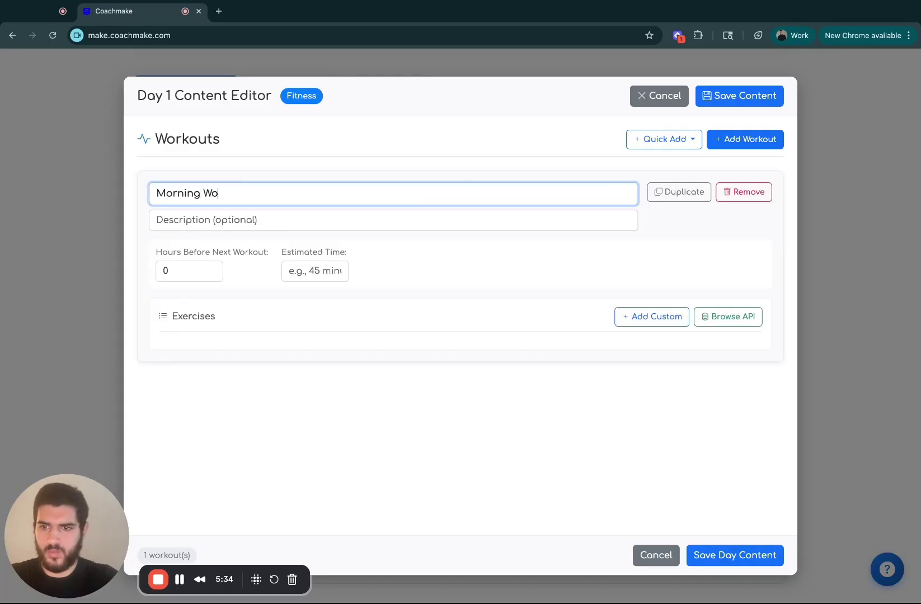
text(rkout 1)
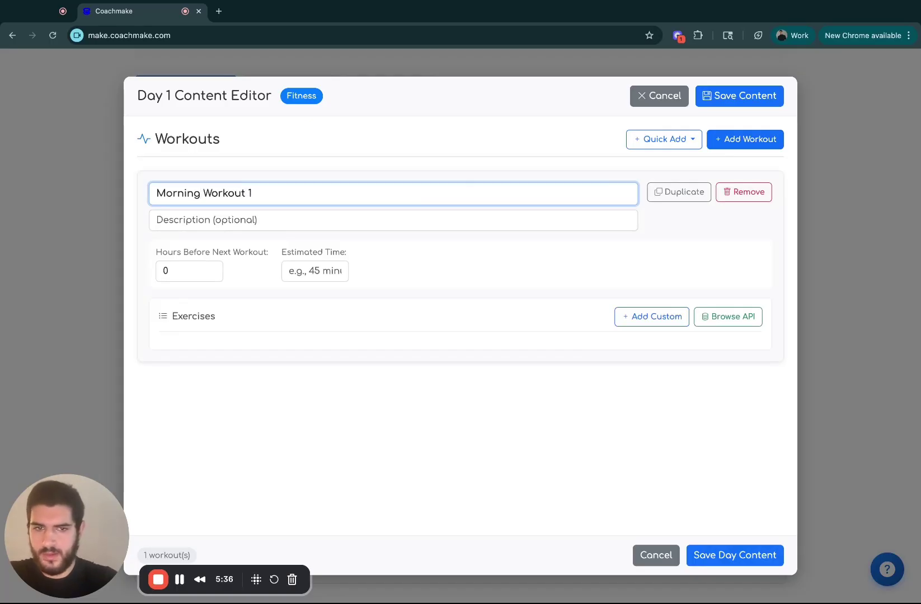
Set the hours before the next workout to 3 for Morning Workout 1
click(440, 221)
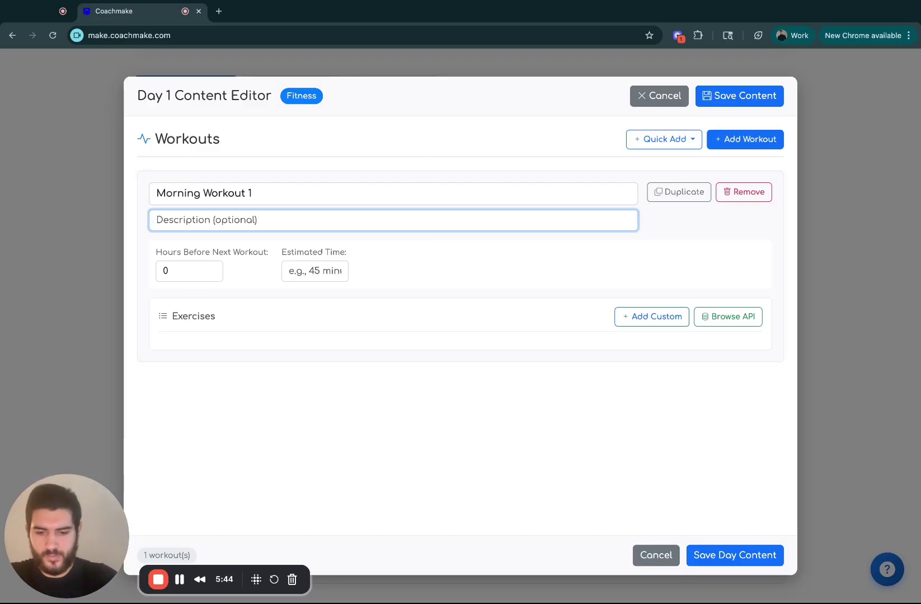
click(419, 182)
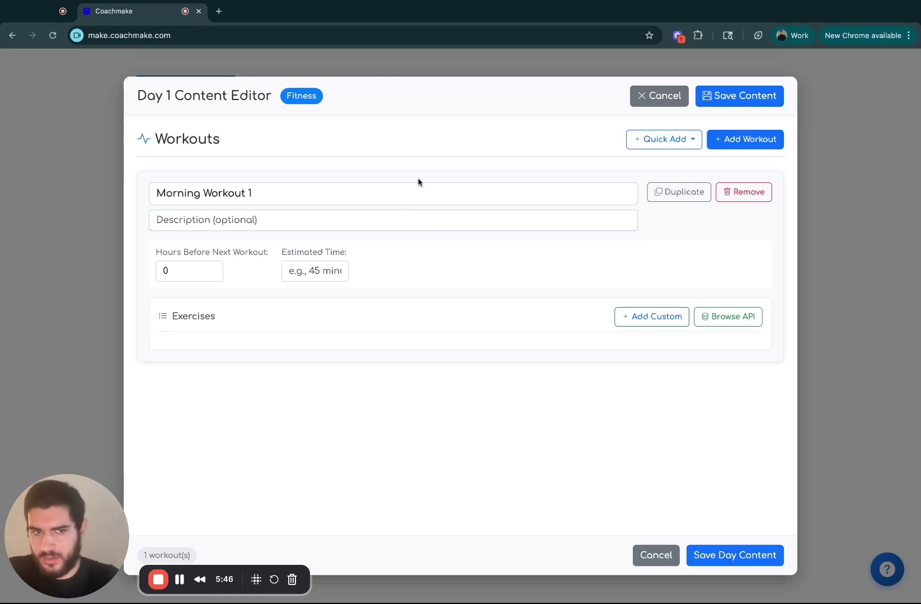
double_click(188, 266)
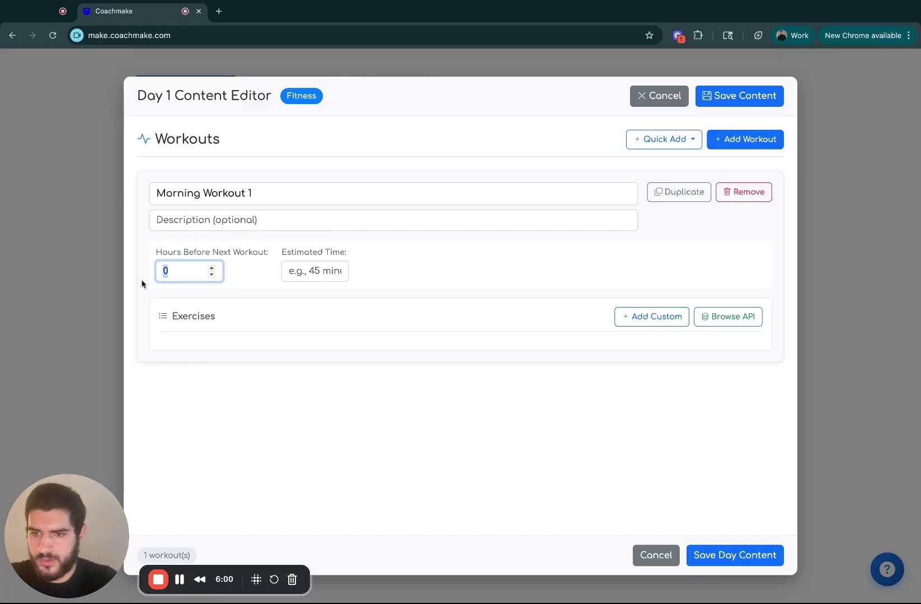
text(3)
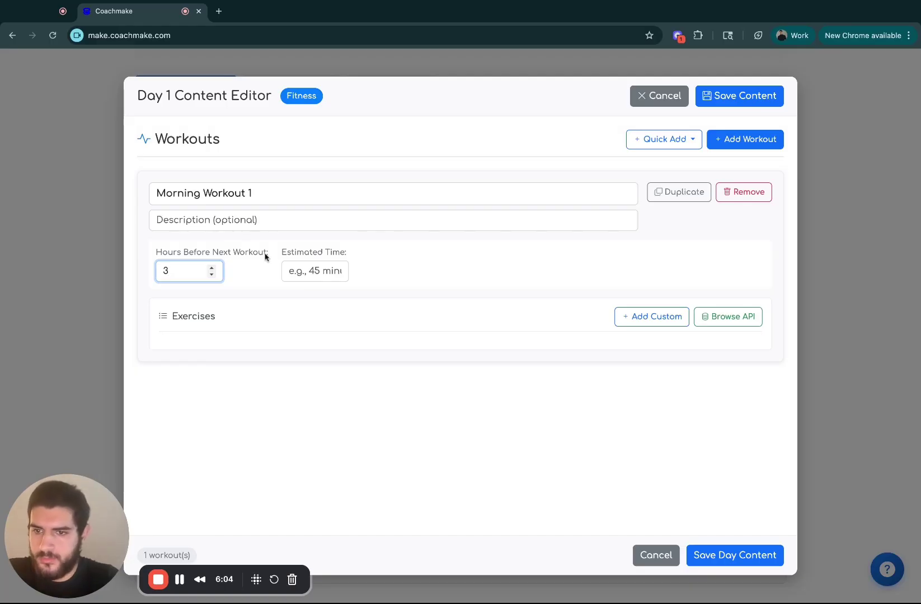
click(390, 254)
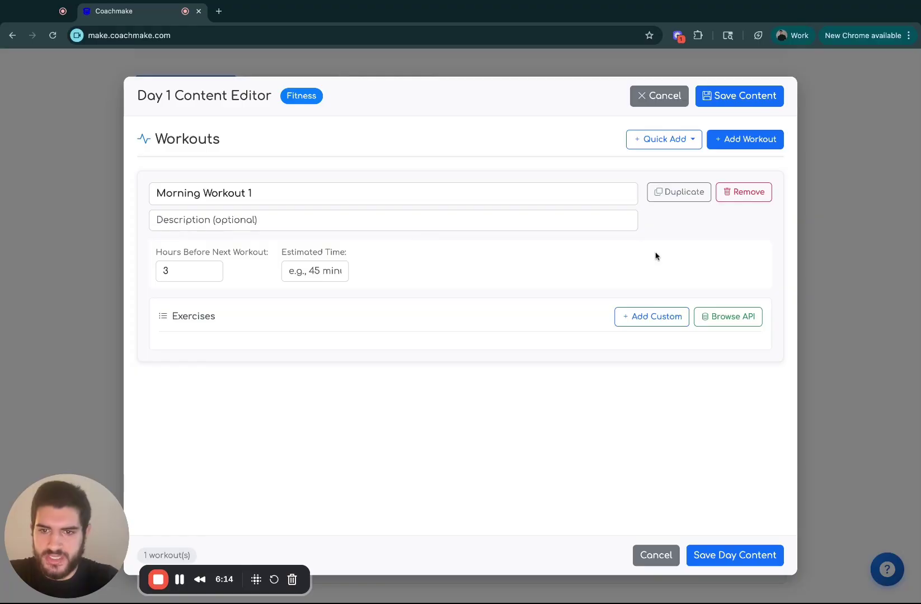
Add a custom exercise named "Push up" to Morning Workout 1
click(650, 317)
scroll(650, 318, down, 2)
click(545, 286)
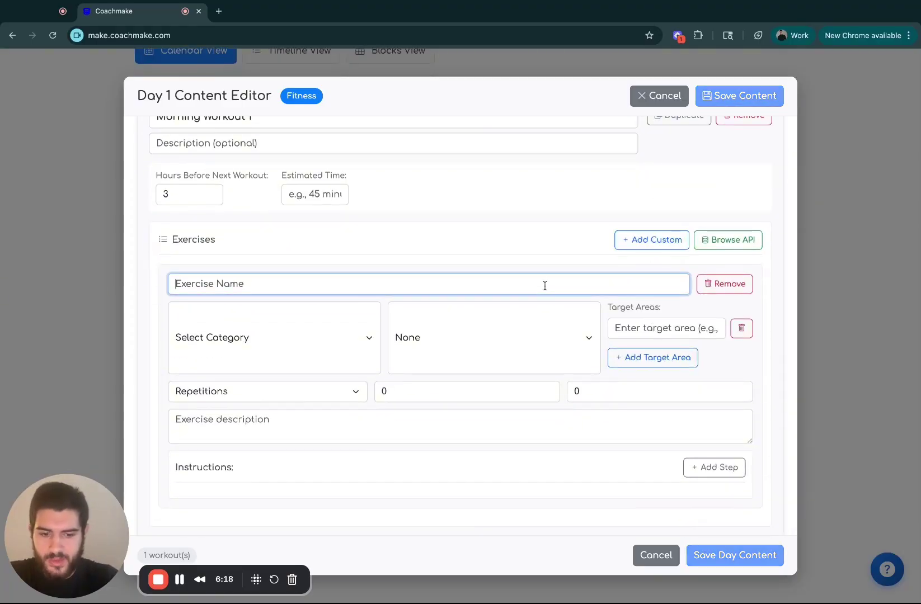
text(Push up)
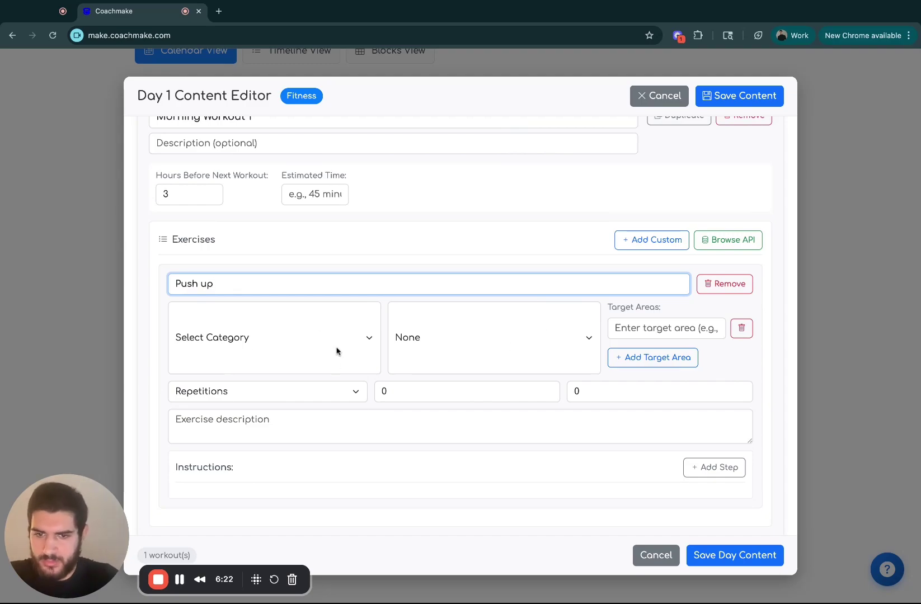
scroll(336, 345, down, 1)
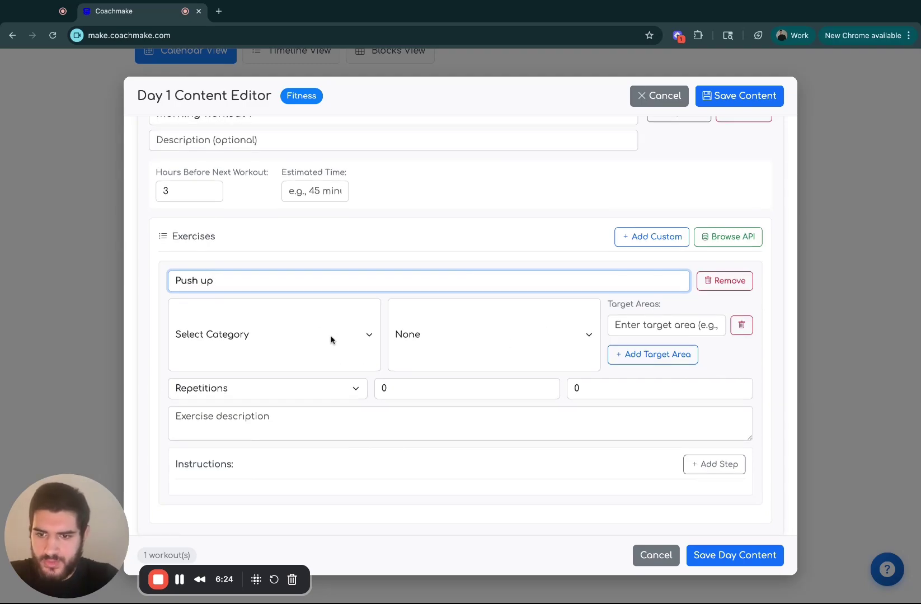
click(305, 332)
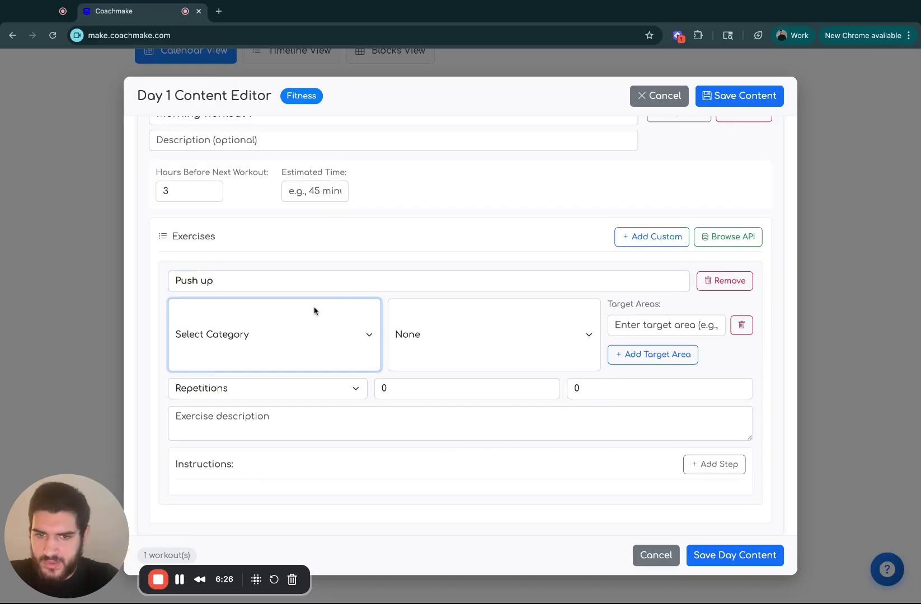
click(531, 334)
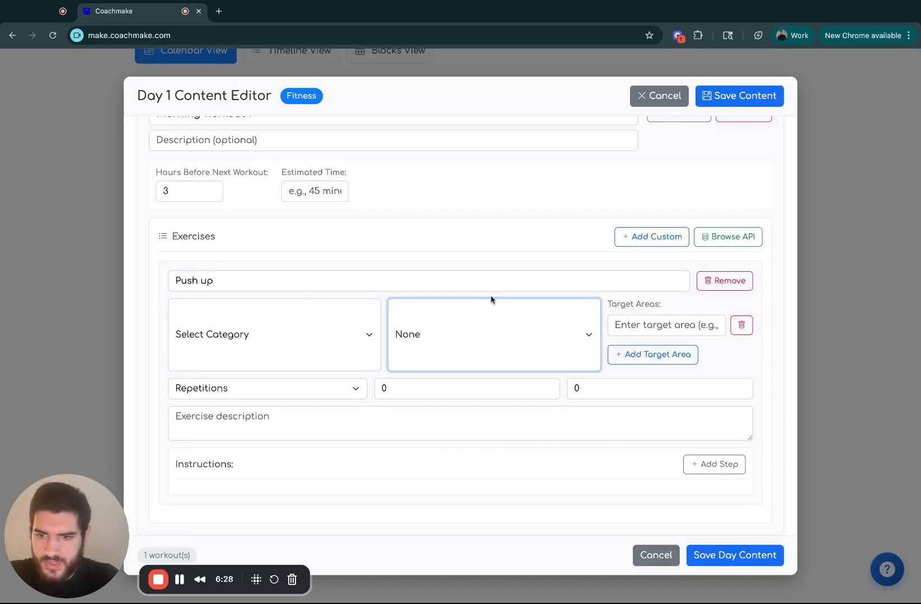
click(339, 399)
click(330, 402)
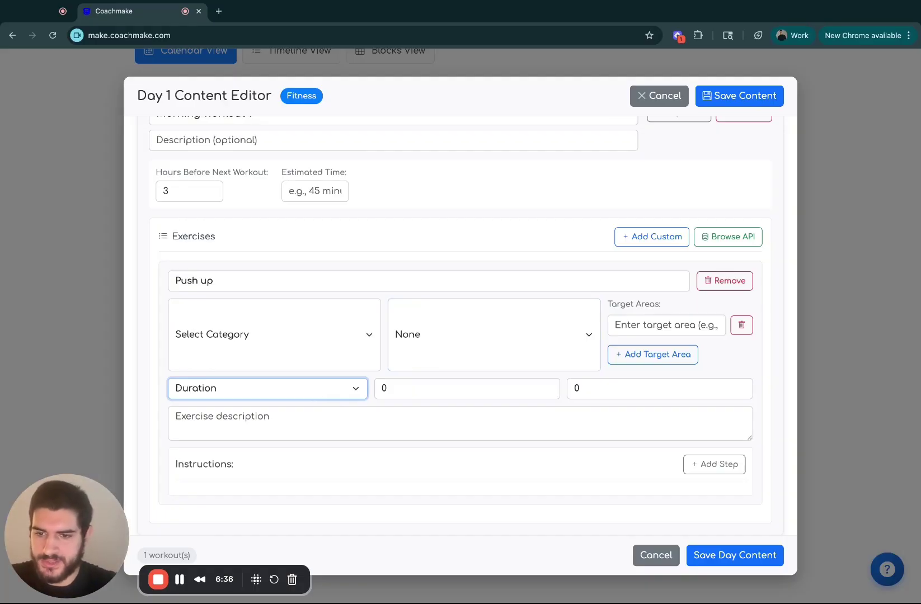
click(297, 390)
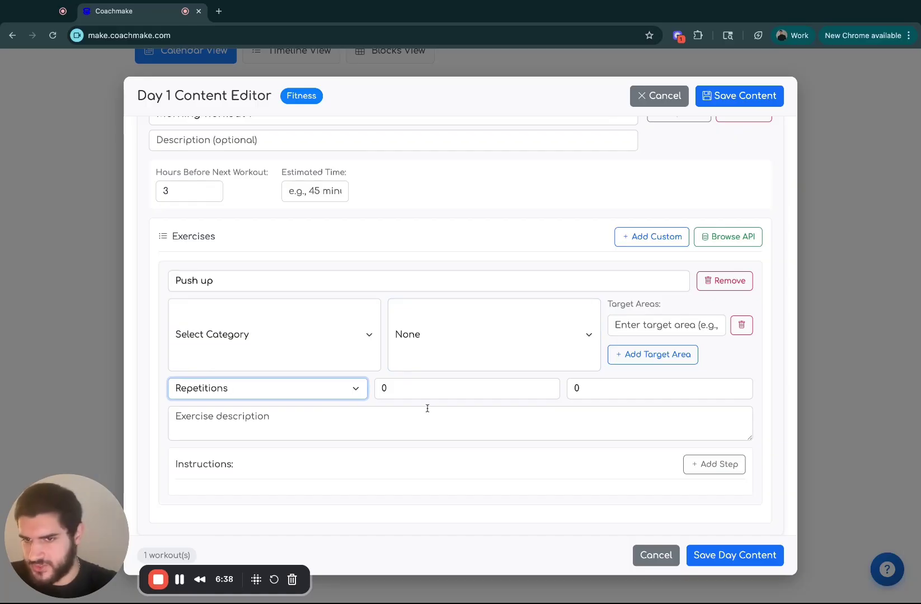
Set the Push up exercise to 10 repetitions with 45 seconds of rest
click(405, 387)
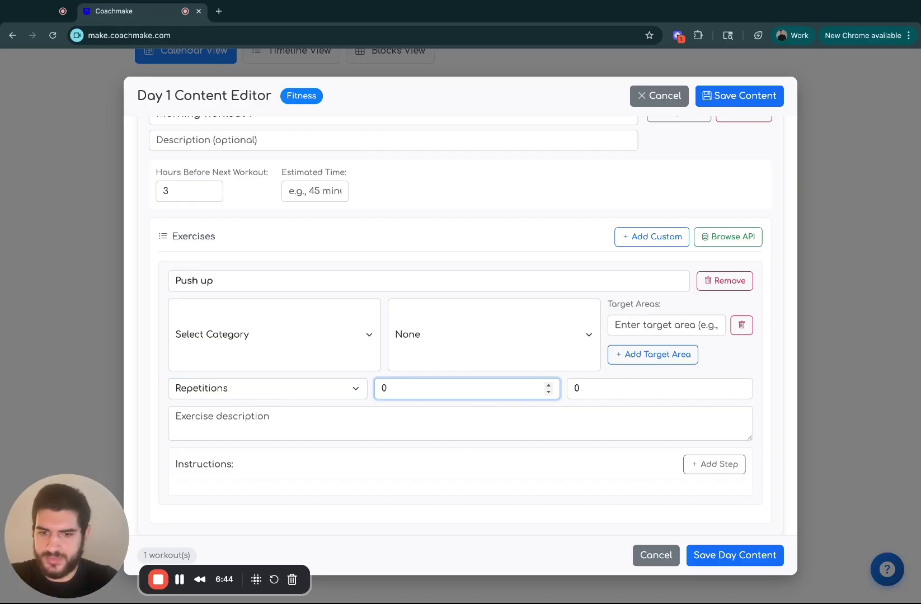
key(BackSpace)
text(10)
click(585, 391)
key(BackSpace)
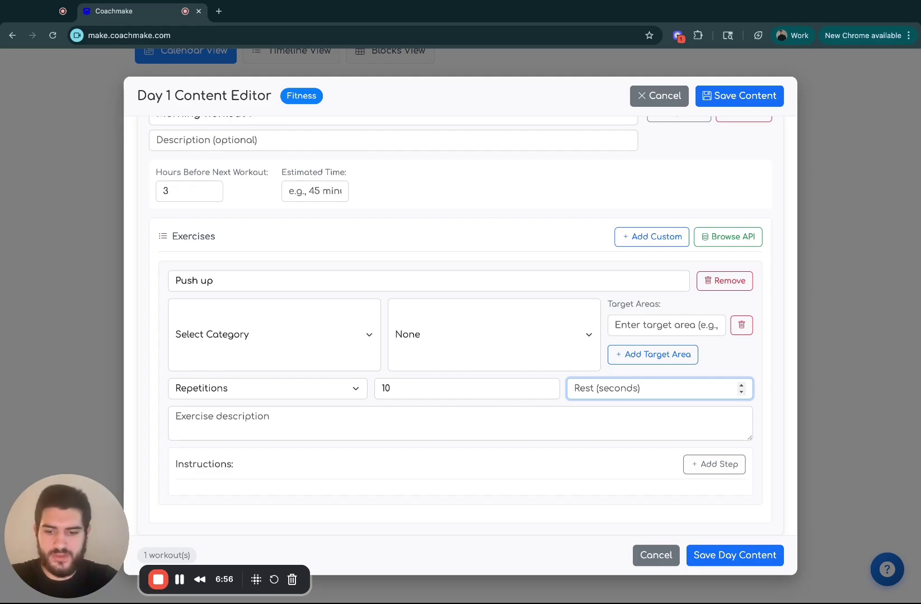
text(45)
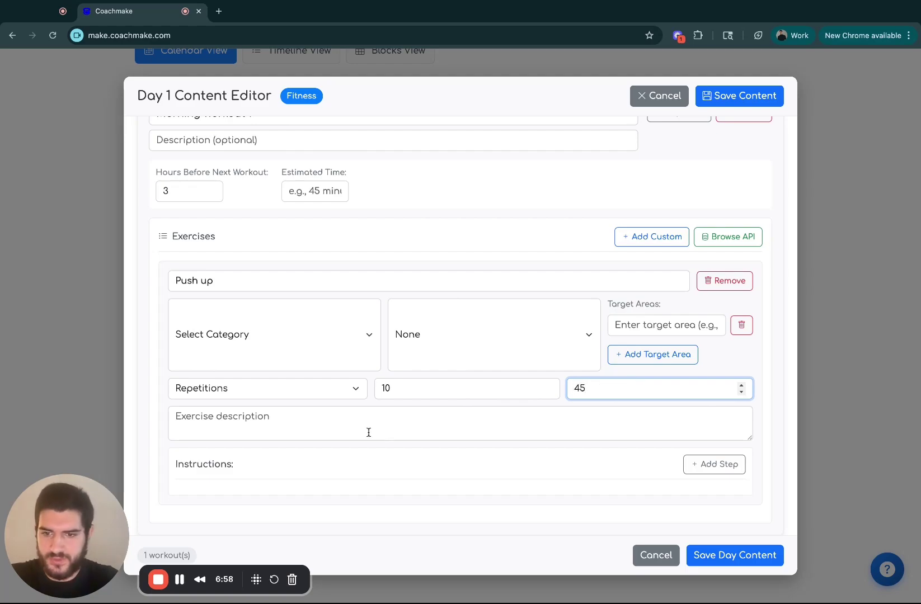
Enter the Push up exercise description "This is just your ordinary push up."
scroll(372, 415, down, 1)
click(287, 420)
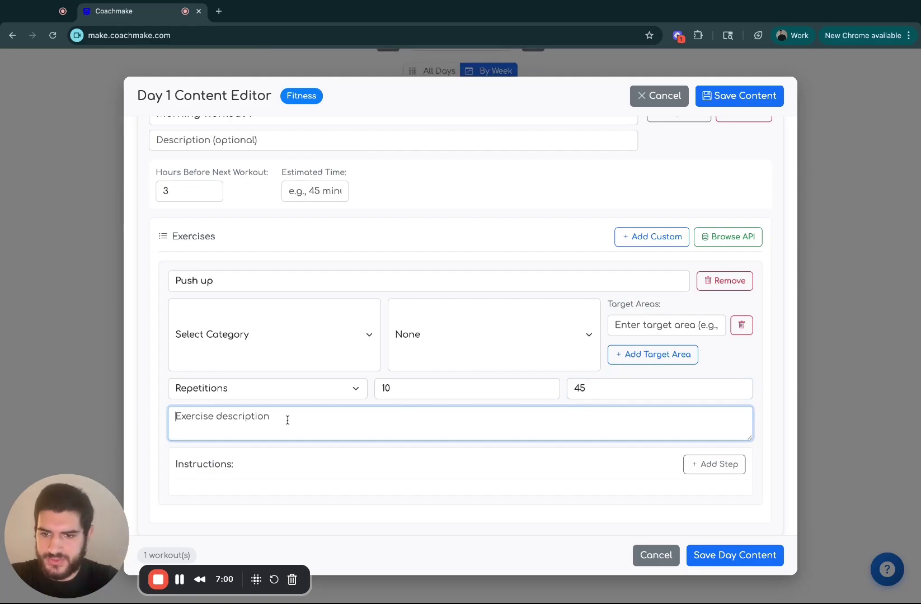
text(This is just your ordinary push ups.)
key(BackSpace)
key(BackSpace)
text(.)
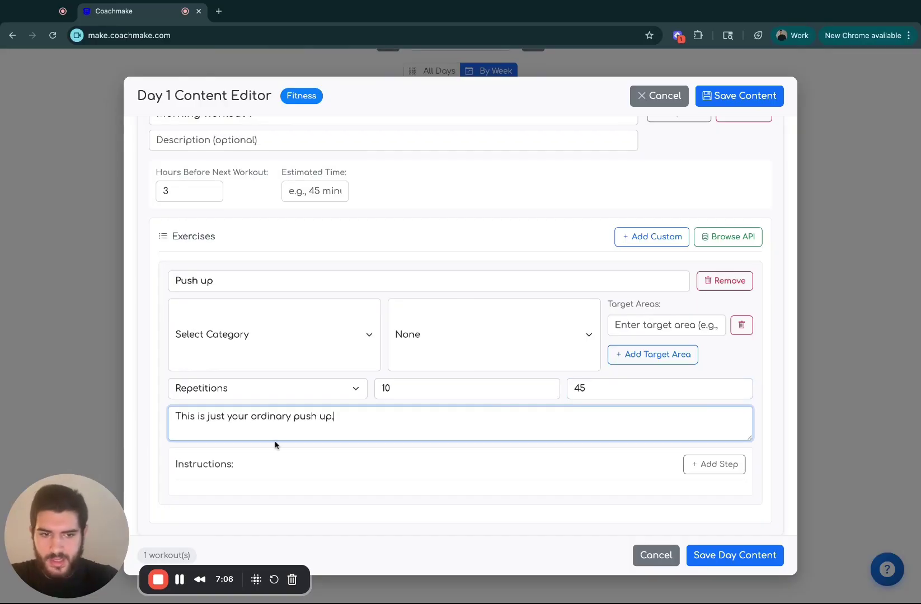
click(709, 458)
click(420, 497)
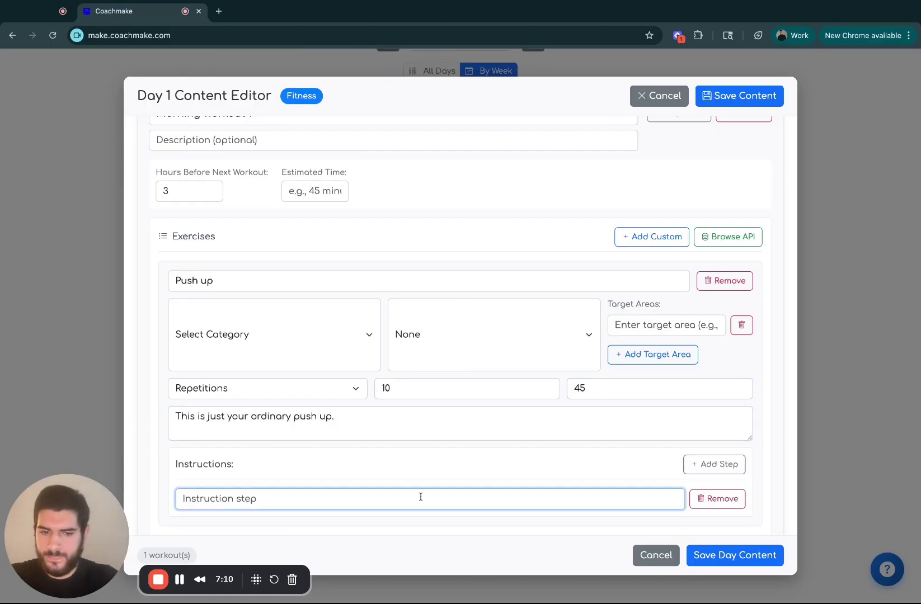
click(728, 499)
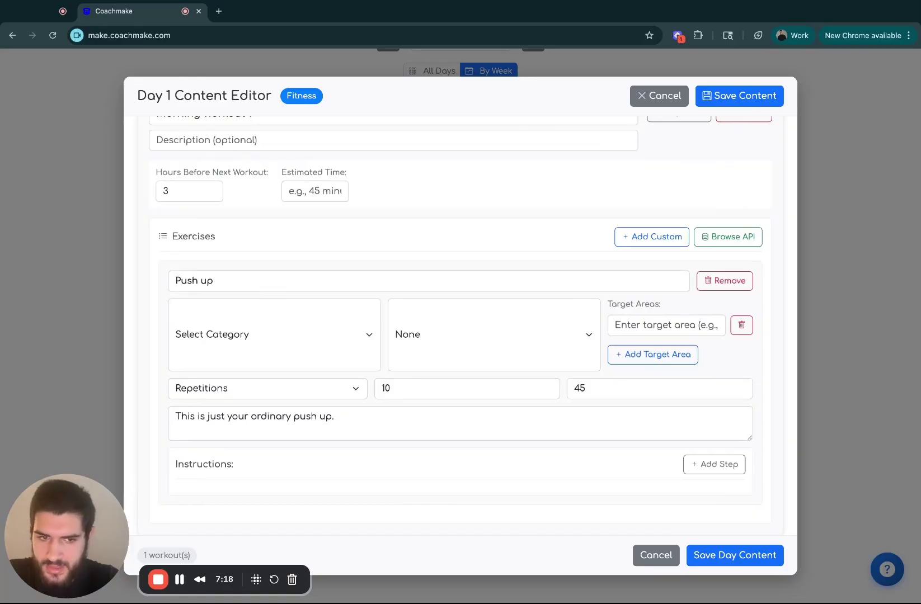
Enter Chest and Shoulders as the two target areas of the Push up exercise
click(649, 325)
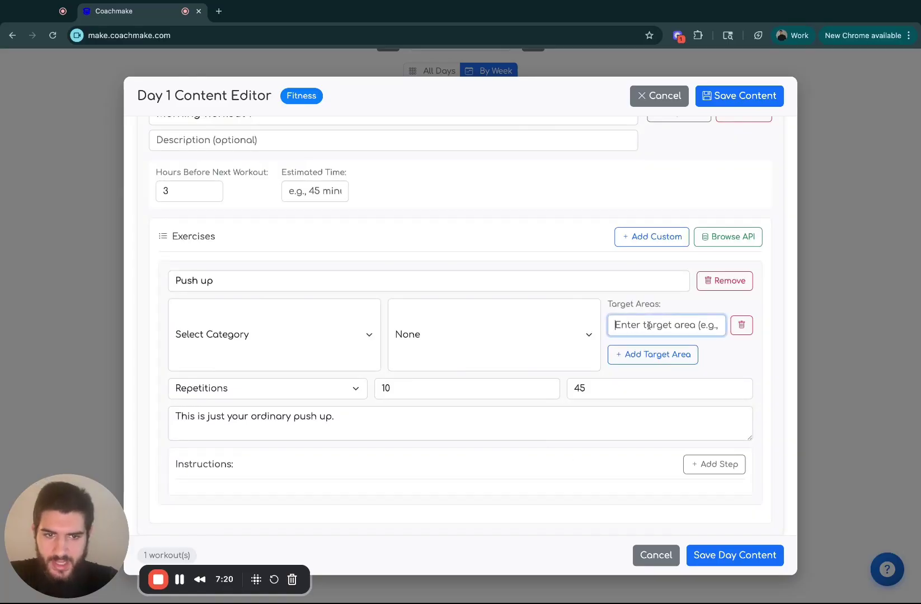
text(Chest)
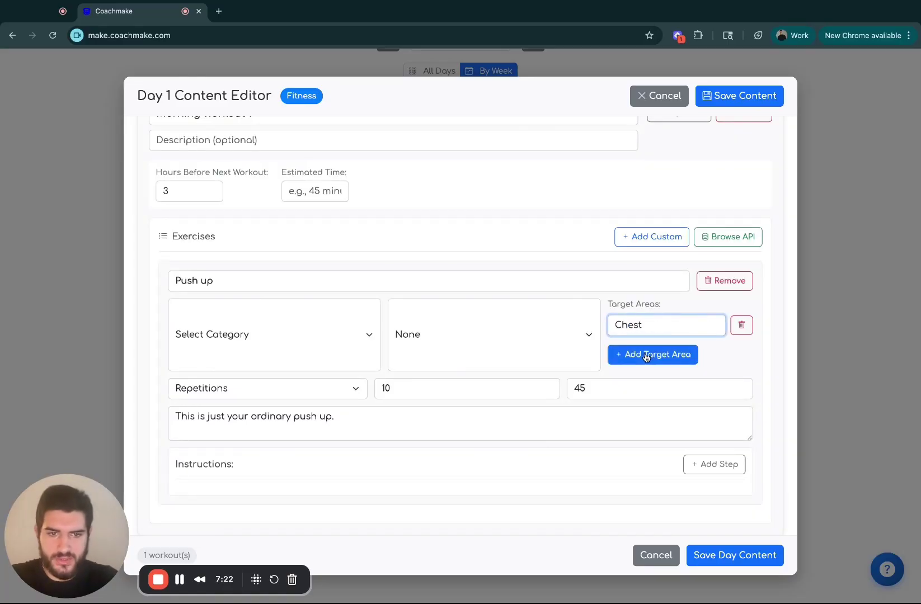
click(644, 355)
click(642, 347)
text(S)
key(BackSpace)
text(Shoulders)
click(429, 250)
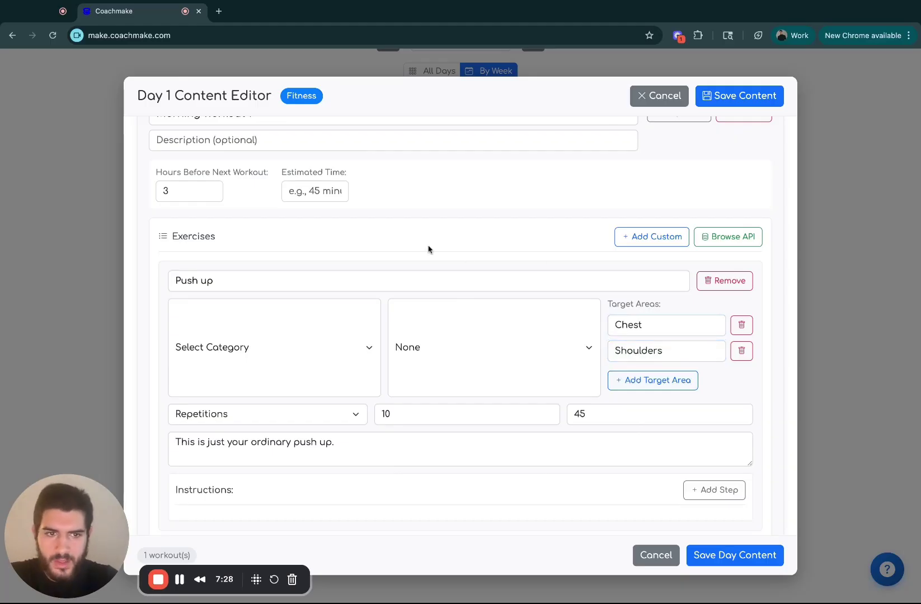
Browse the exercise database for Body Weight equipment and add the Air Bike exercise to Morning Workout 1
click(719, 237)
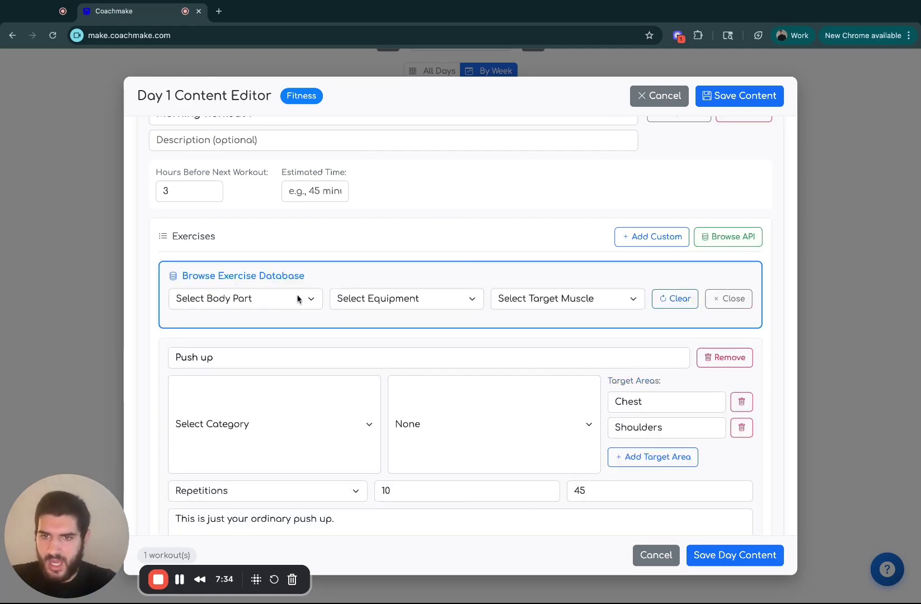
click(430, 304)
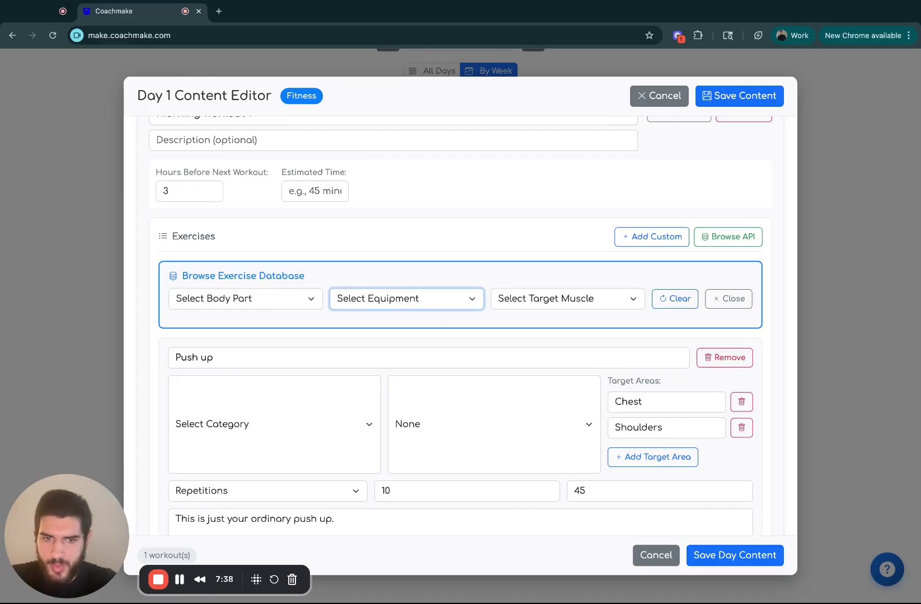
click(426, 357)
scroll(426, 356, down, 3)
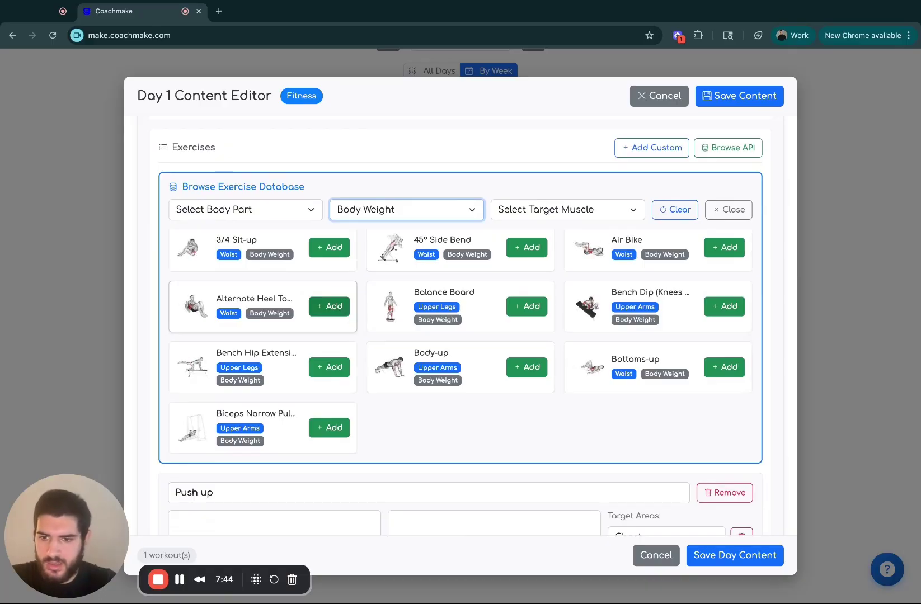
scroll(329, 308, up, 1)
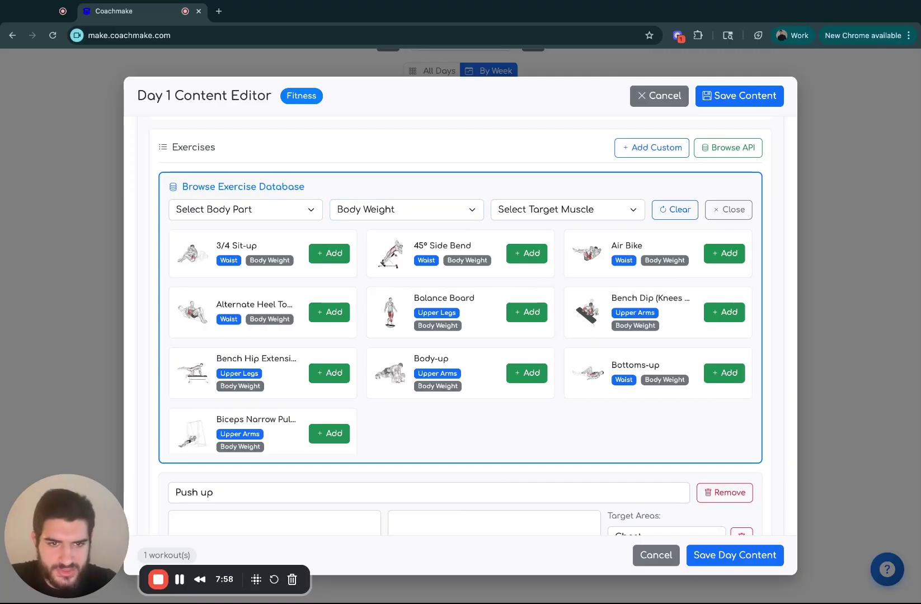
click(725, 253)
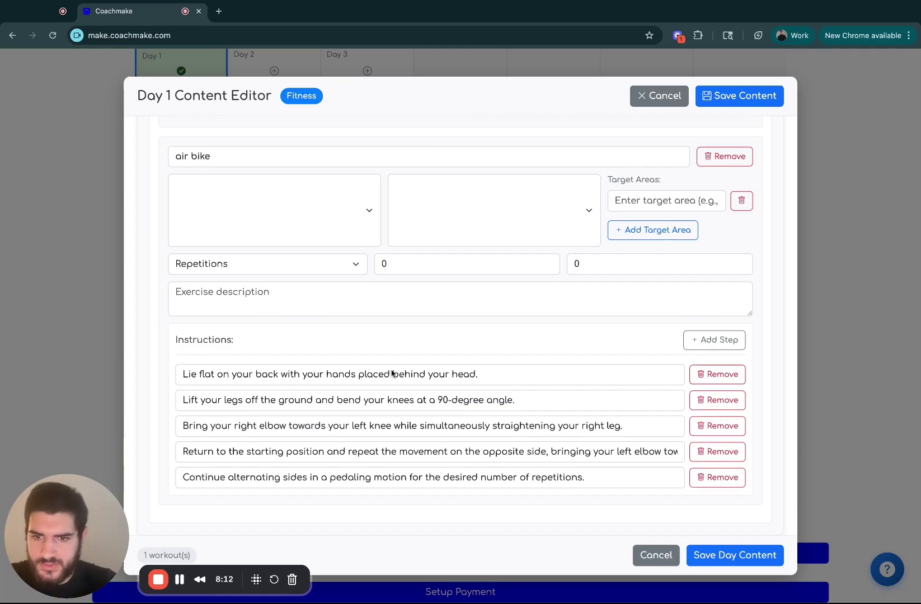
click(322, 212)
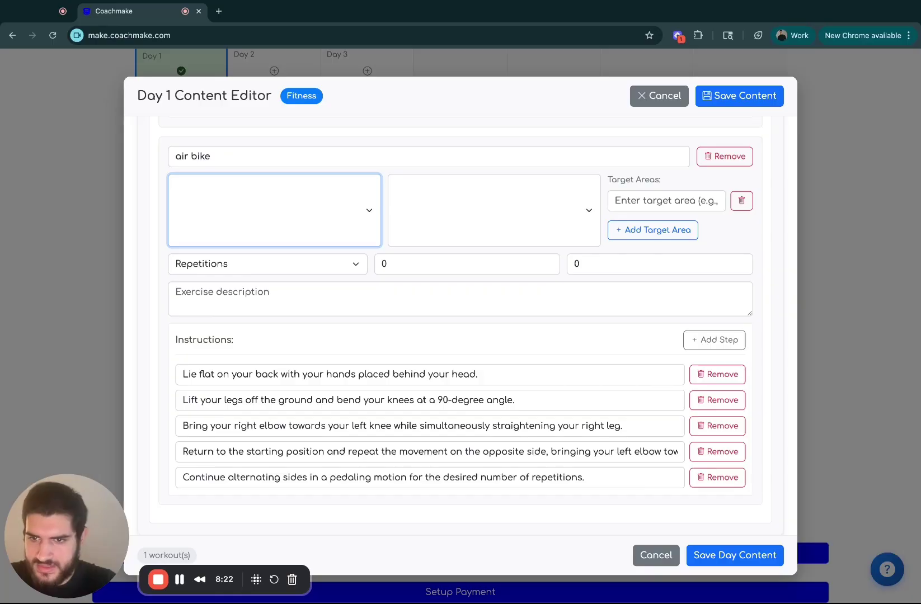
Set the air bike exercise's category to Core and its equipment to Bodyweight
click(361, 272)
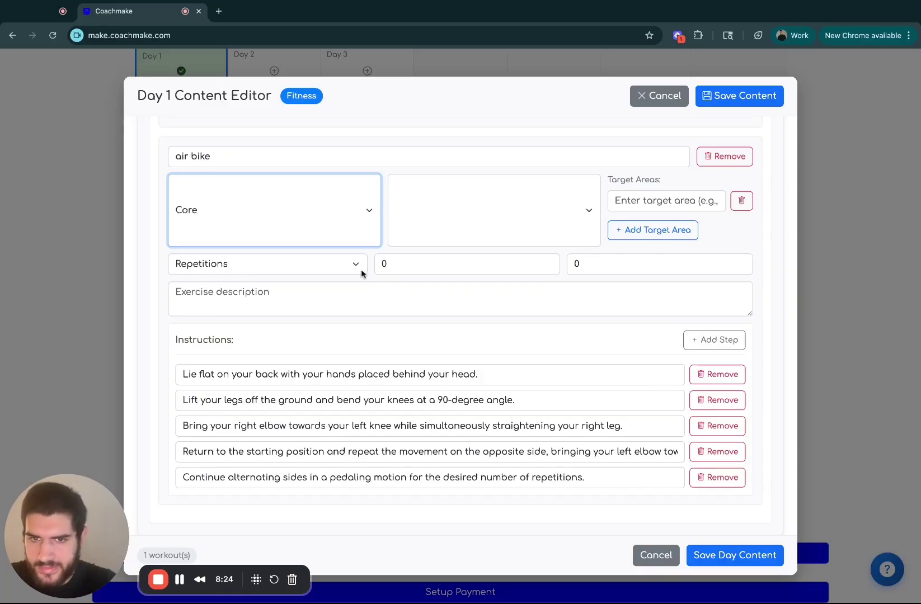
click(498, 206)
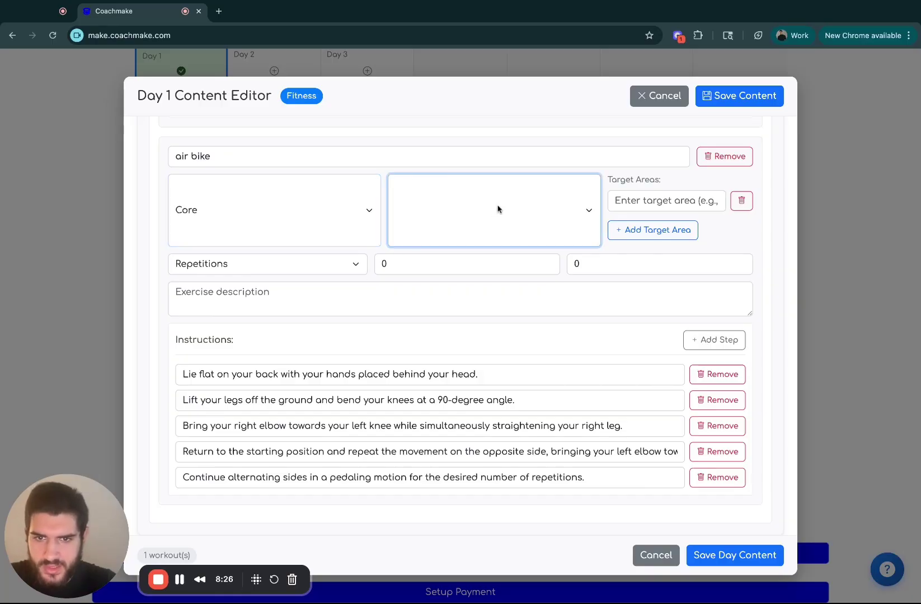
click(482, 228)
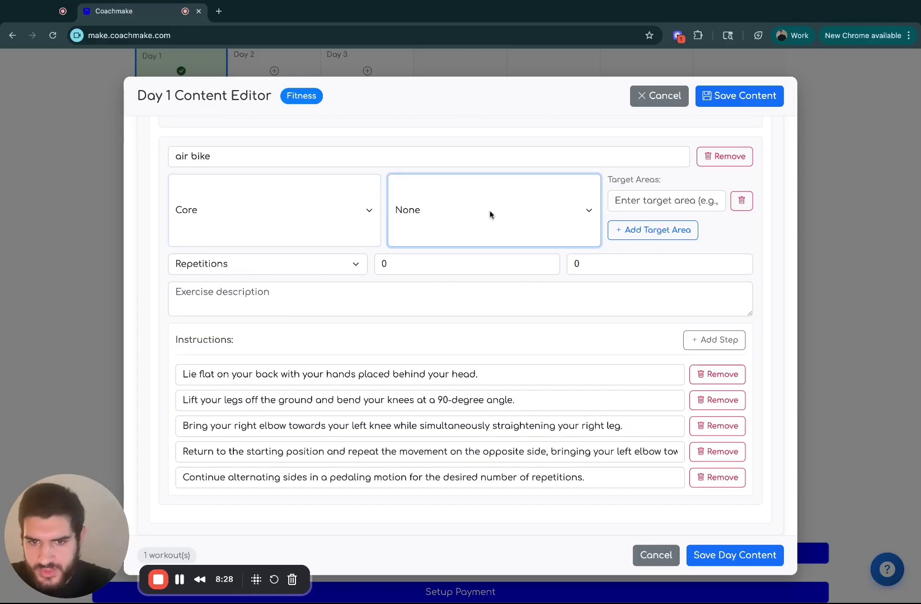
click(490, 214)
Enter Core and abs as the two target areas of the air bike exercise
click(645, 205)
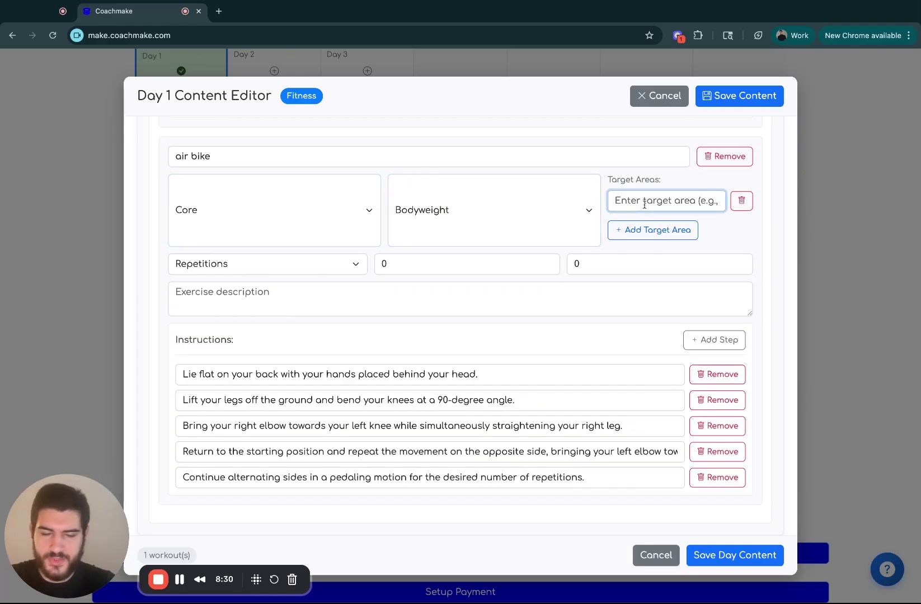
text(Core)
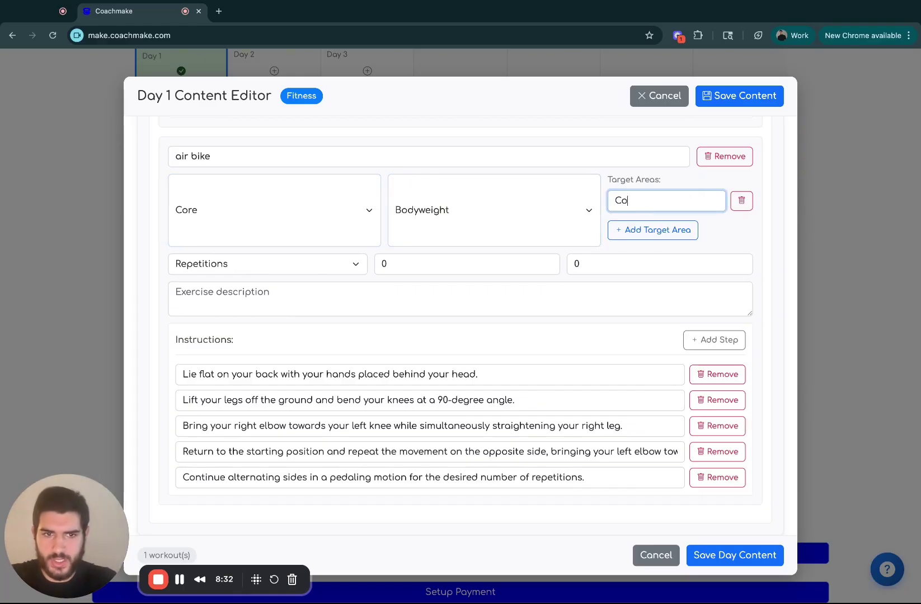
click(666, 230)
click(667, 227)
text(abs)
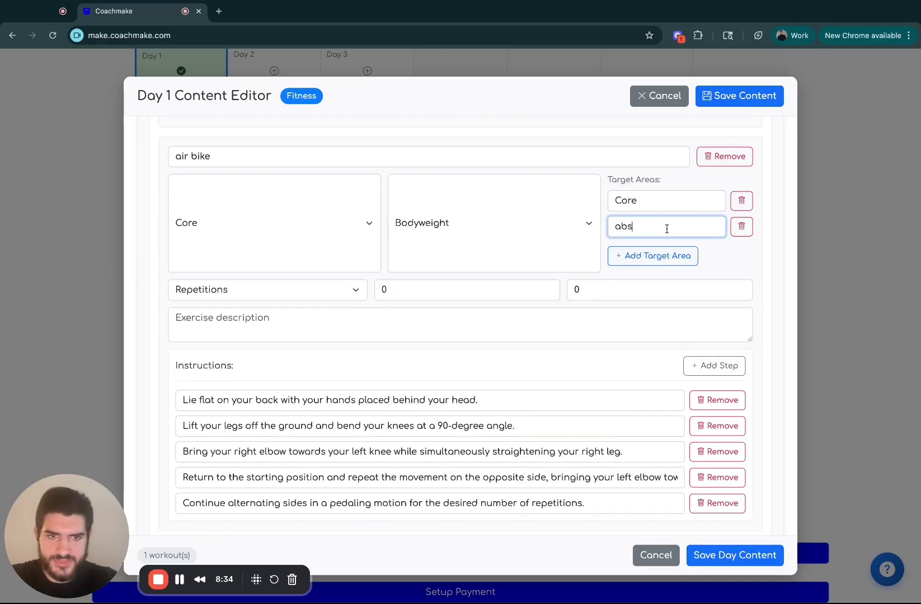
Measure the air bike exercise by Duration with a value of 30 and clear its rest time
click(323, 290)
click(324, 304)
double_click(446, 285)
text(30)
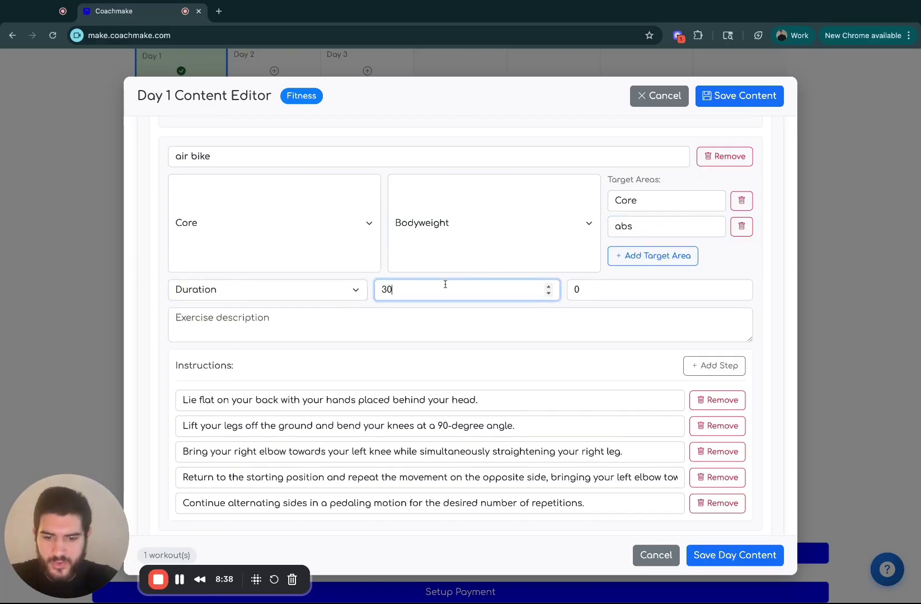
click(596, 292)
key(BackSpace)
click(561, 308)
click(568, 300)
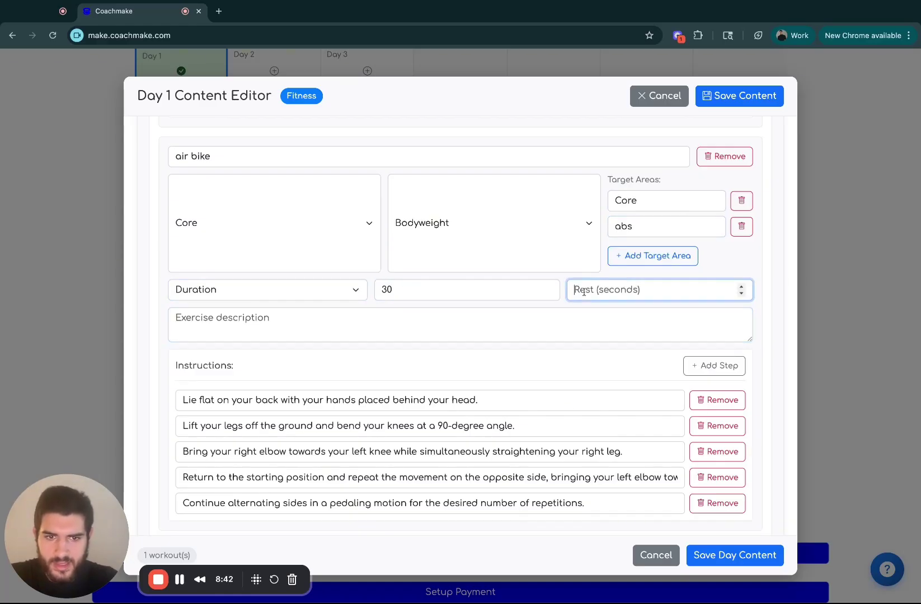
click(562, 303)
Review the Push up and air bike exercise entries in the Day 1 workout
scroll(562, 303, up, 3)
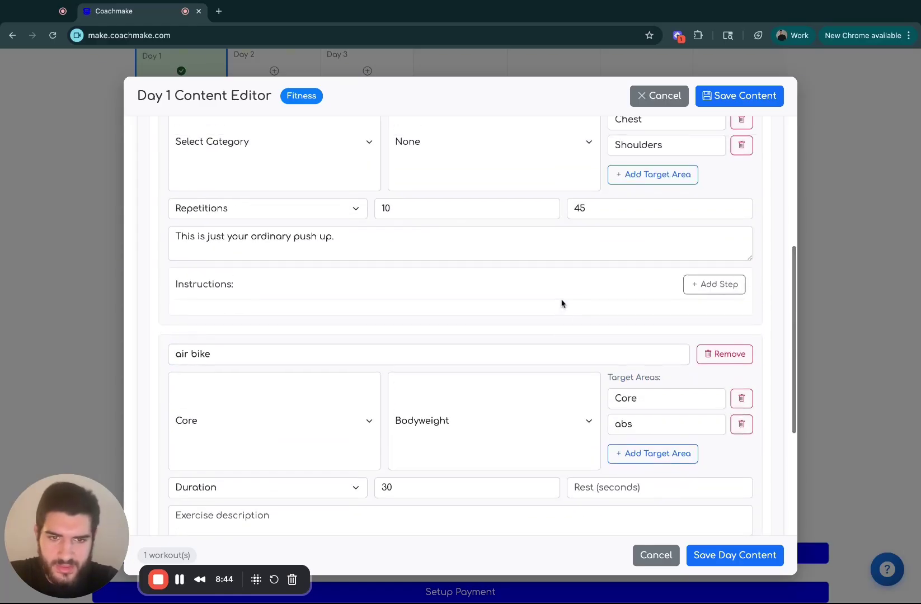
scroll(562, 303, up, 4)
scroll(568, 263, up, 1)
scroll(568, 264, down, 8)
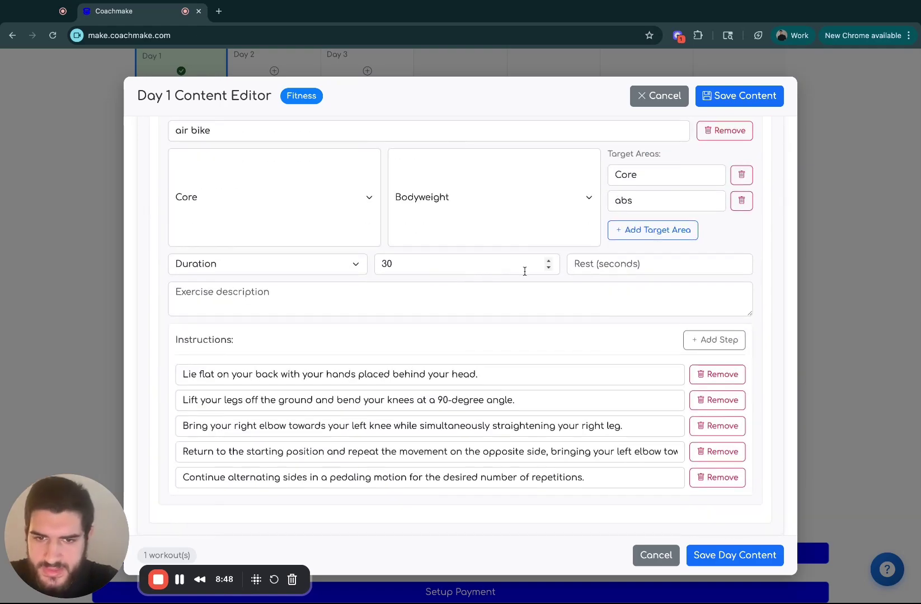
scroll(498, 254, up, 7)
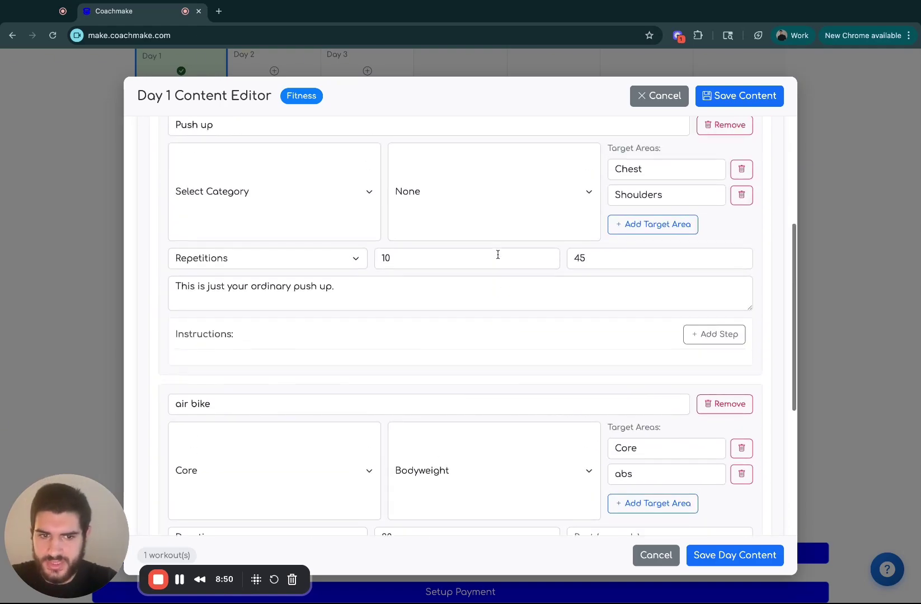
scroll(498, 254, down, 7)
scroll(443, 183, down, 1)
scroll(442, 183, up, 6)
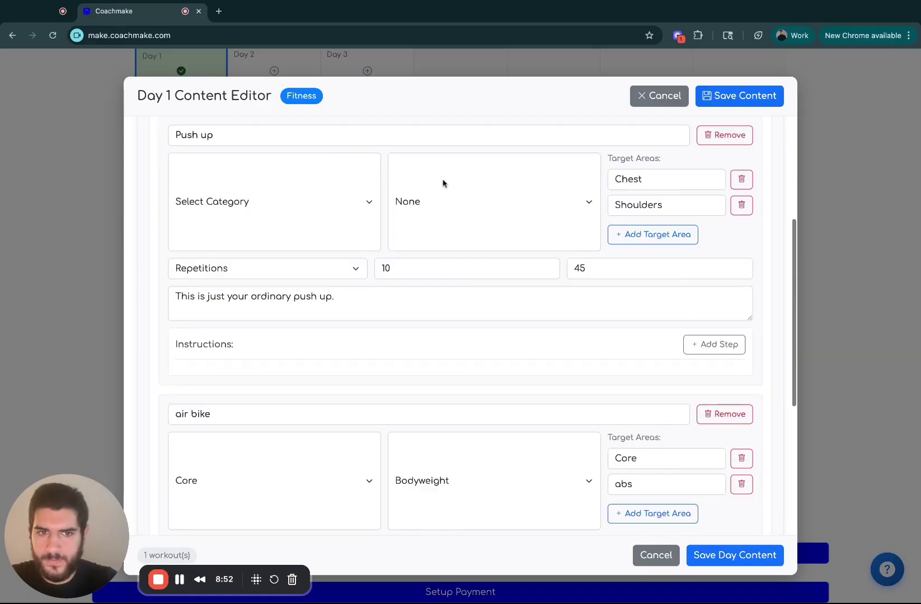
scroll(443, 183, down, 6)
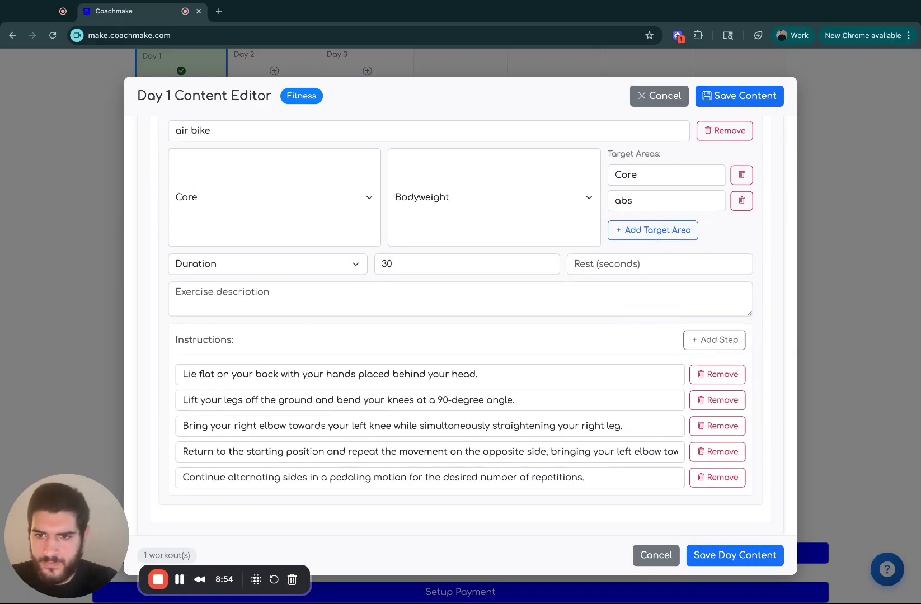
Save the Day 1 content, leaving the air bike description empty
click(343, 296)
scroll(343, 296, up, 4)
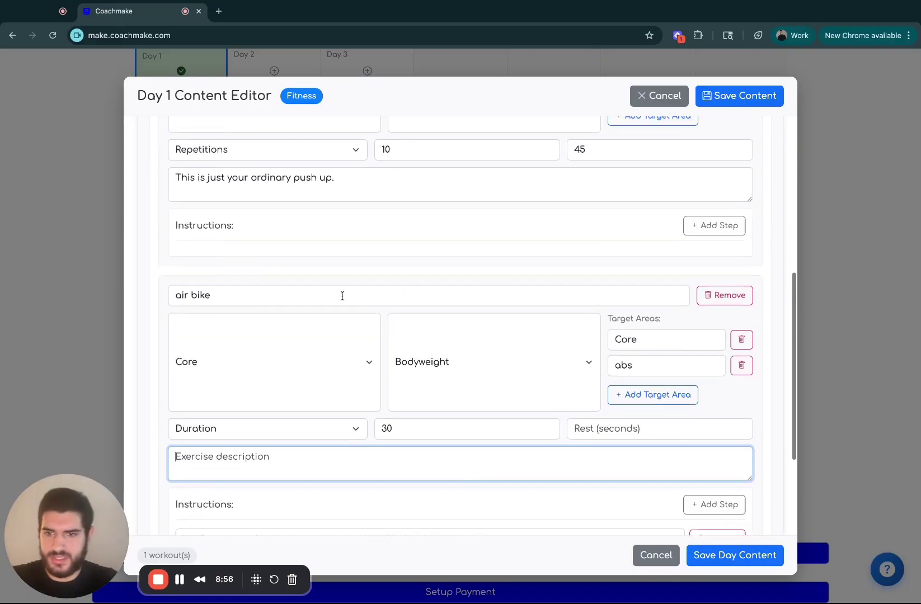
click(442, 257)
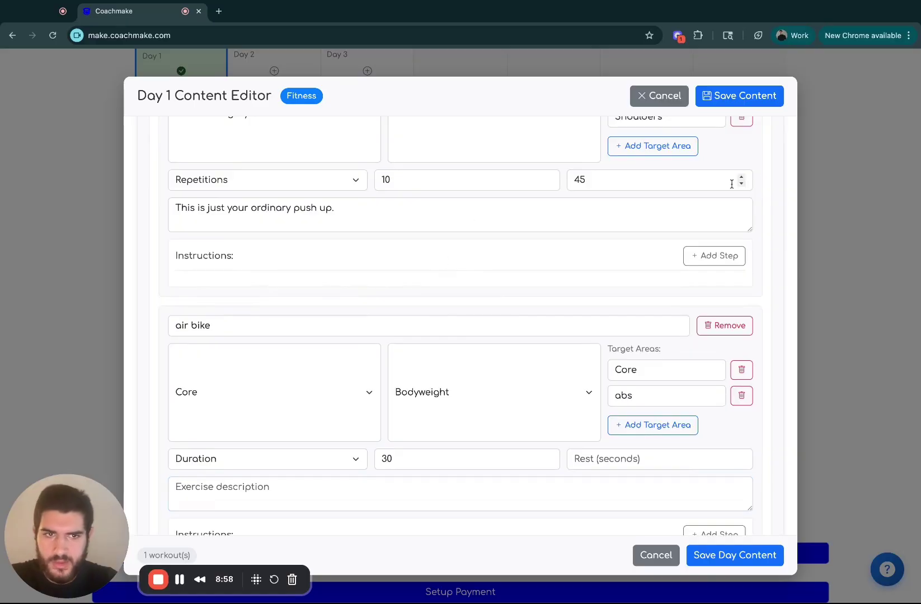
click(742, 99)
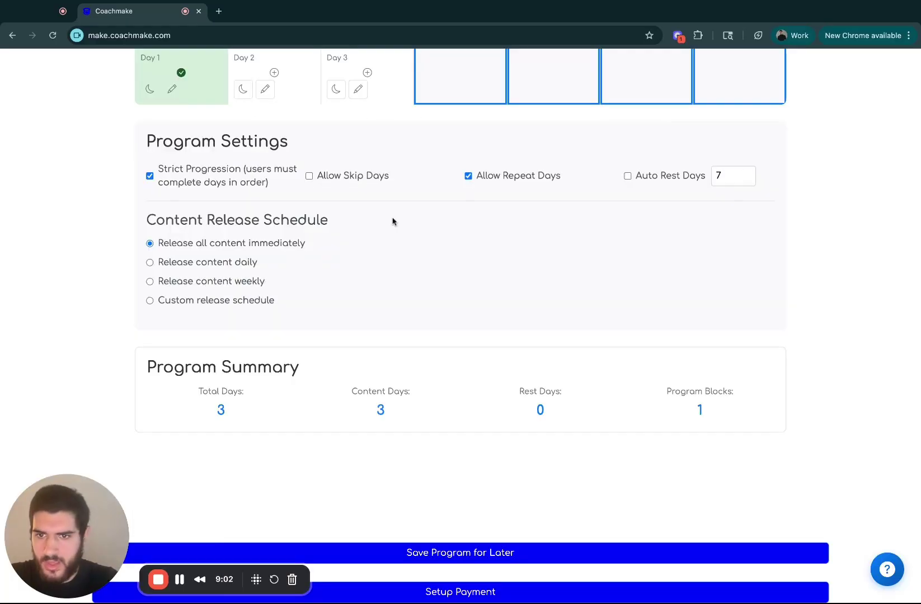
Mark Day 2 as a rest day in the program calendar
scroll(392, 221, up, 4)
click(244, 304)
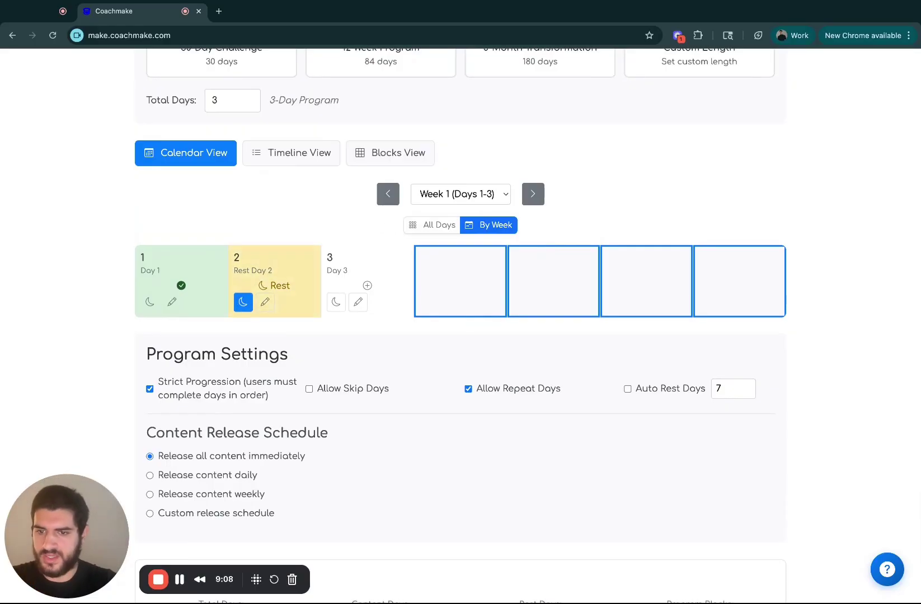
click(243, 303)
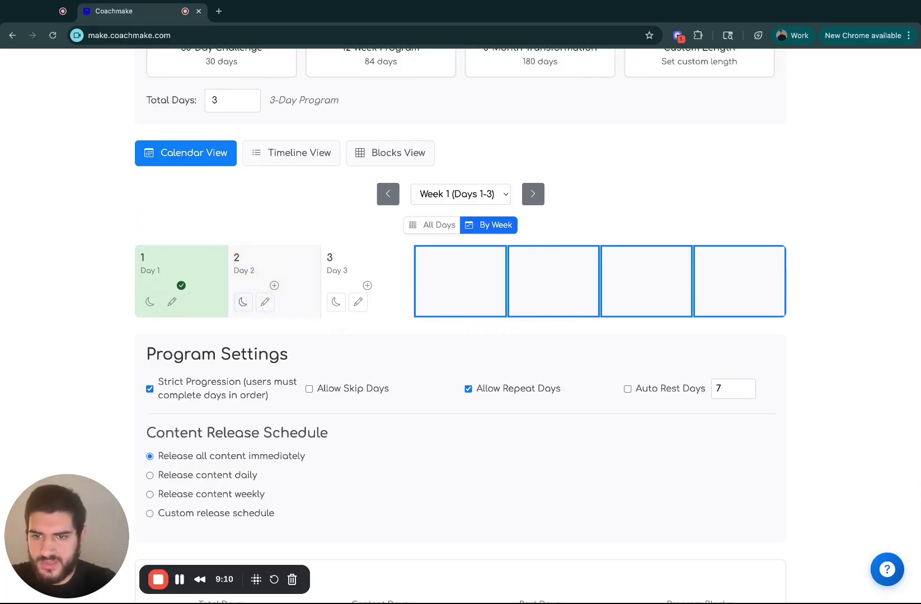
click(243, 302)
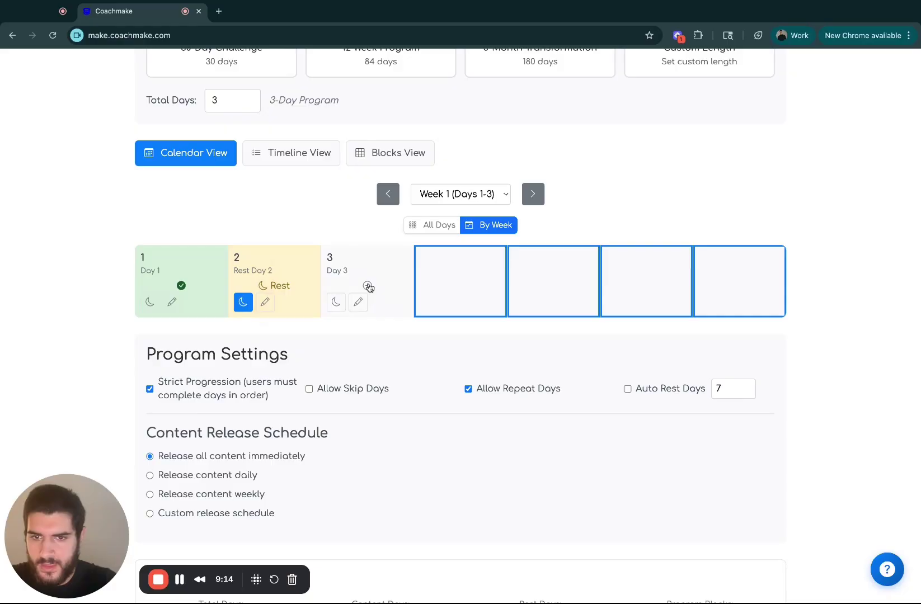
Add a workout to Day 3 and name it "Mid day workout 2"
click(369, 286)
click(737, 139)
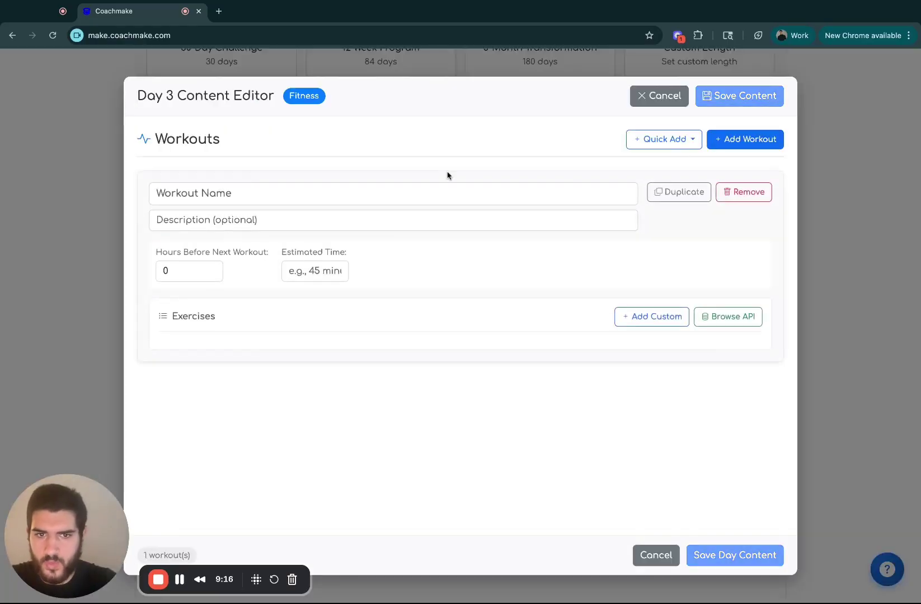
click(424, 193)
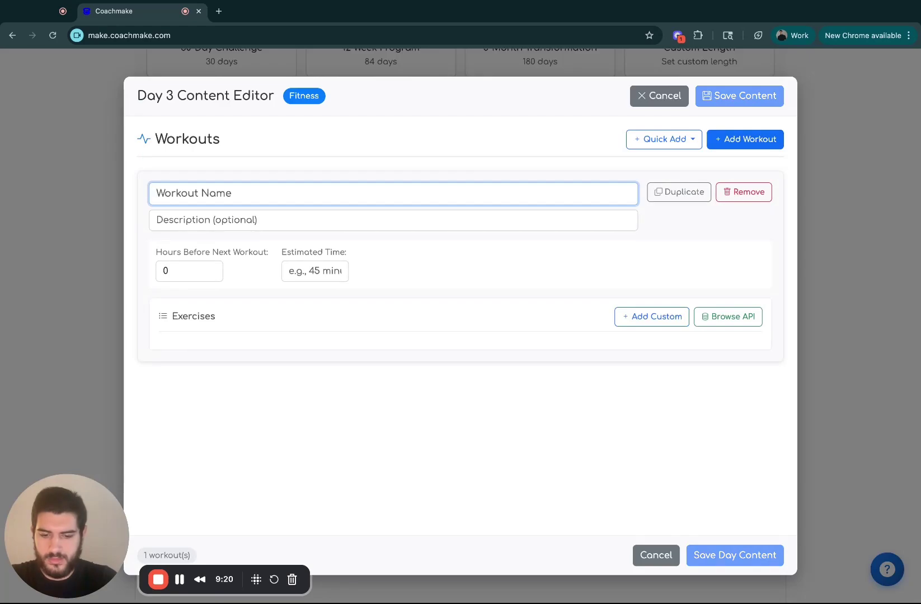
text(Mid day workout 2)
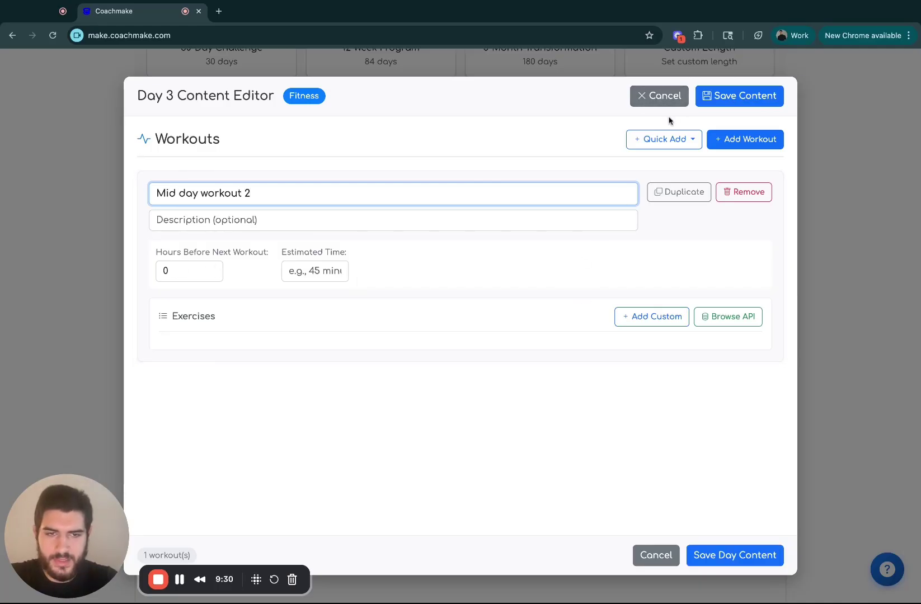
click(183, 262)
click(196, 256)
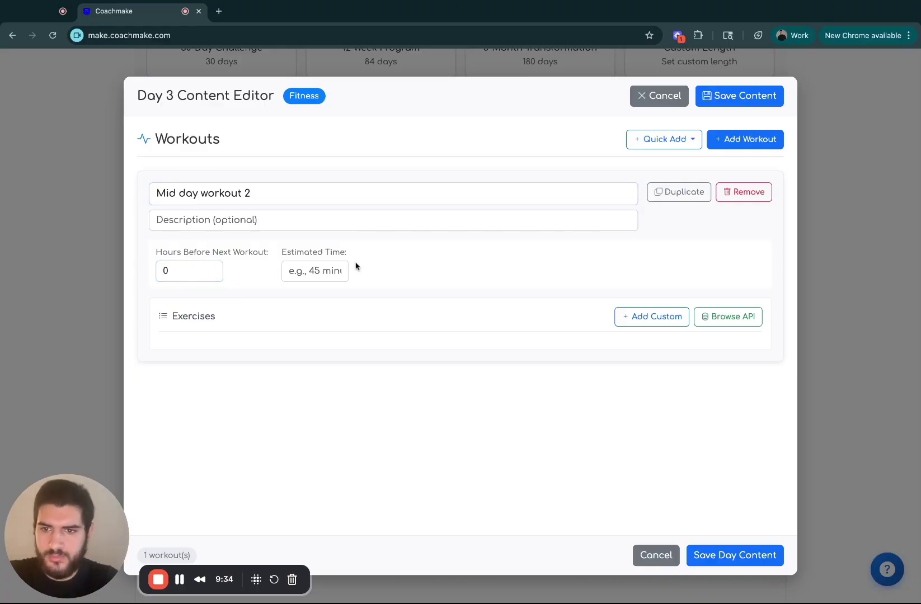
Browse the exercise database with Barbell equipment and Hamstrings as target muscle, and add the Kick Out Sit exercise to Mid day workout 2
click(709, 319)
click(554, 388)
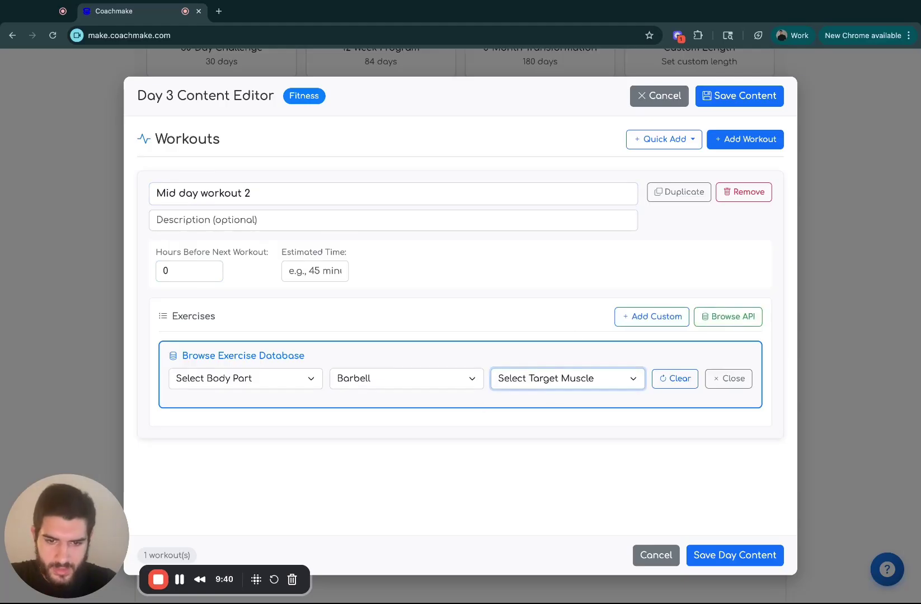
click(561, 420)
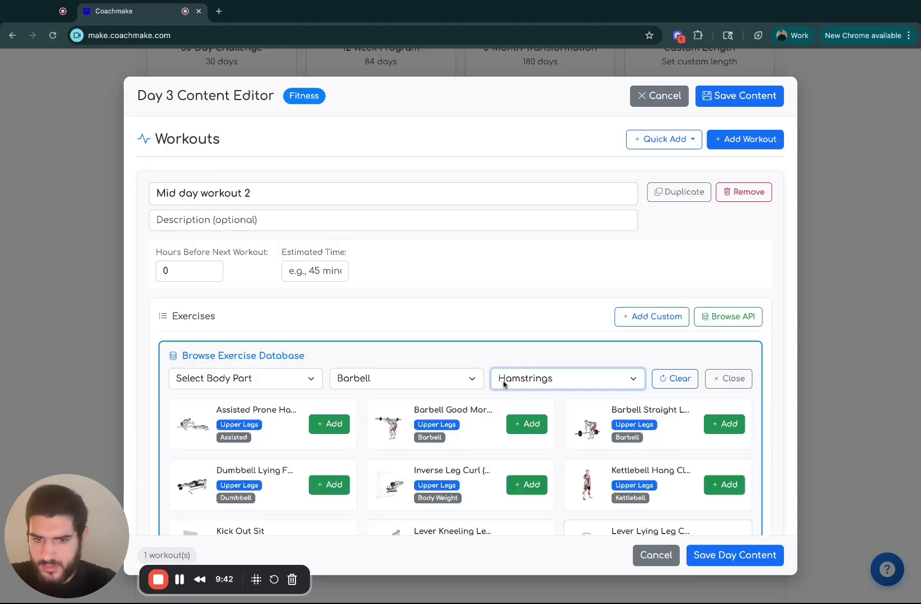
scroll(467, 316, down, 3)
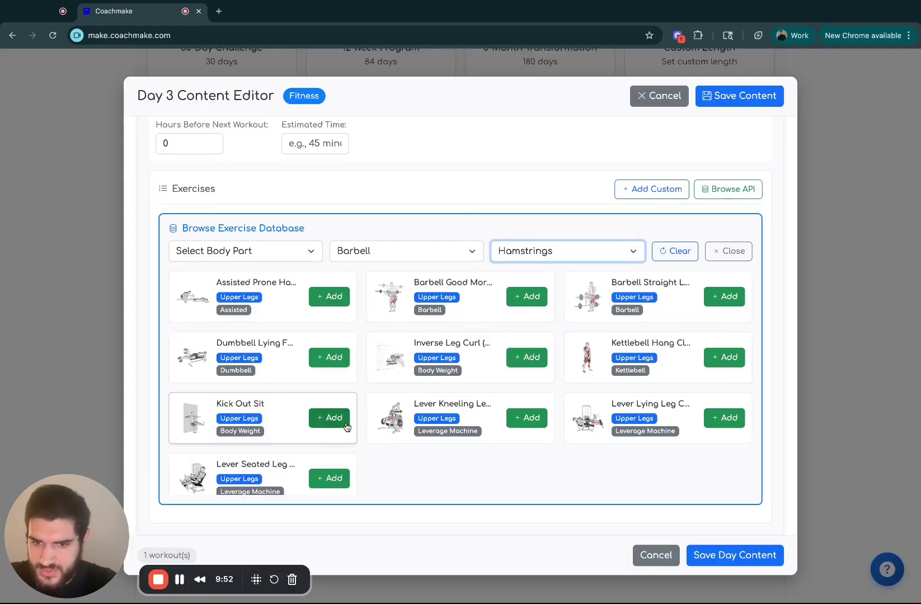
click(329, 418)
Set the kick out sit exercise's category to Strength
scroll(324, 289, down, 2)
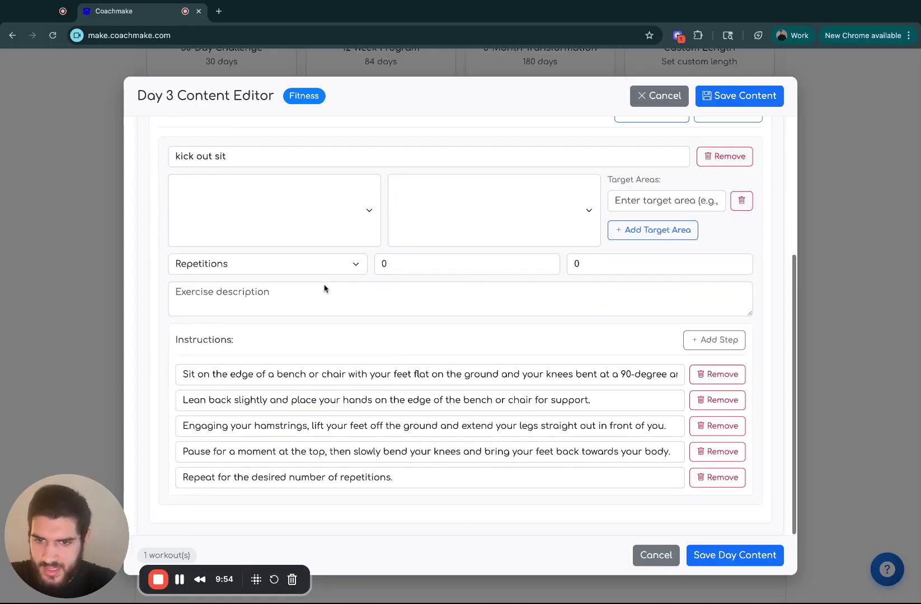
scroll(323, 288, up, 3)
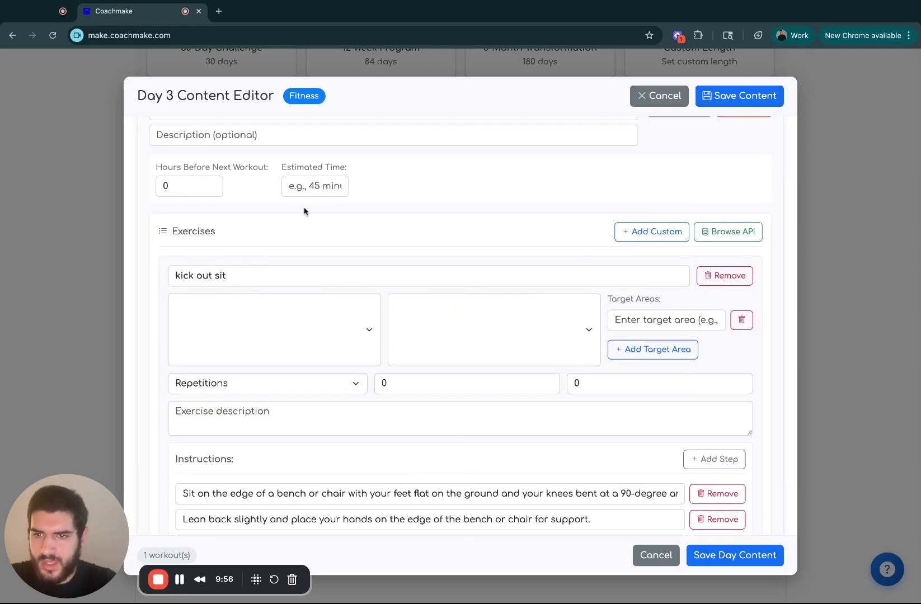
scroll(305, 211, up, 2)
scroll(305, 211, down, 5)
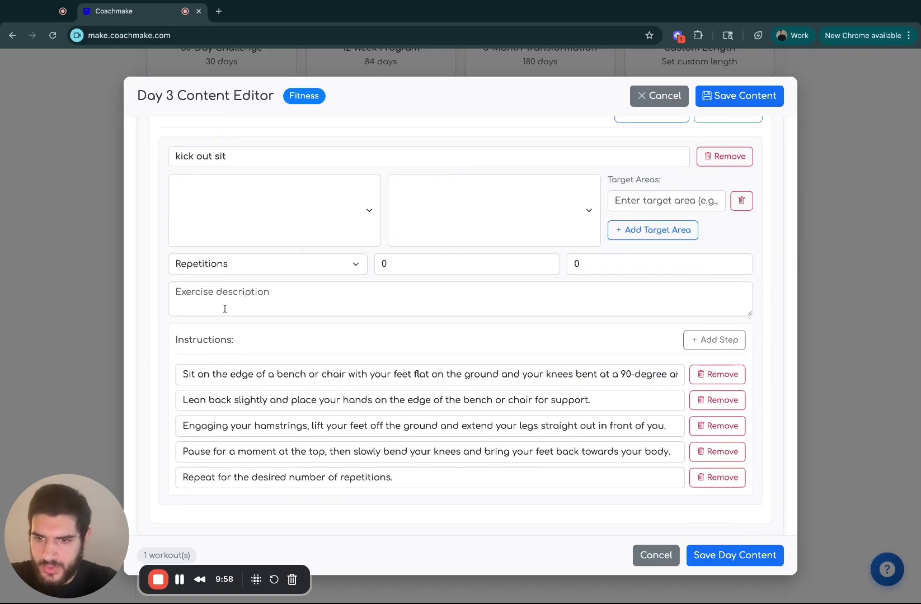
click(301, 208)
click(296, 217)
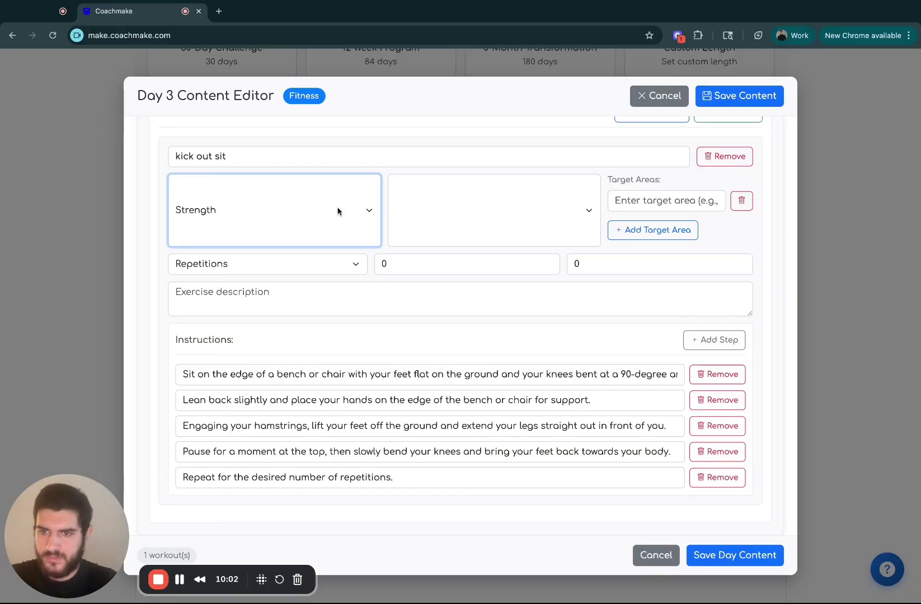
Clear the exercise database filters, look through the exercises targeting Hamstrings, and close the database browser
scroll(473, 230, up, 5)
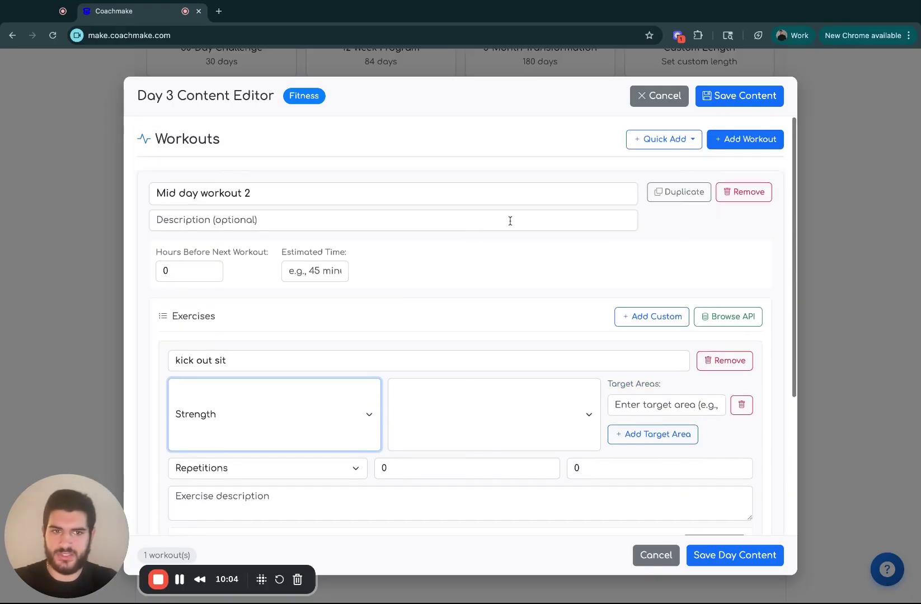
click(730, 325)
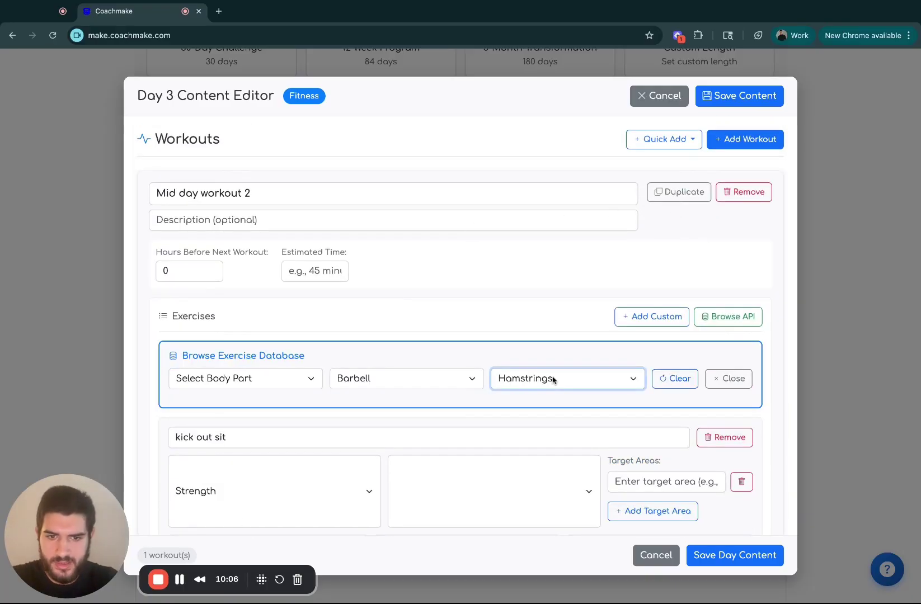
click(692, 382)
click(615, 380)
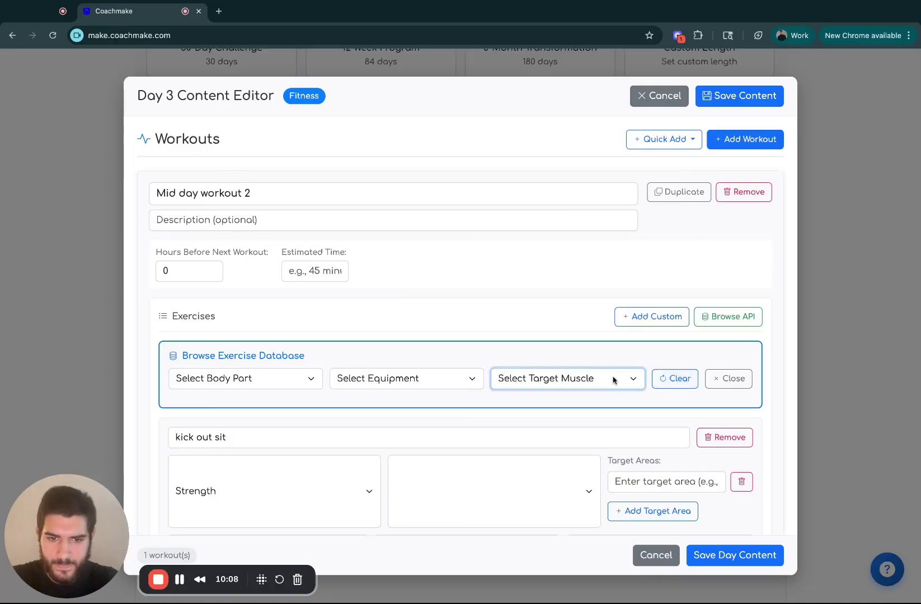
click(565, 380)
scroll(411, 333, down, 4)
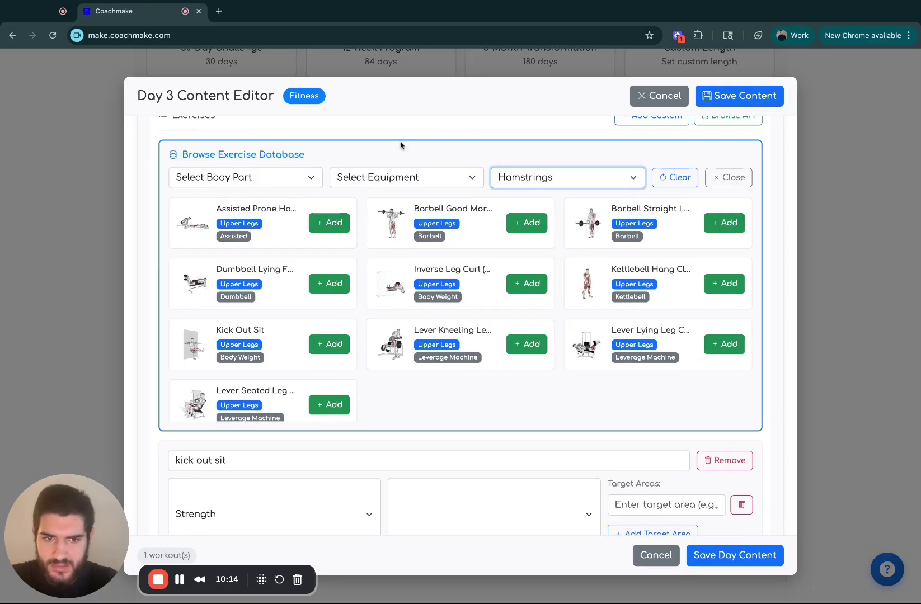
click(729, 177)
Set the kick out sit exercise's equipment to None and its target area to Hamstrings
scroll(710, 188, up, 3)
scroll(709, 187, down, 3)
click(541, 212)
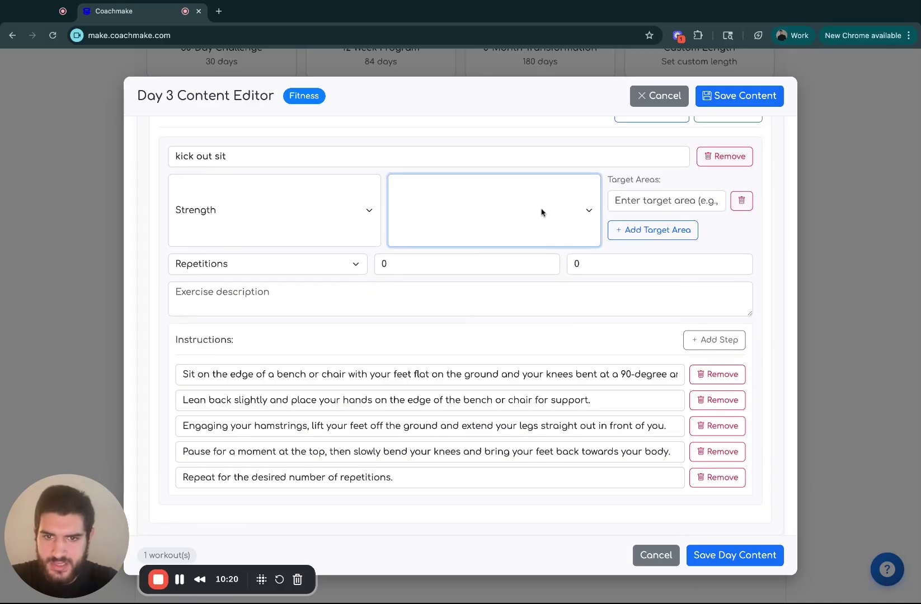
click(544, 237)
click(625, 206)
text(Homs)
text(tring)
text(s)
click(716, 230)
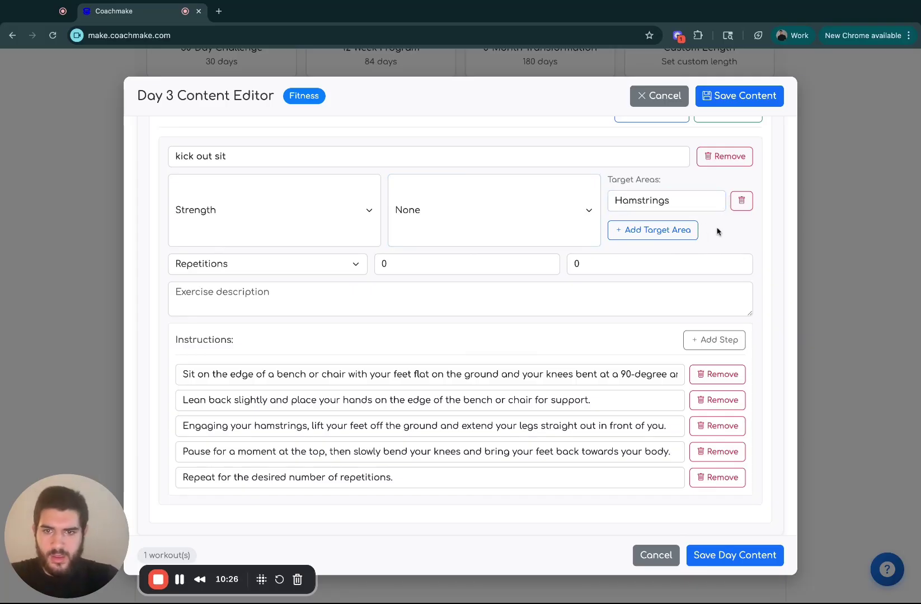
Switch the kick out sit exercise from repetitions to a duration of 30 and save the Day 3 content
click(339, 268)
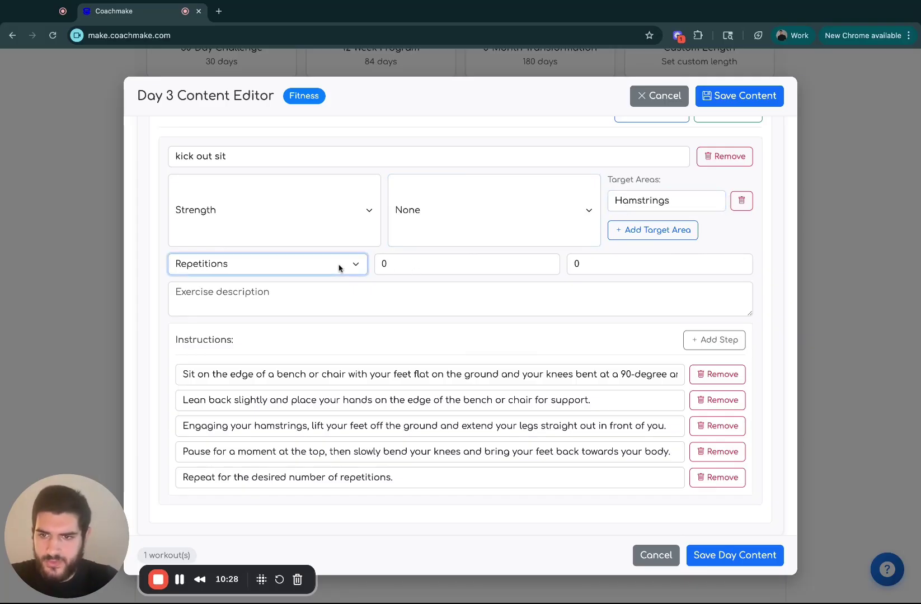
click(342, 267)
click(438, 257)
key(BackSpace)
text(30)
key(Tab)
key(Tab)
click(476, 280)
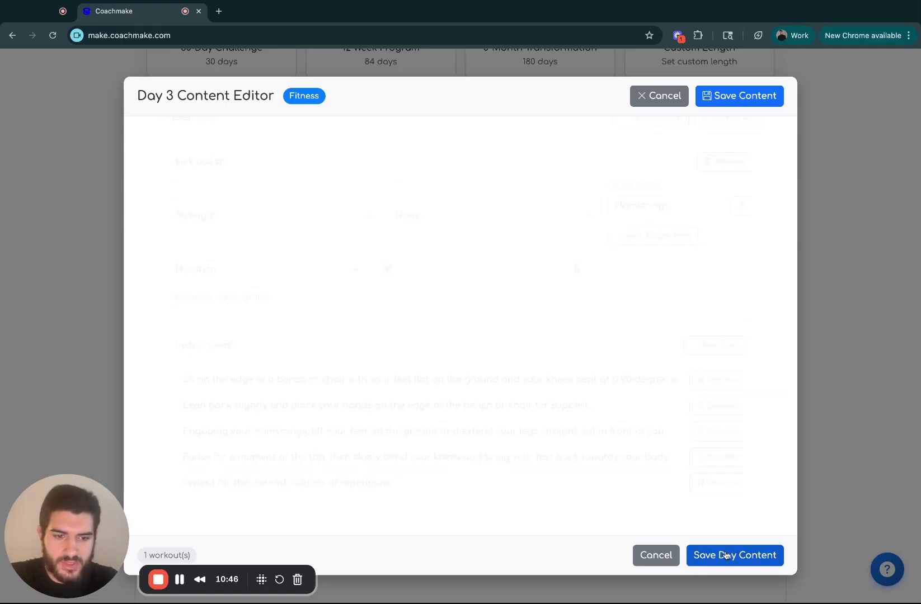
click(851, 282)
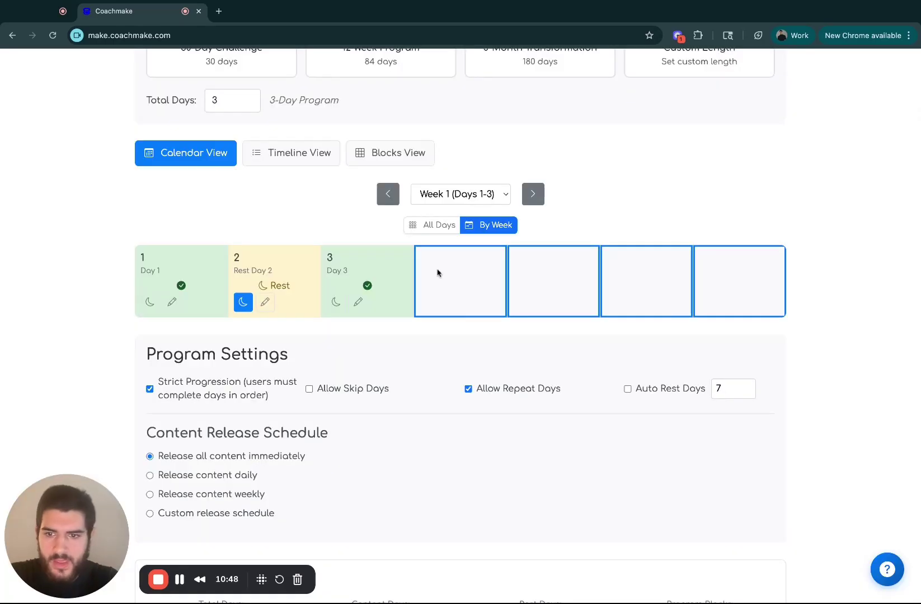
Review the 3-day program's calendar, settings and summary, and start the payment setup
scroll(274, 242, up, 4)
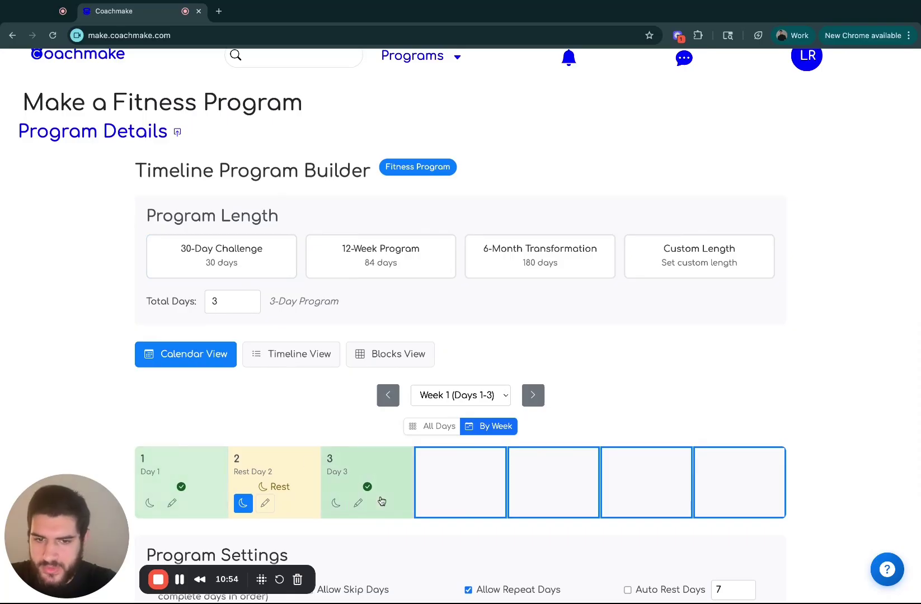
scroll(381, 500, down, 8)
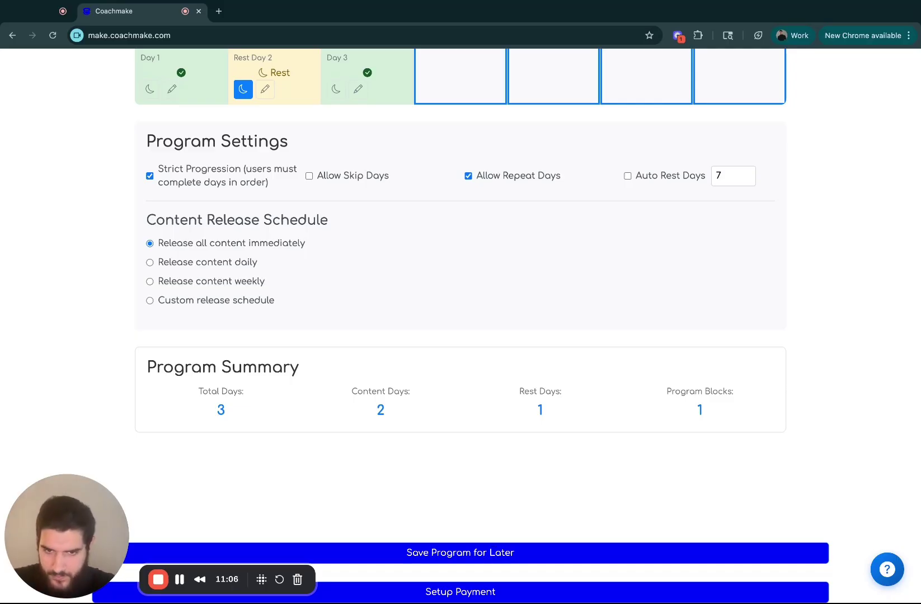
scroll(461, 347, up, 8)
mouse_move(428, 71)
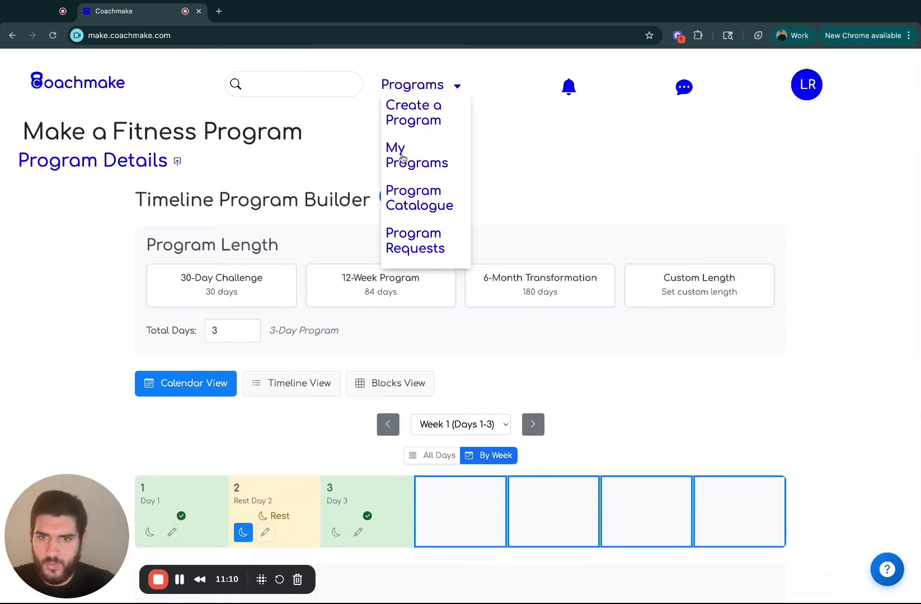
scroll(615, 201, down, 8)
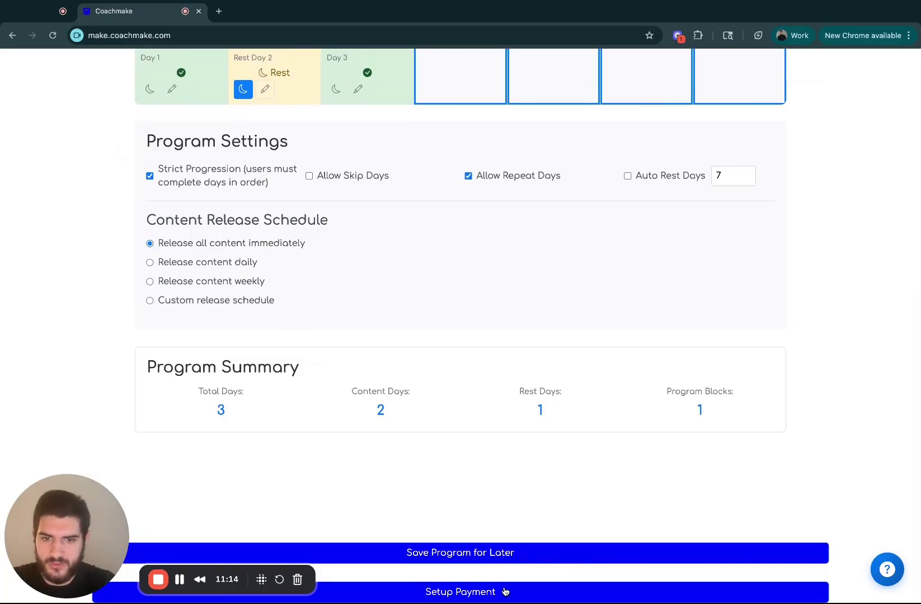
click(496, 593)
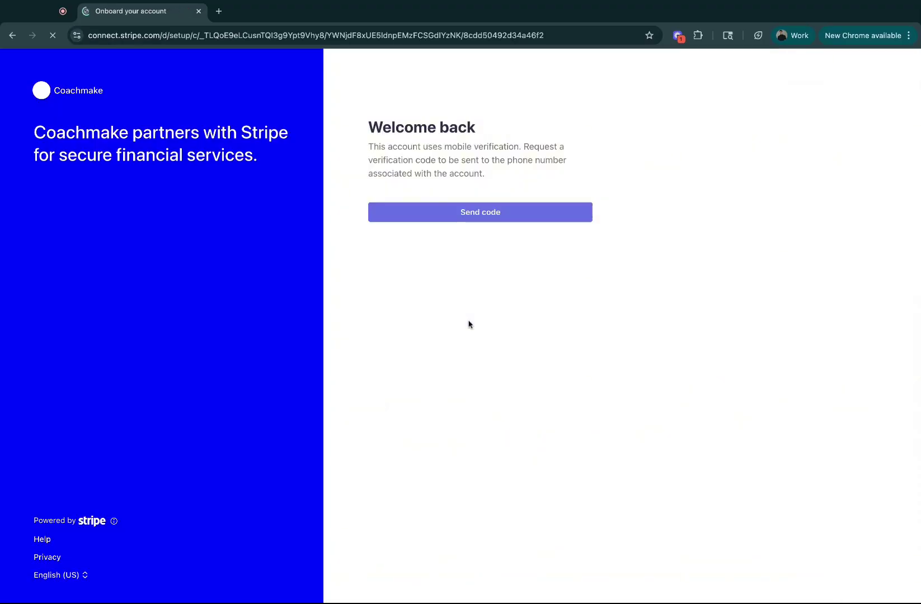
Request a Stripe verification code, enter the code to sign in, and submit the reviewed payment account details
click(494, 215)
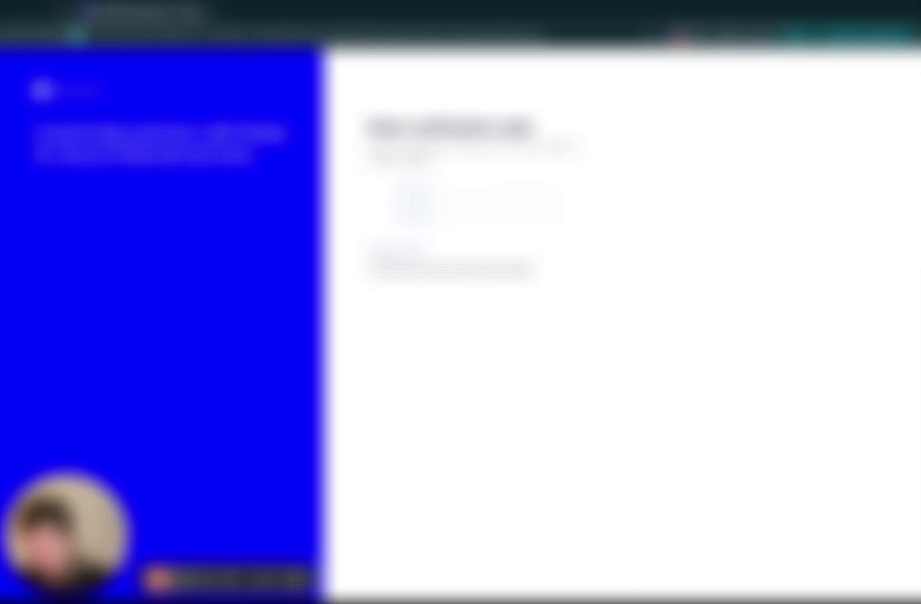
text(??????)
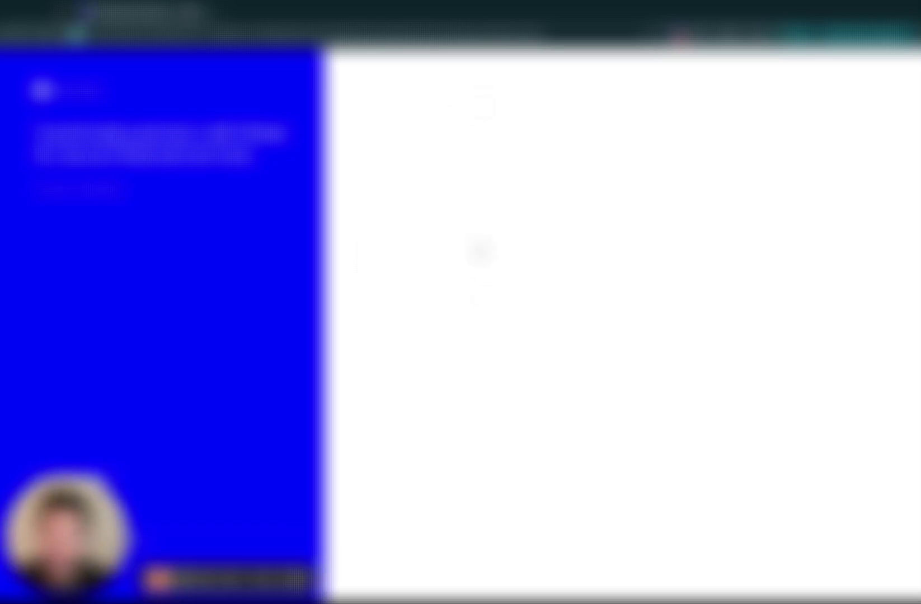
scroll(481, 325, down, 5)
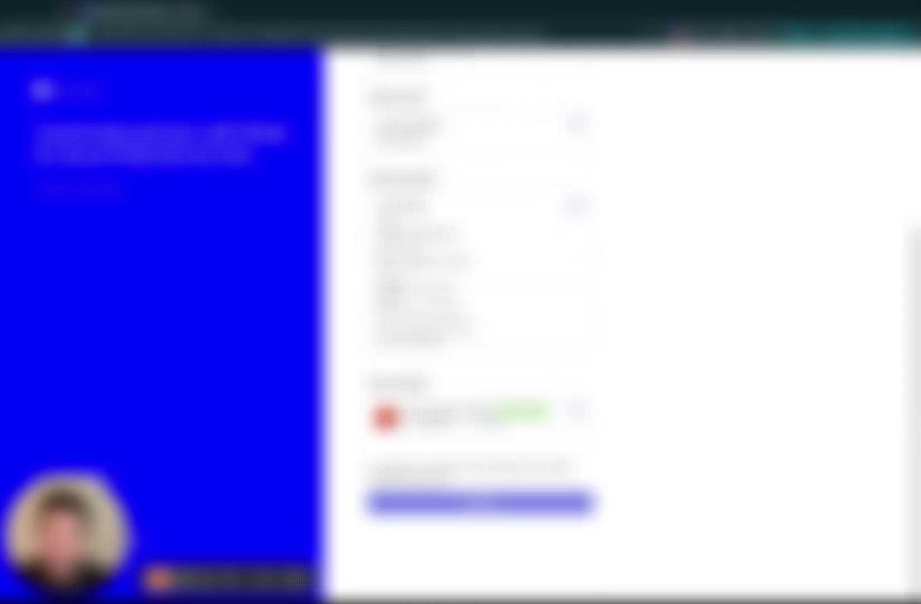
click(506, 504)
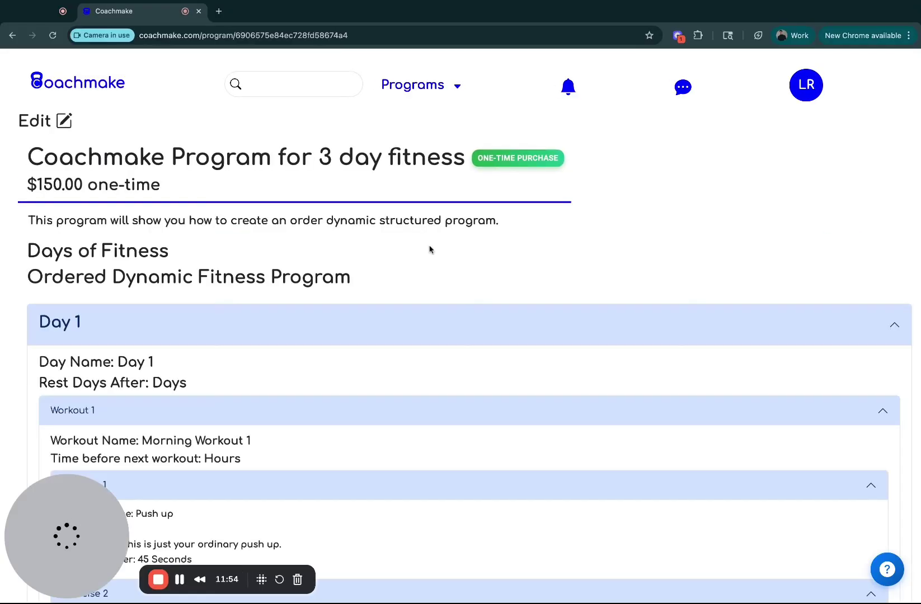
Review the details of all three days on the program page and finalize the program
scroll(430, 249, down, 15)
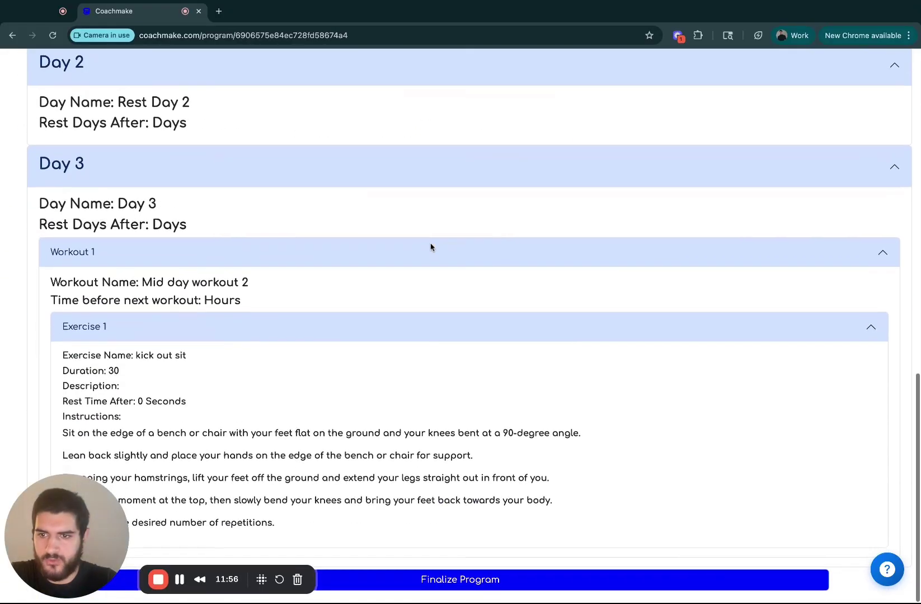
scroll(430, 247, up, 13)
scroll(431, 247, up, 3)
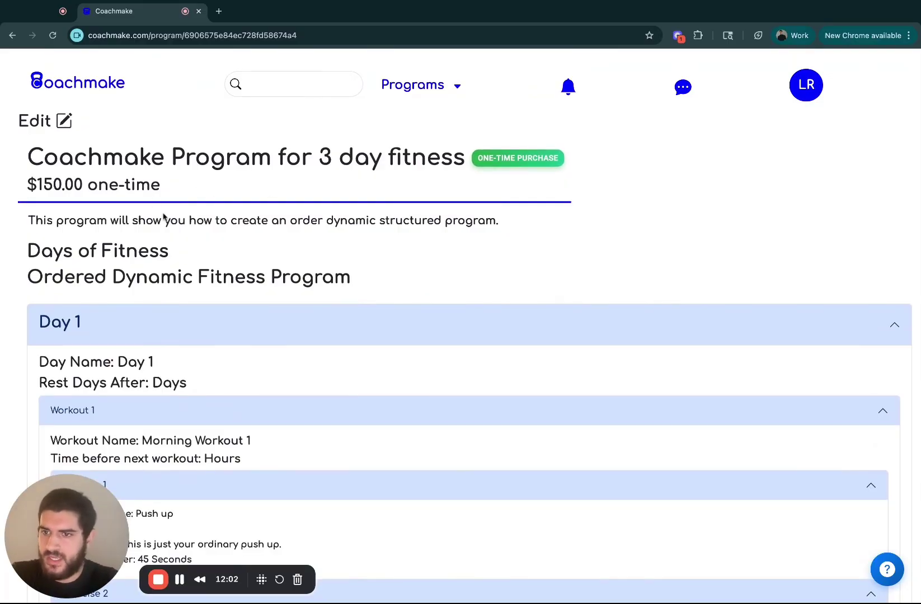
scroll(186, 235, down, 1)
scroll(185, 236, down, 10)
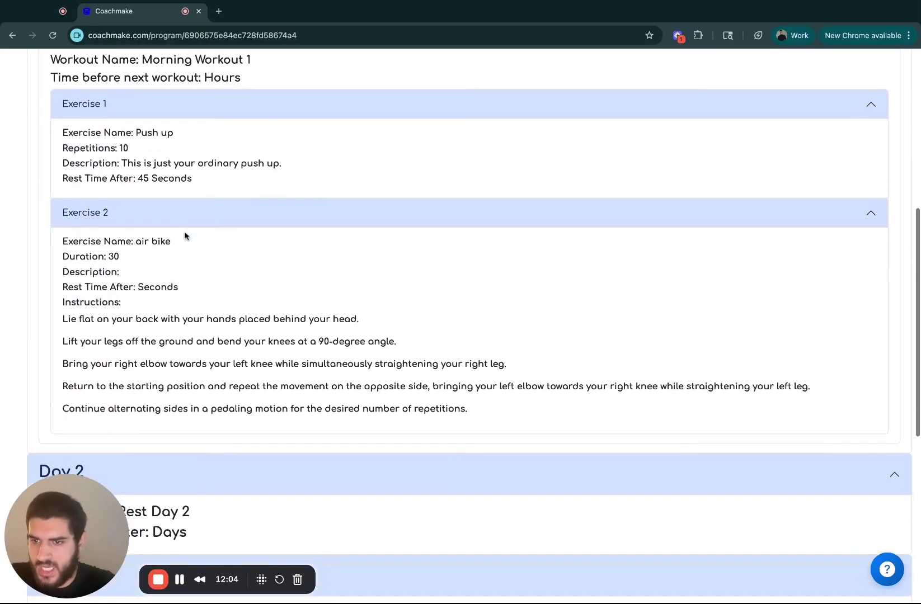
scroll(235, 265, down, 3)
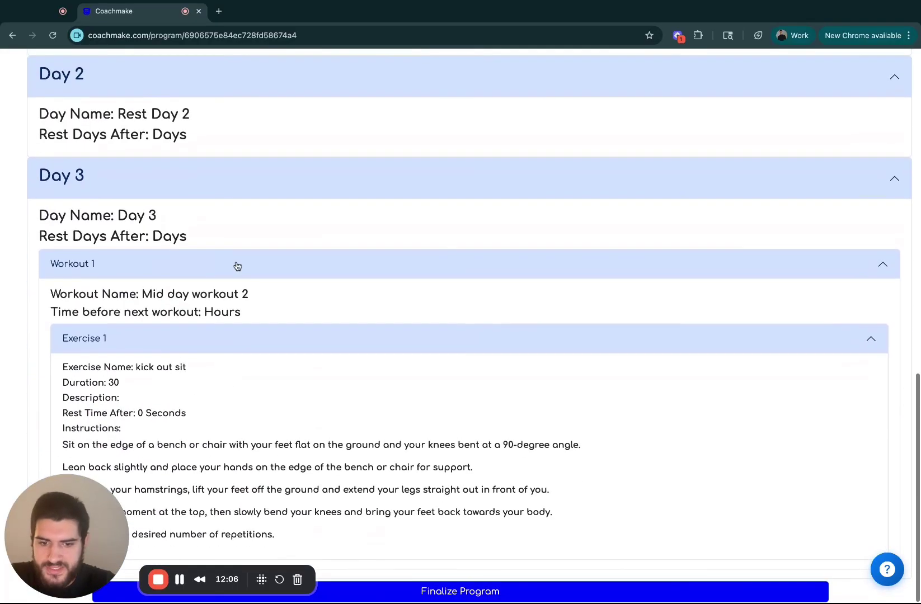
click(530, 592)
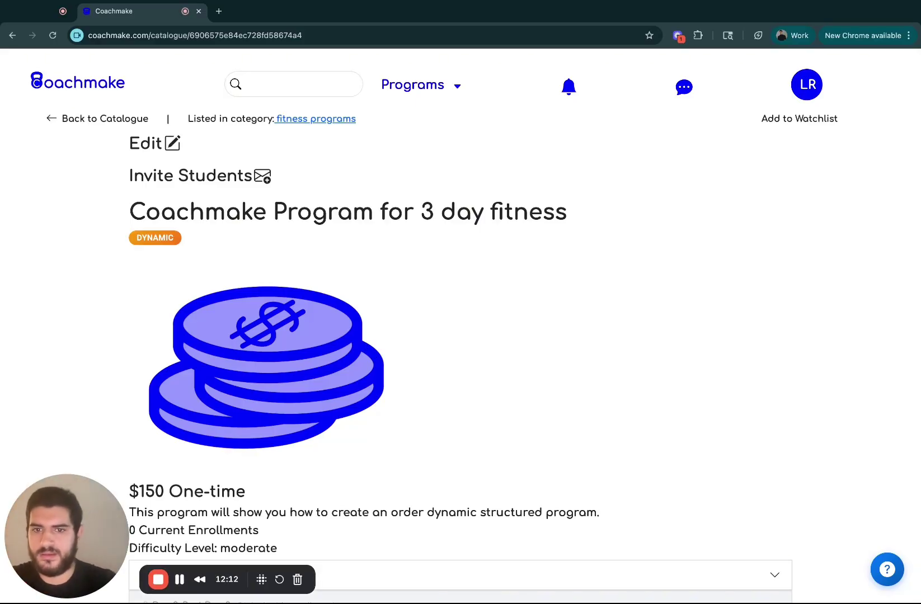
Look through the program's catalogue listing, including the day previews, coach information and reviews section
scroll(460, 325, down, 8)
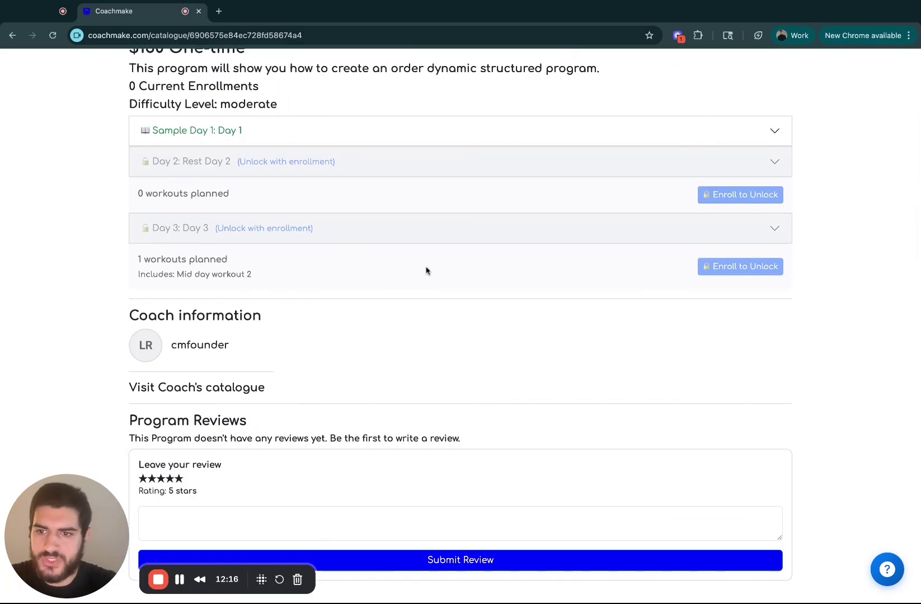
scroll(427, 269, up, 2)
scroll(426, 271, up, 5)
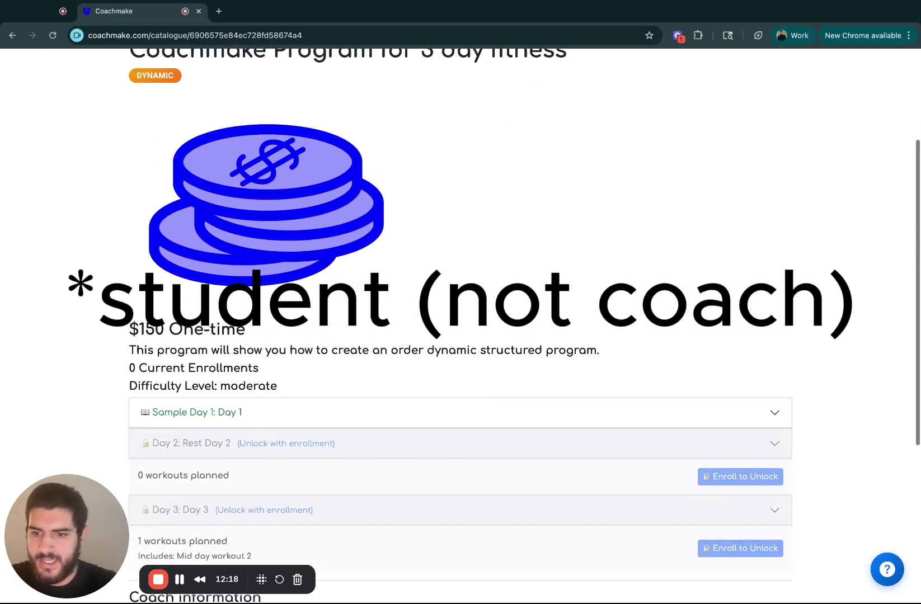
scroll(461, 324, up, 4)
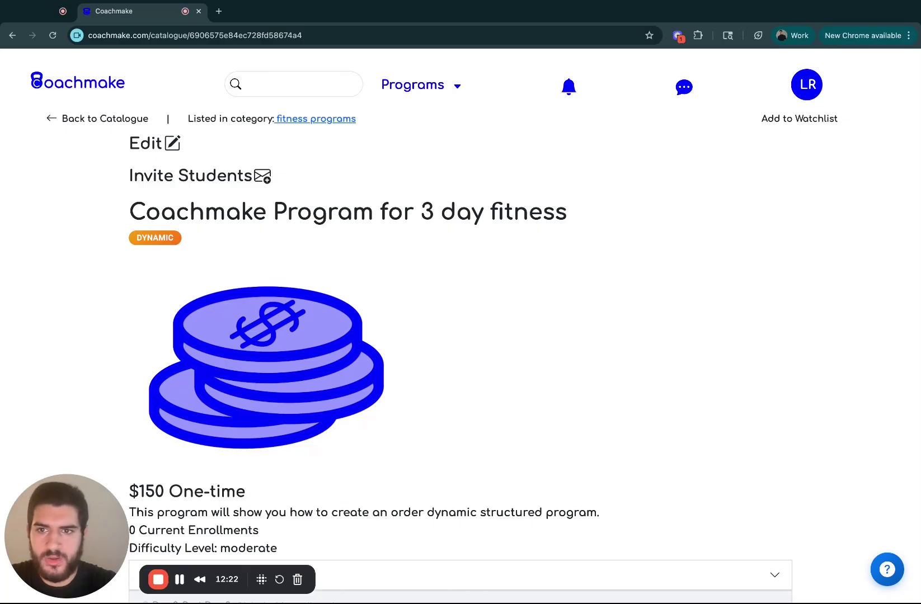
Fill in a student's e-mail and name in the program's invitation form, and close it without sending
click(221, 178)
click(330, 269)
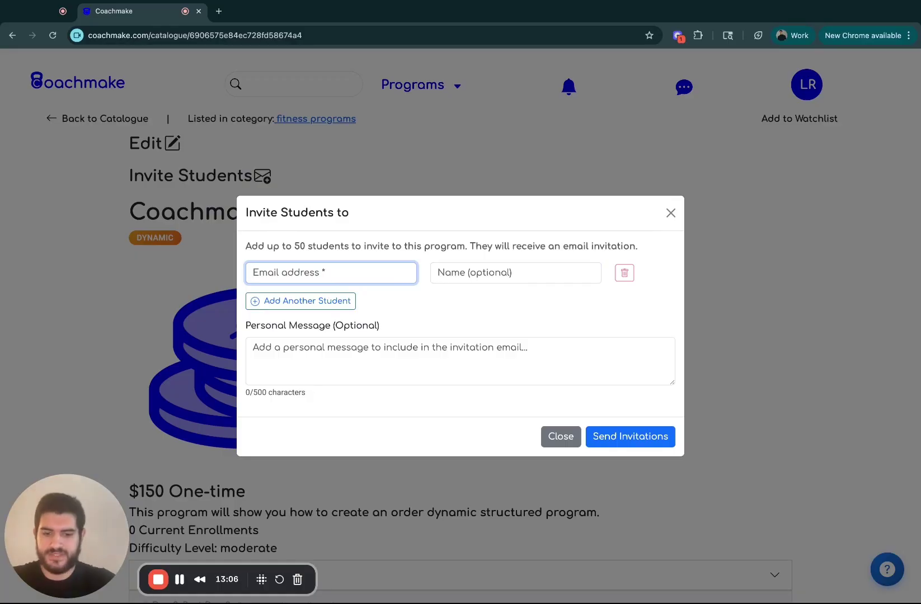
text(Liam)
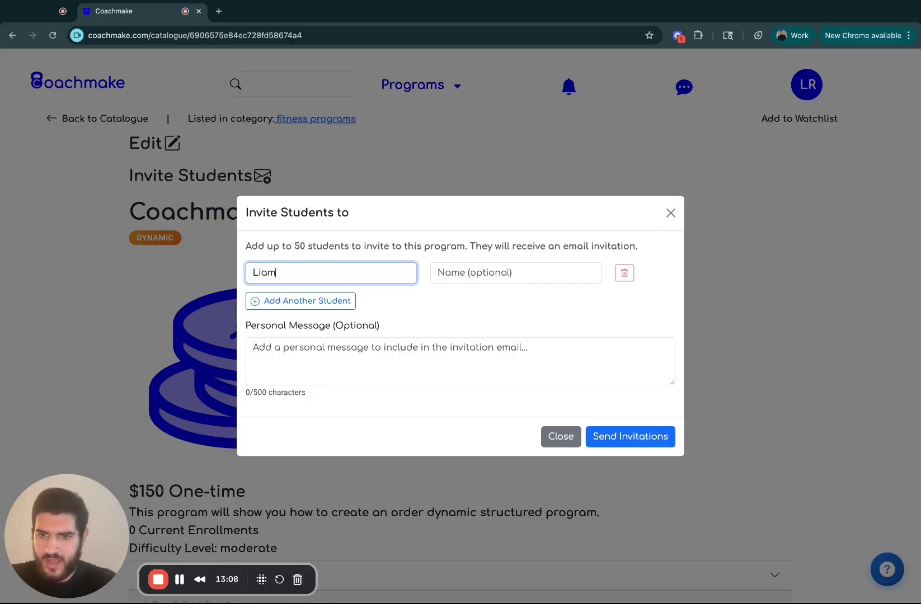
text(@test.com)
key(Tab)
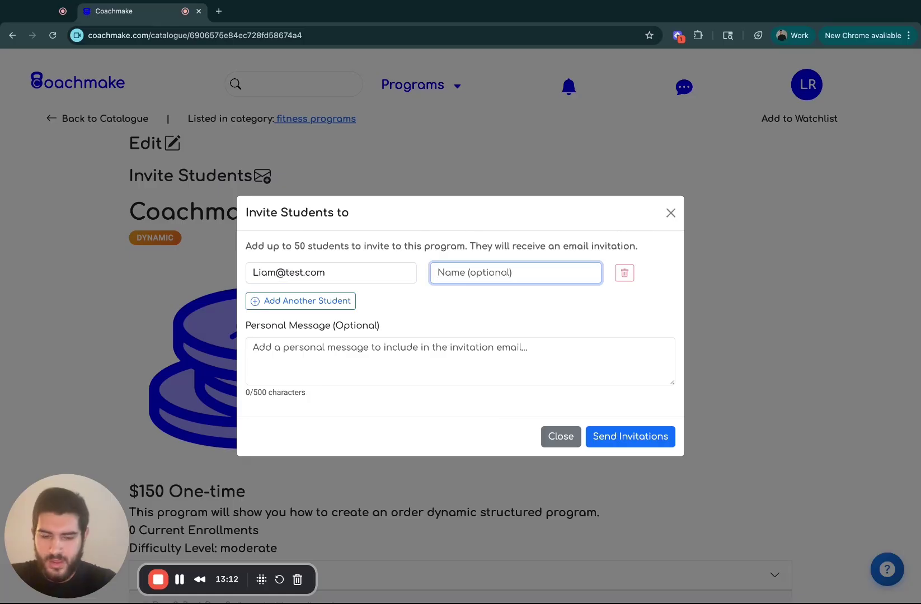
text(Liam)
click(446, 291)
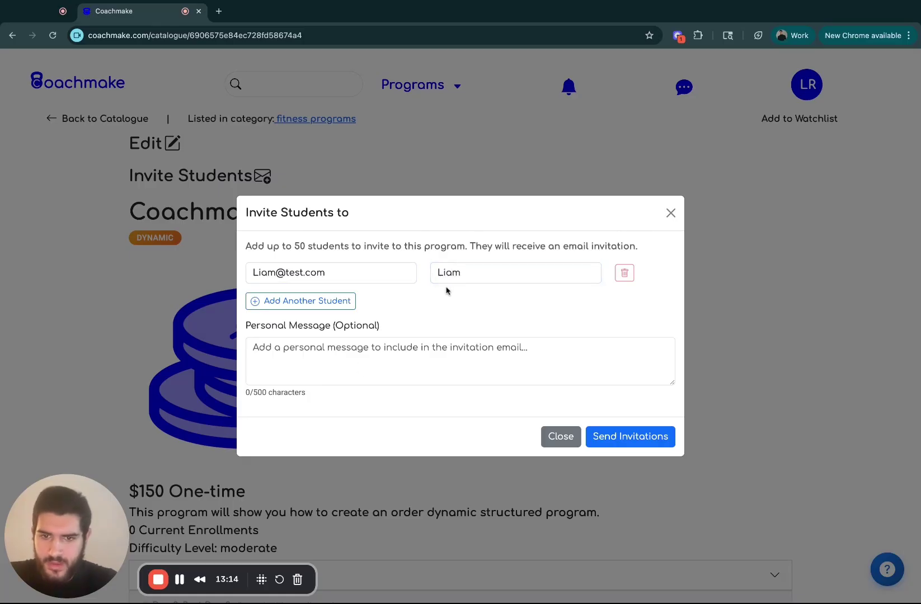
click(473, 358)
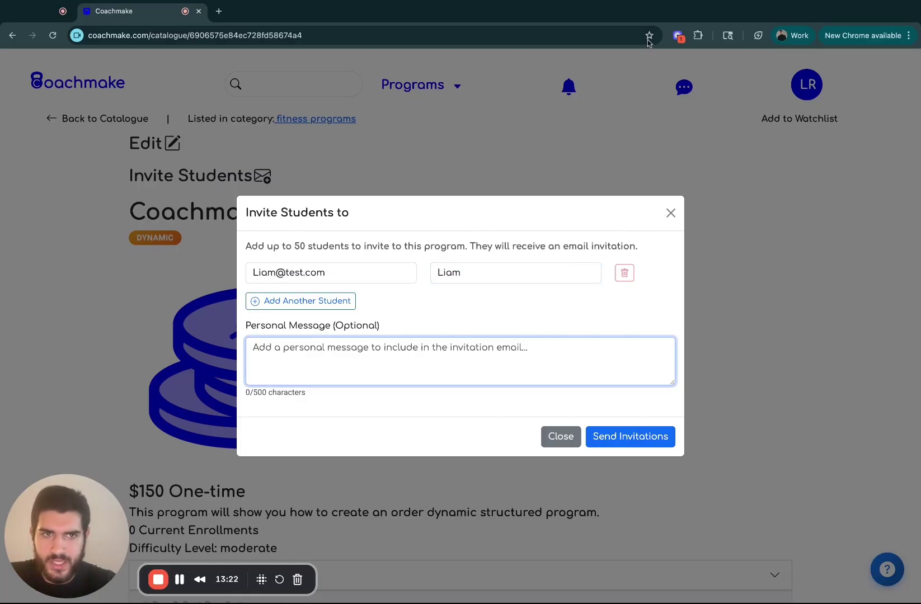
click(671, 213)
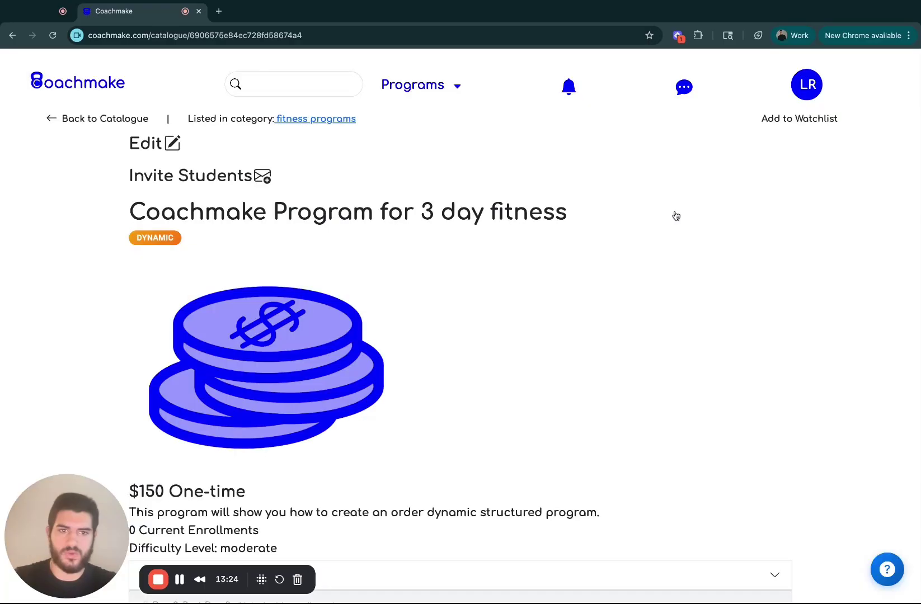
Open My Programs and look for "Coachmake Program for 3 day fitness" among the active programs
scroll(426, 319, down, 5)
scroll(426, 319, down, 2)
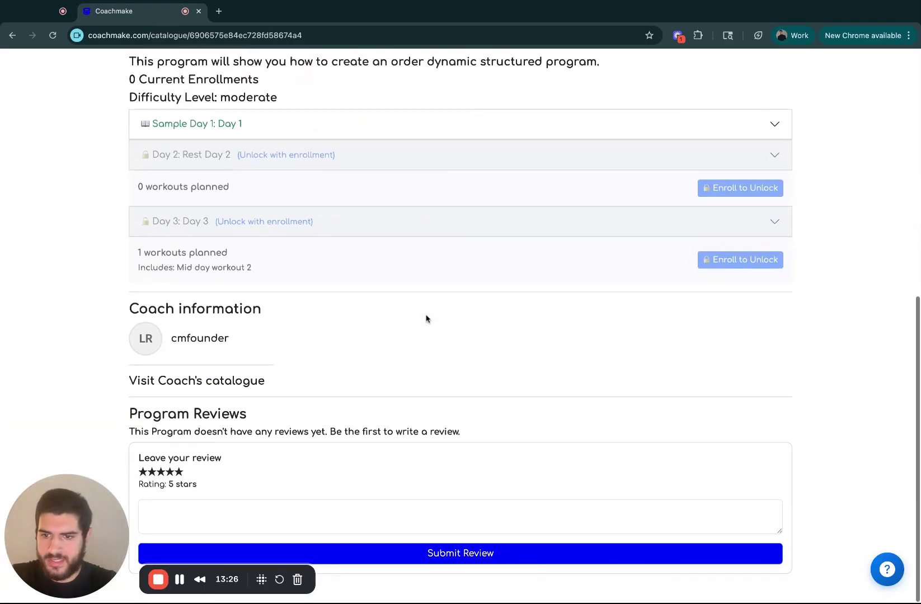
scroll(460, 324, up, 7)
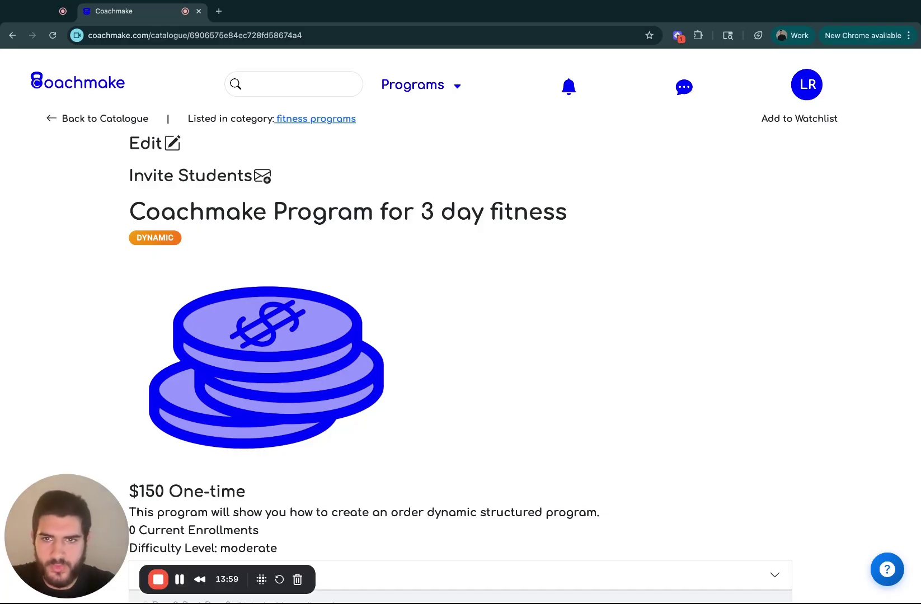
click(430, 94)
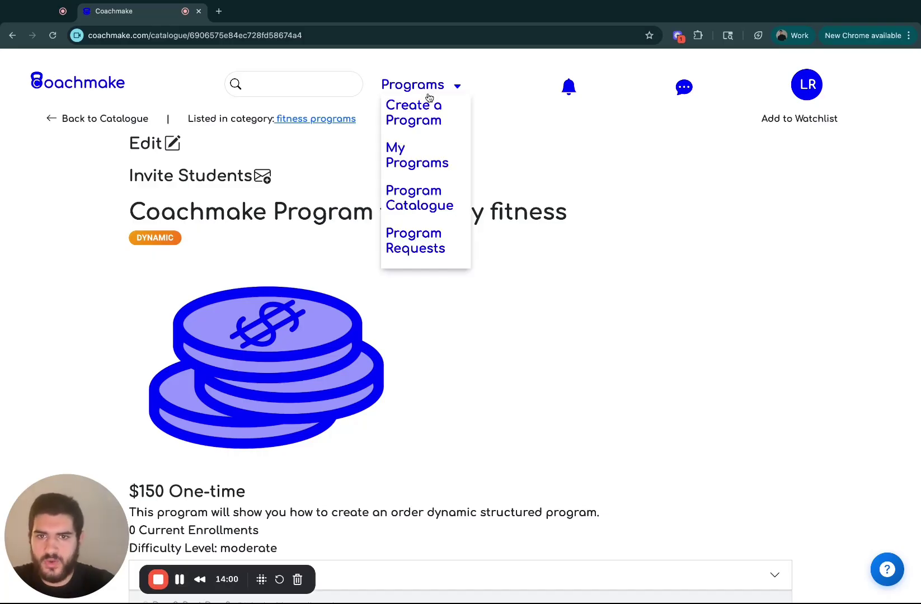
click(401, 157)
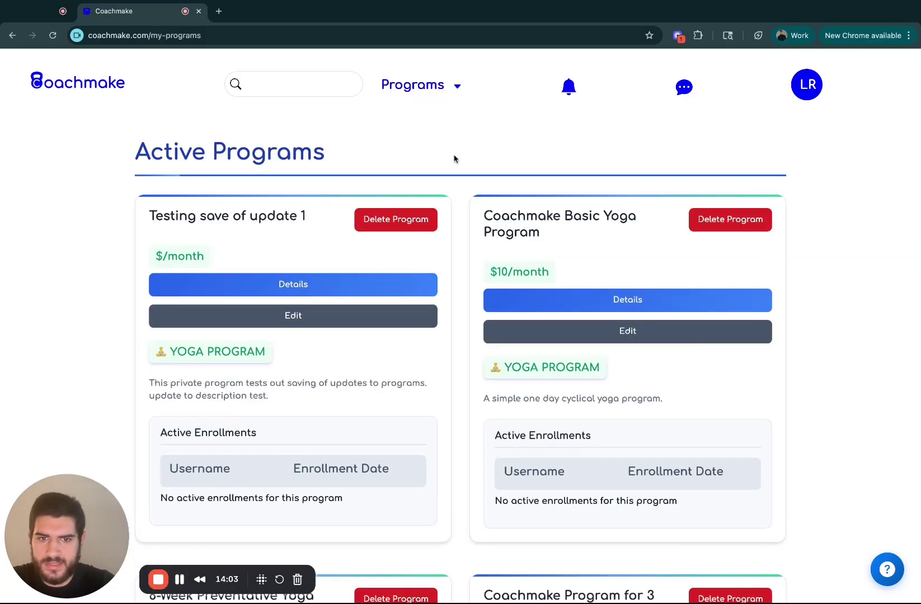
scroll(454, 159, down, 5)
scroll(454, 158, down, 2)
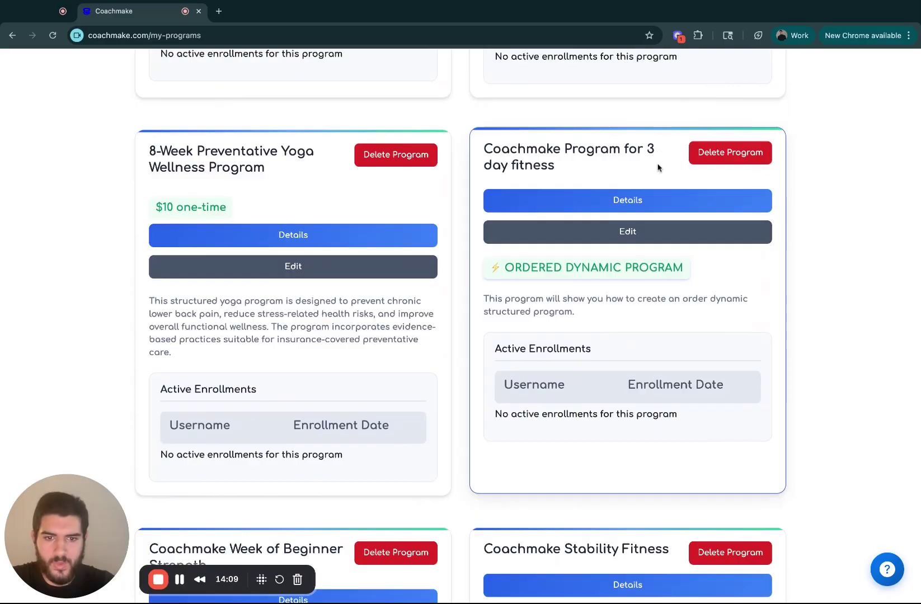
scroll(656, 168, up, 1)
scroll(632, 152, up, 8)
scroll(629, 150, down, 6)
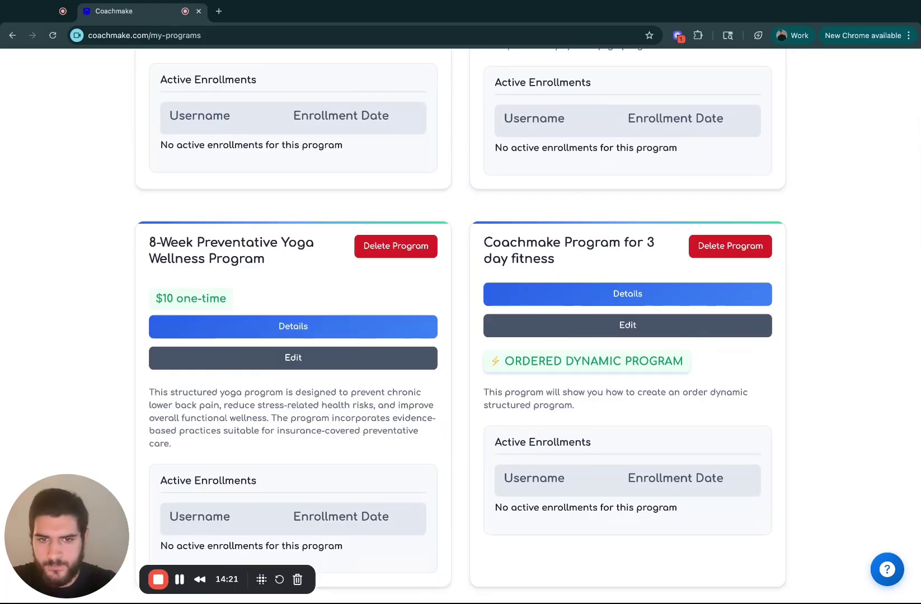
scroll(460, 324, up, 7)
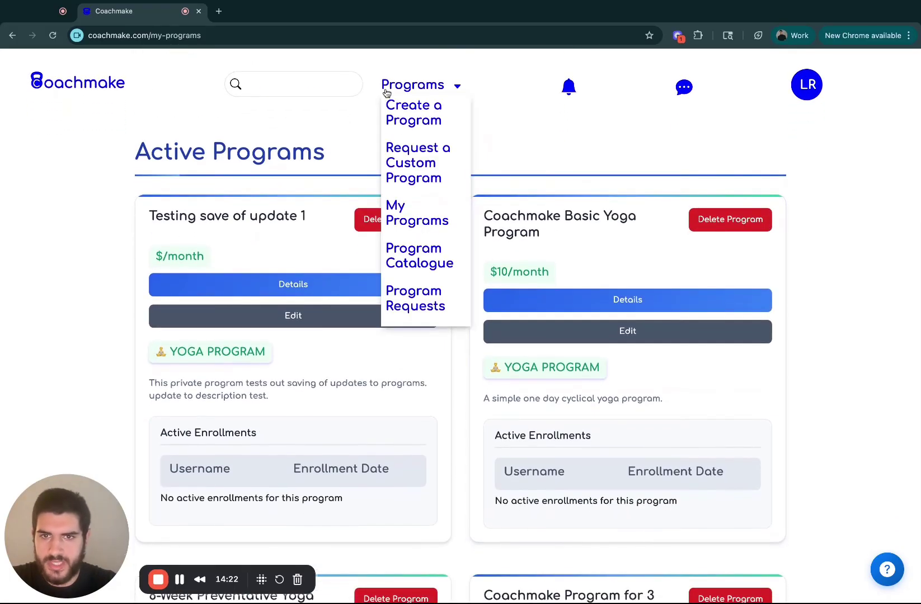
Open the coach dashboard and look through its program requests, active programs, schedule, students and communications
click(111, 76)
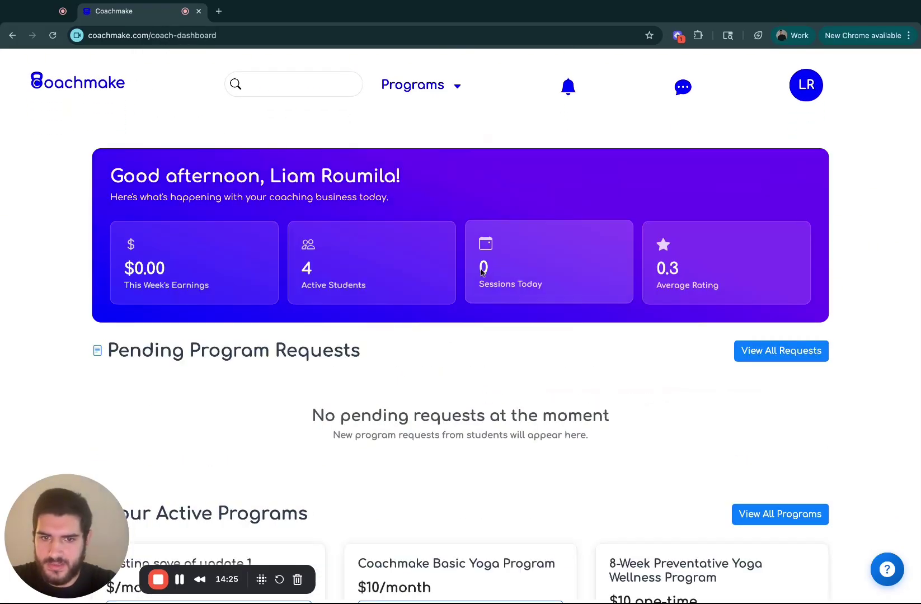
scroll(482, 273, down, 5)
scroll(481, 273, down, 9)
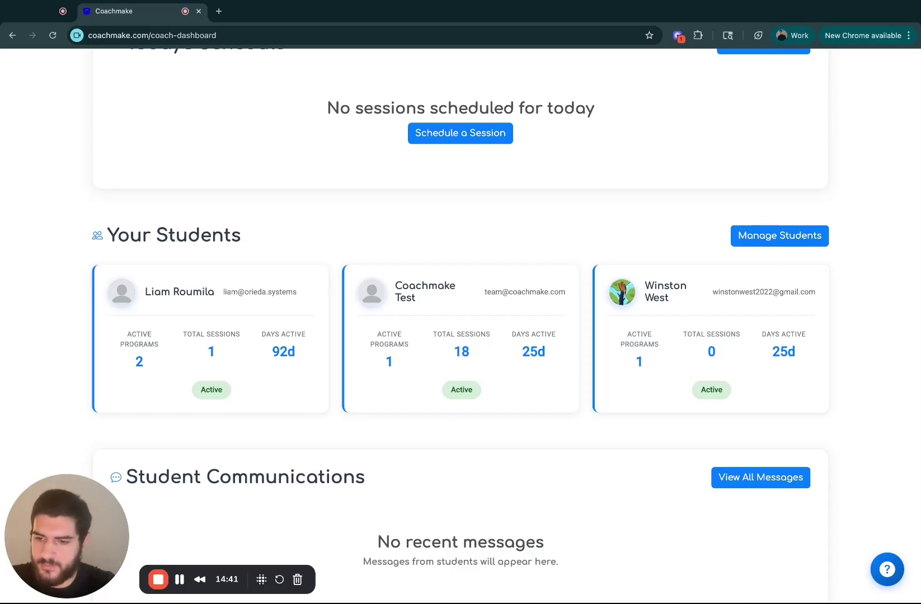
scroll(460, 336, up, 10)
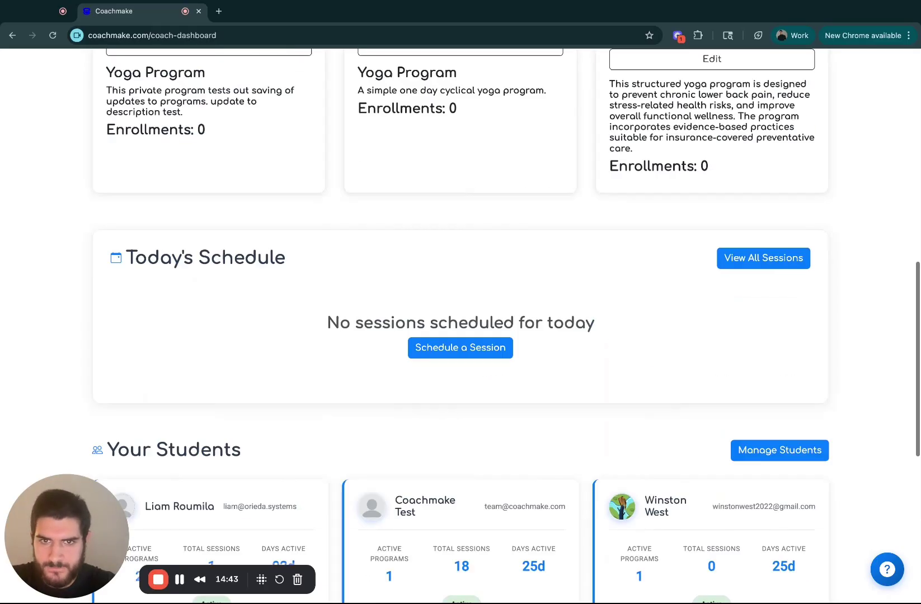
Return to My Programs and bring up the "Coachmake Program for 3 day fitness" entry
click(415, 85)
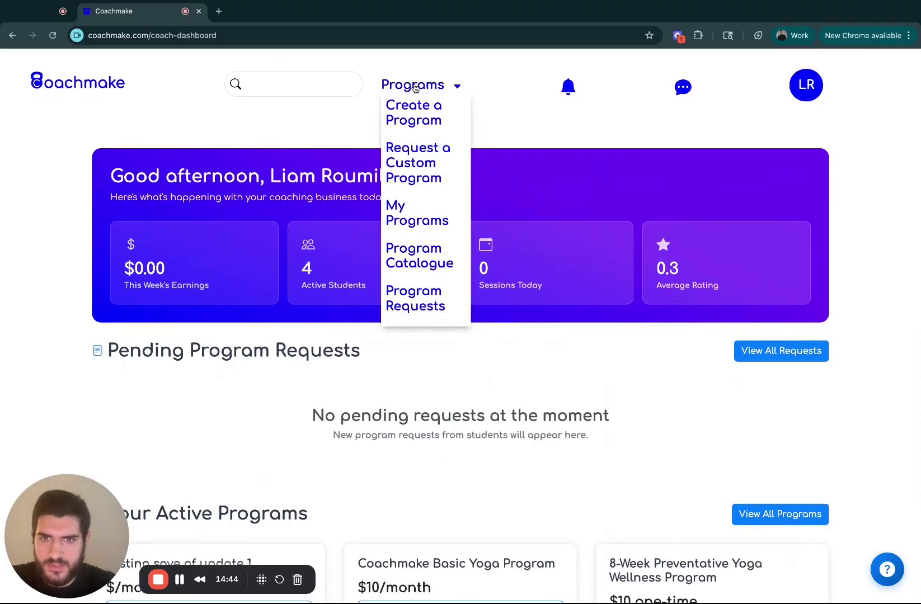
click(395, 218)
scroll(451, 168, down, 7)
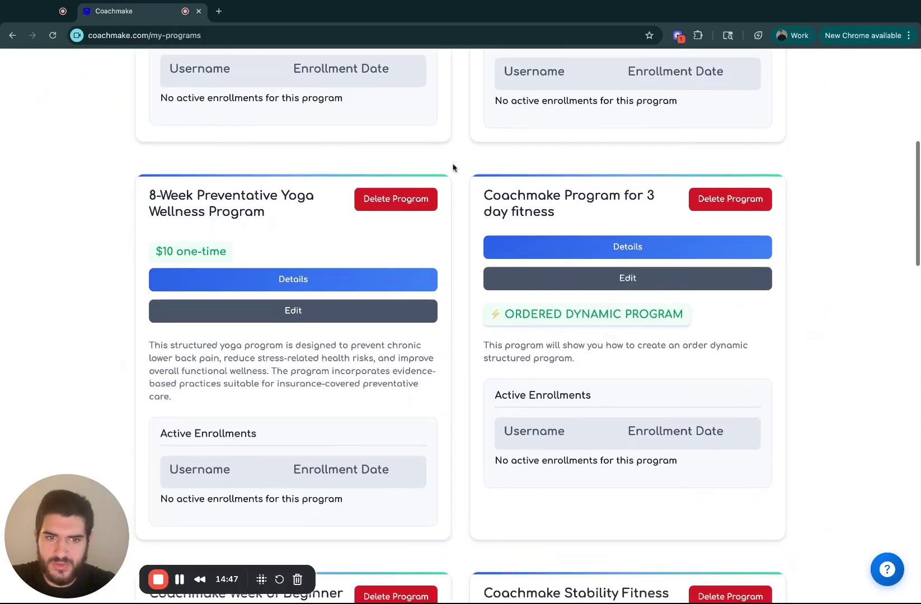